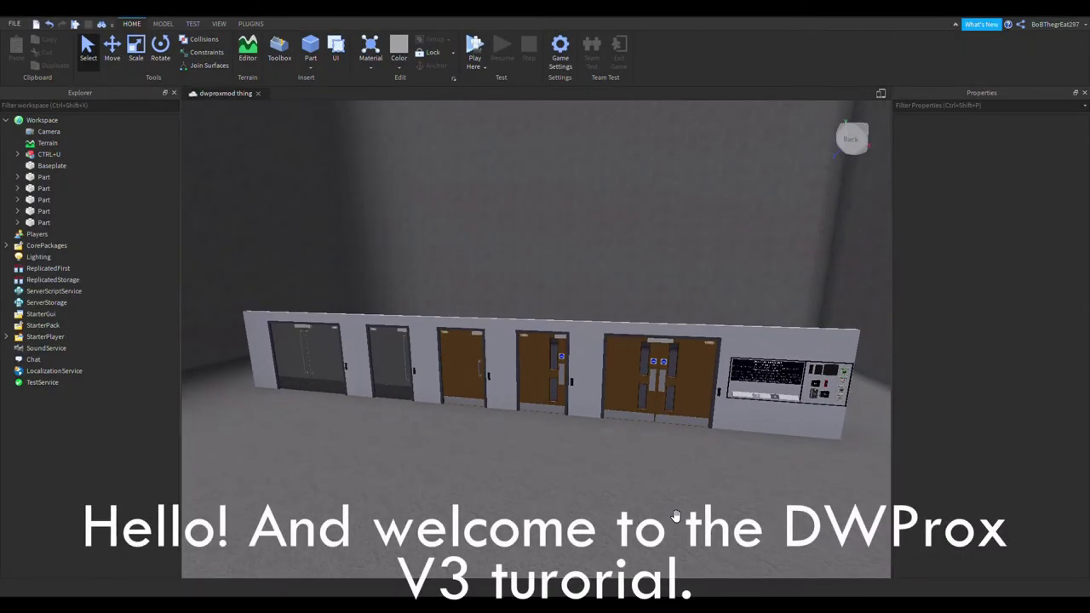
{"action": "right_click_drag", "start_coordinate": [678, 513], "coordinate": [677, 510]}
{"action": "key", "text": "w"}
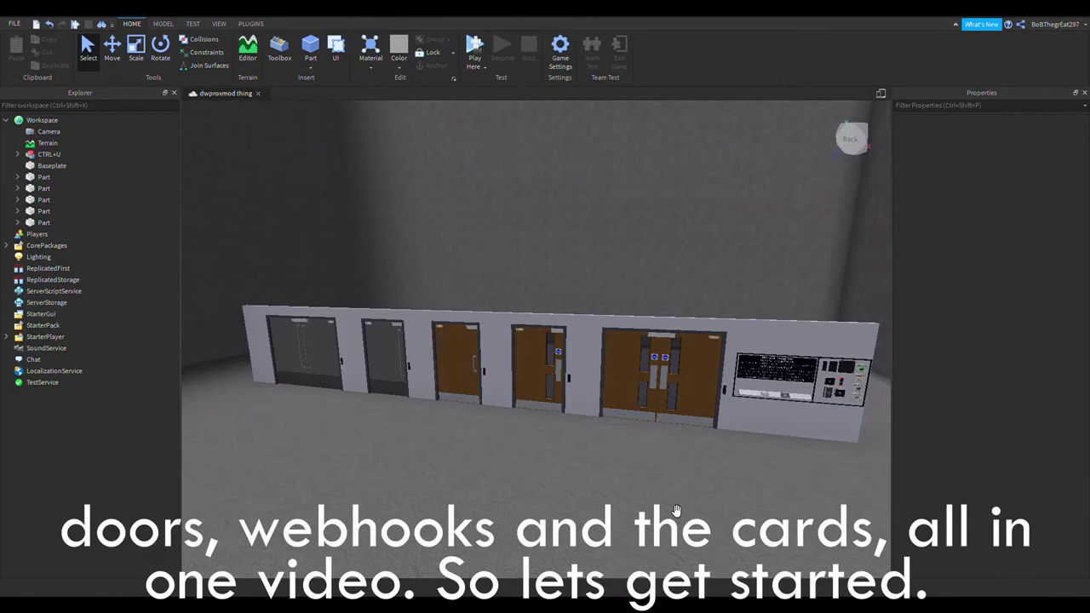
{"action": "key", "text": "w"}
{"action": "right_click_drag", "start_coordinate": [677, 510], "coordinate": [672, 492]}
{"action": "key", "text": "s"}
{"action": "key", "text": "s"}
{"action": "key", "text": "w"}
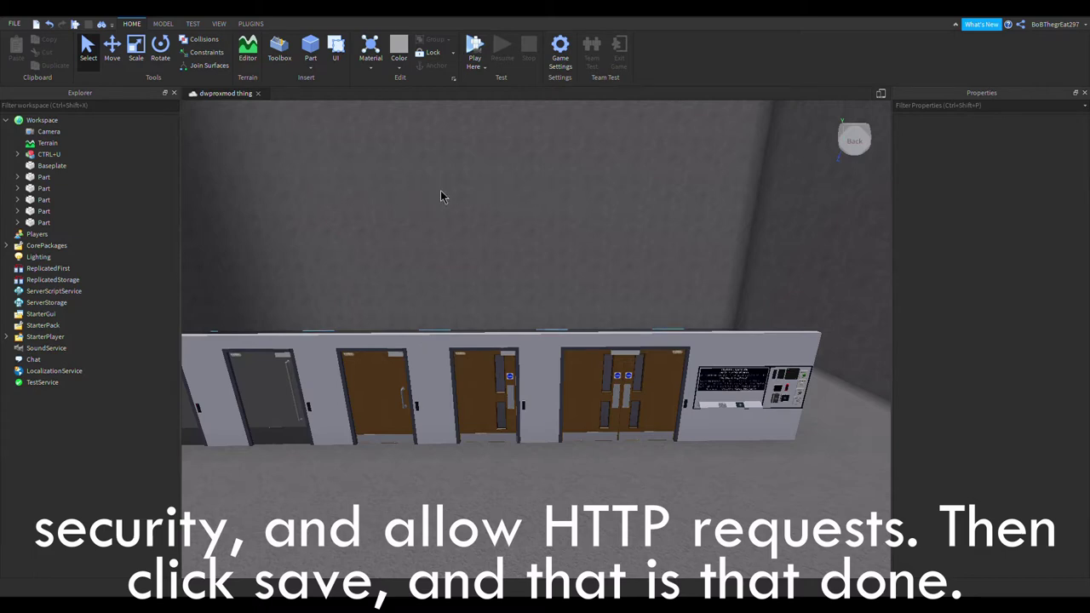
{"action": "left_click", "coordinate": [663, 447]}
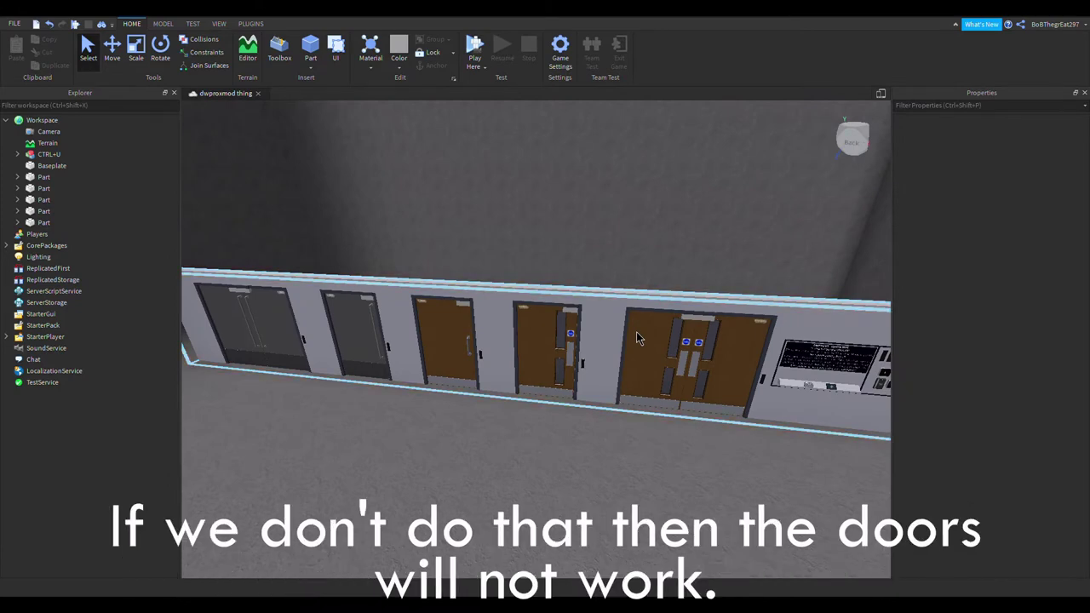
{"action": "right_click_drag", "start_coordinate": [321, 269], "coordinate": [321, 269]}
{"action": "right_click_drag", "start_coordinate": [381, 335], "coordinate": [381, 335]}
Step: Ungroup the CTRL+U model in the Workspace and clear the selection
{"action": "left_click", "coordinate": [37, 165]}
{"action": "left_click", "coordinate": [39, 145]}
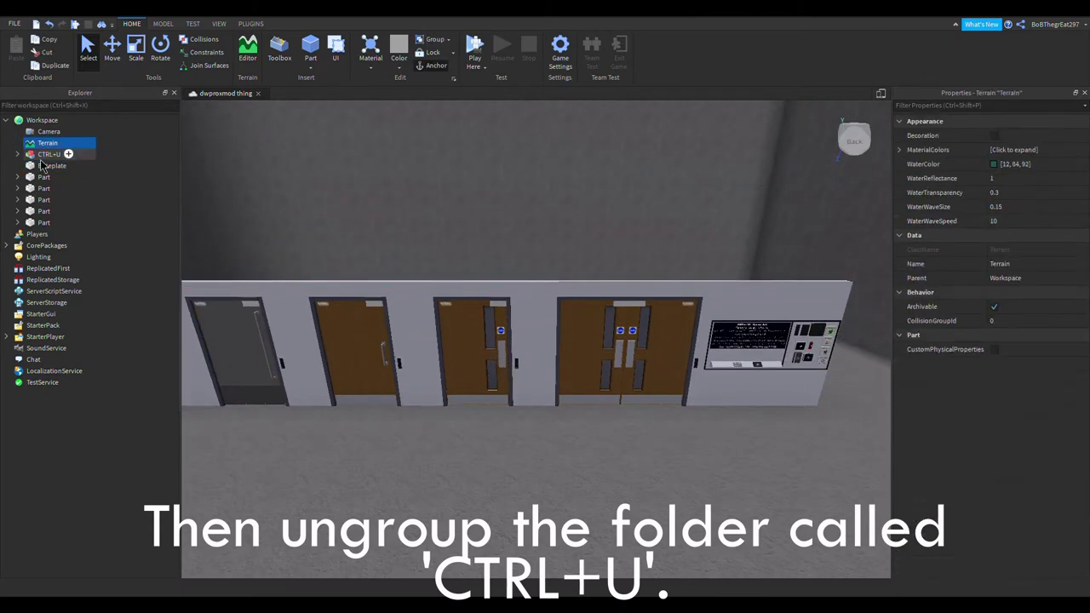
{"action": "left_click", "coordinate": [40, 157]}
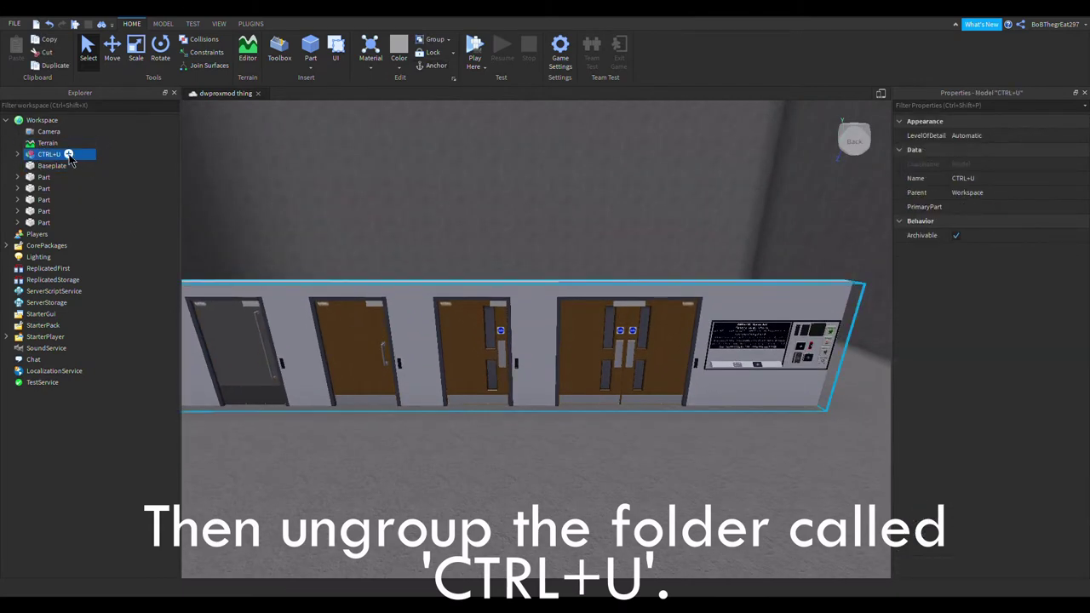
{"action": "key", "text": "ctrl+u"}
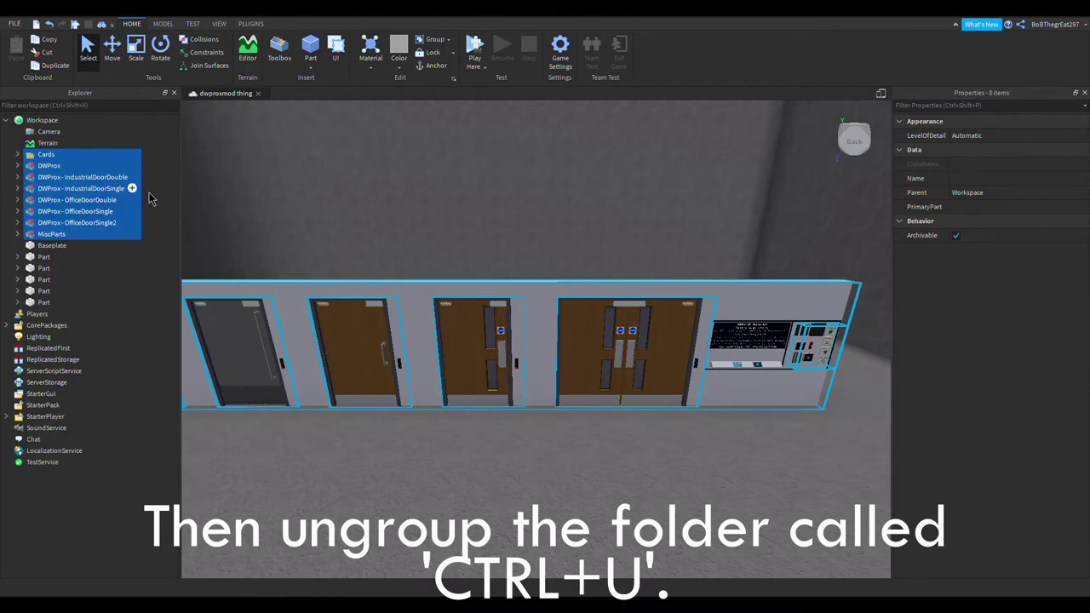
{"action": "left_click", "coordinate": [297, 256]}
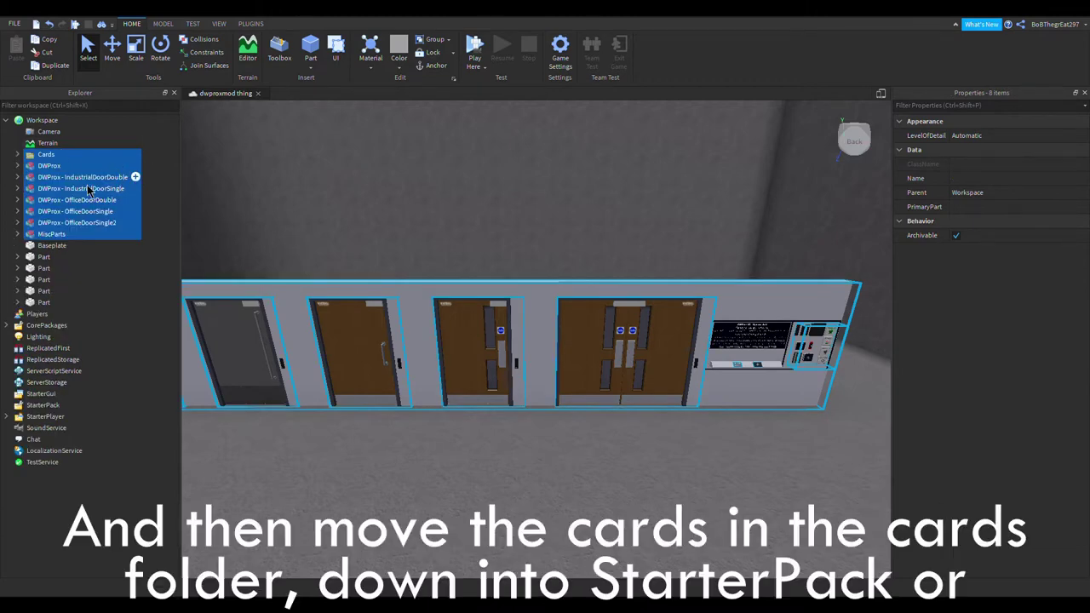
Step: Move Access Card and KONE Access Card from the Cards folder into StarterPack
{"action": "left_click", "coordinate": [17, 154]}
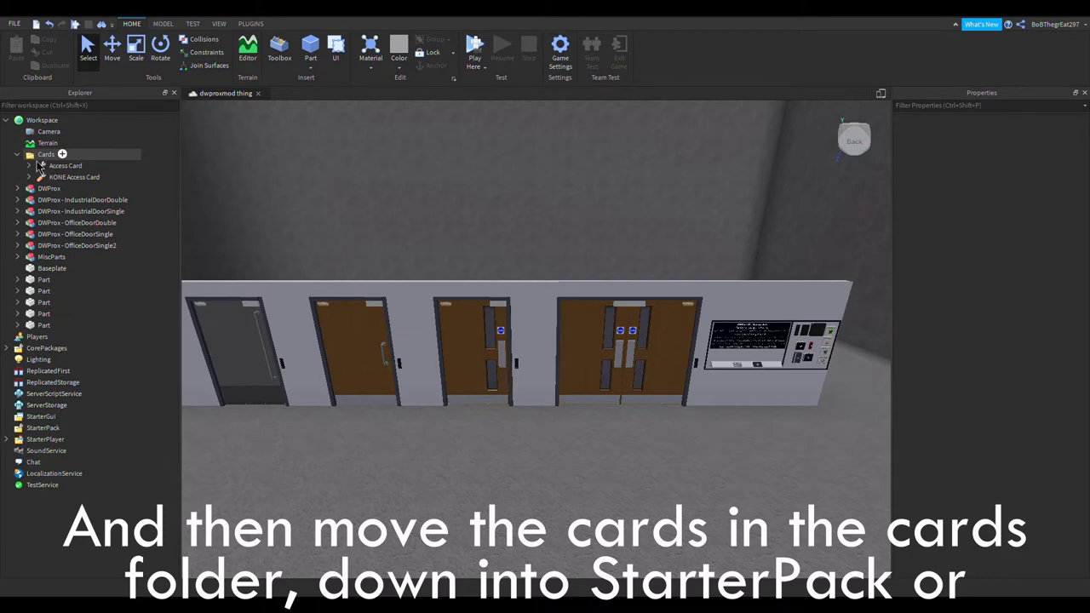
{"action": "left_click", "coordinate": [65, 165]}
{"action": "left_click", "coordinate": [74, 177], "text": "shift"}
{"action": "left_click_drag", "start_coordinate": [74, 176], "coordinate": [73, 428]}
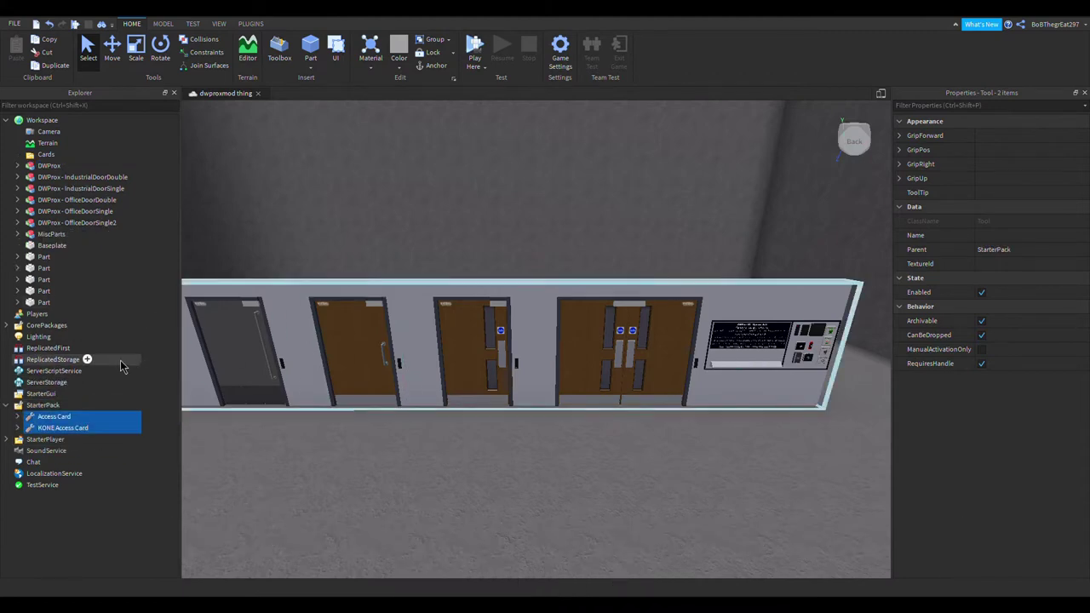
{"action": "left_click", "coordinate": [152, 366]}
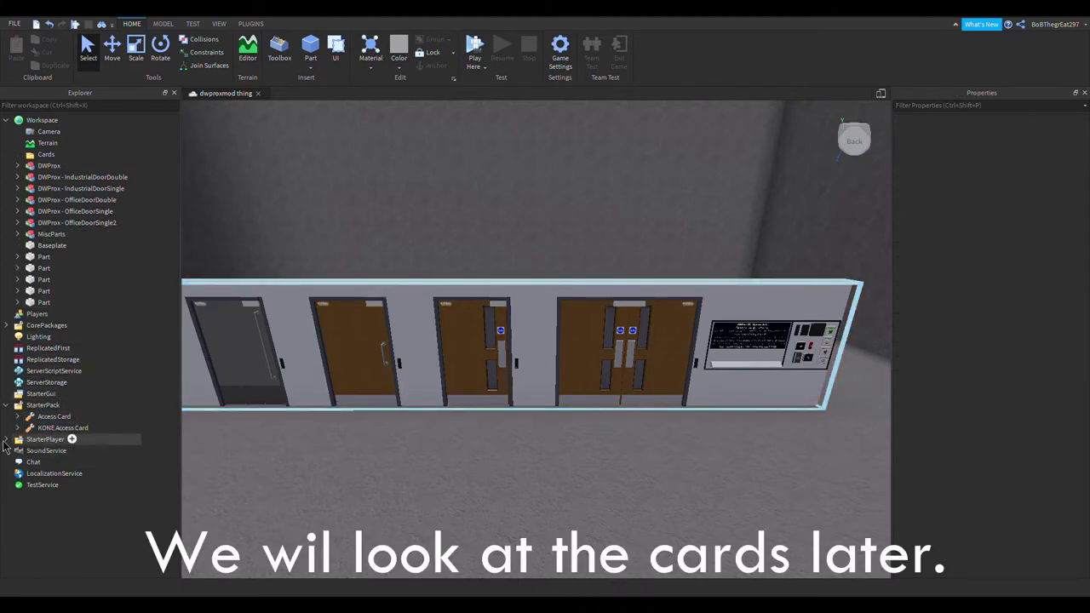
Step: Go through the DWProx door models in the Workspace to see which door each one represents
{"action": "key", "text": "w"}
{"action": "right_click_drag", "start_coordinate": [517, 375], "coordinate": [517, 369]}
{"action": "key", "text": "s"}
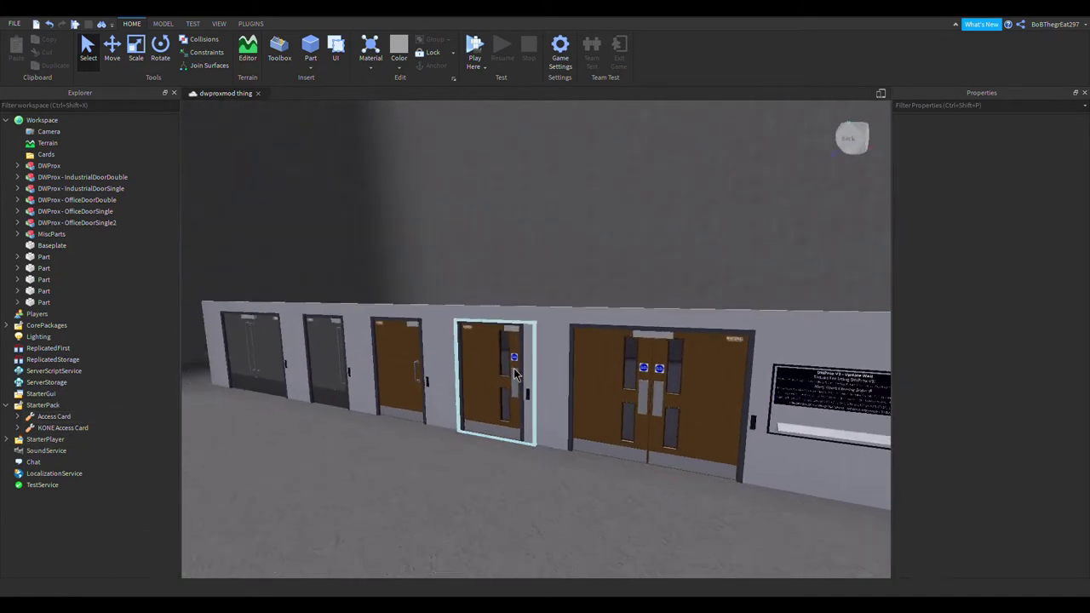
{"action": "left_click", "coordinate": [75, 223]}
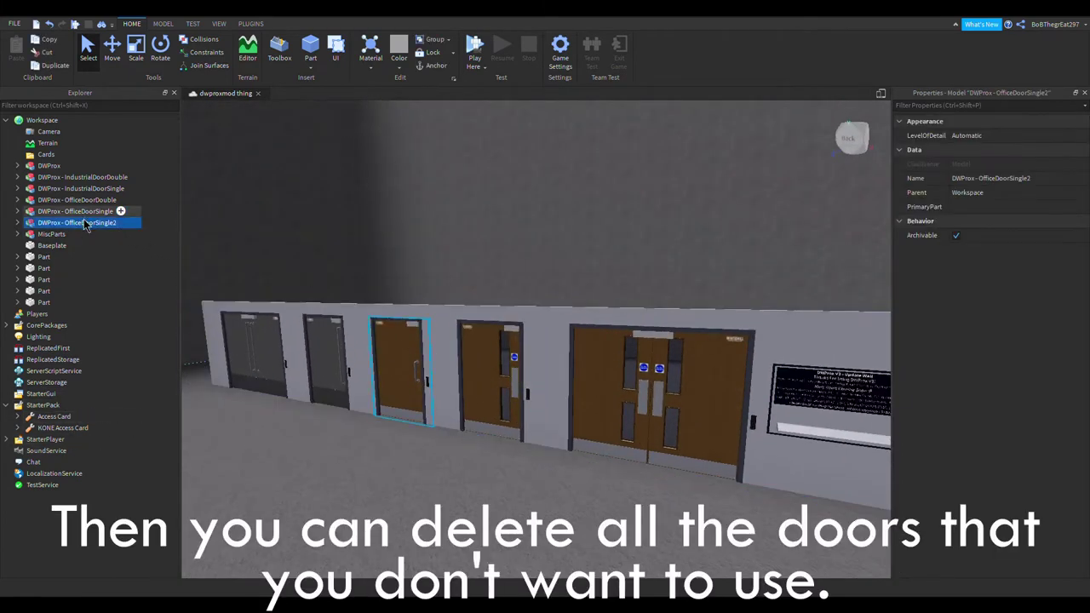
{"action": "left_click", "coordinate": [85, 211]}
{"action": "left_click", "coordinate": [85, 199]}
{"action": "left_click", "coordinate": [85, 188]}
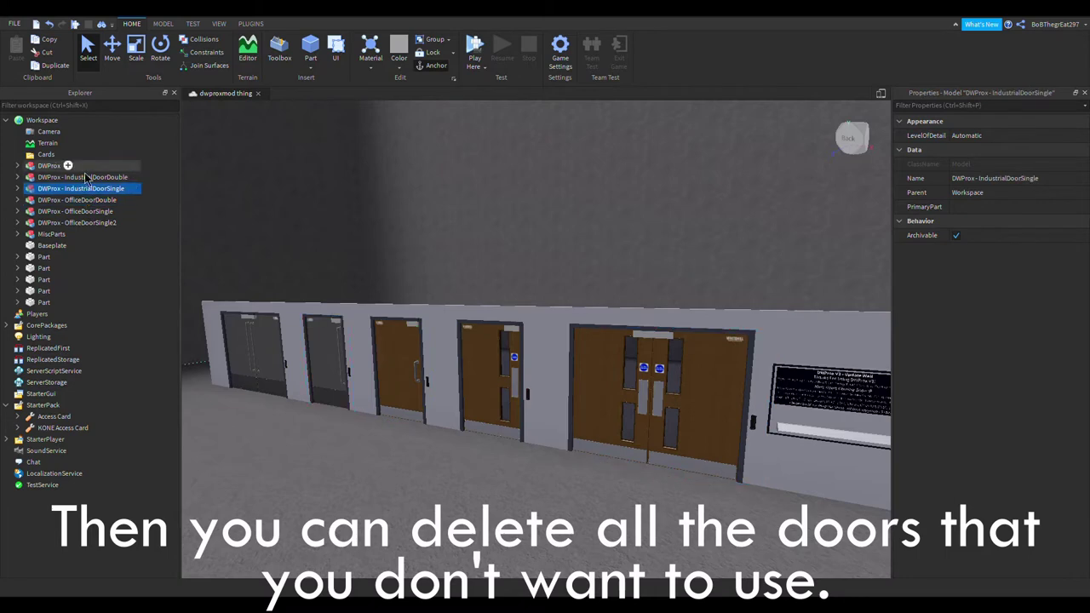
{"action": "left_click", "coordinate": [85, 177]}
Step: Delete the OfficeDoorSingle2, OfficeDoorSingle, IndustrialDoorSingle and IndustrialDoorDouble models, keeping only OfficeDoorDouble
{"action": "left_click", "coordinate": [85, 224]}
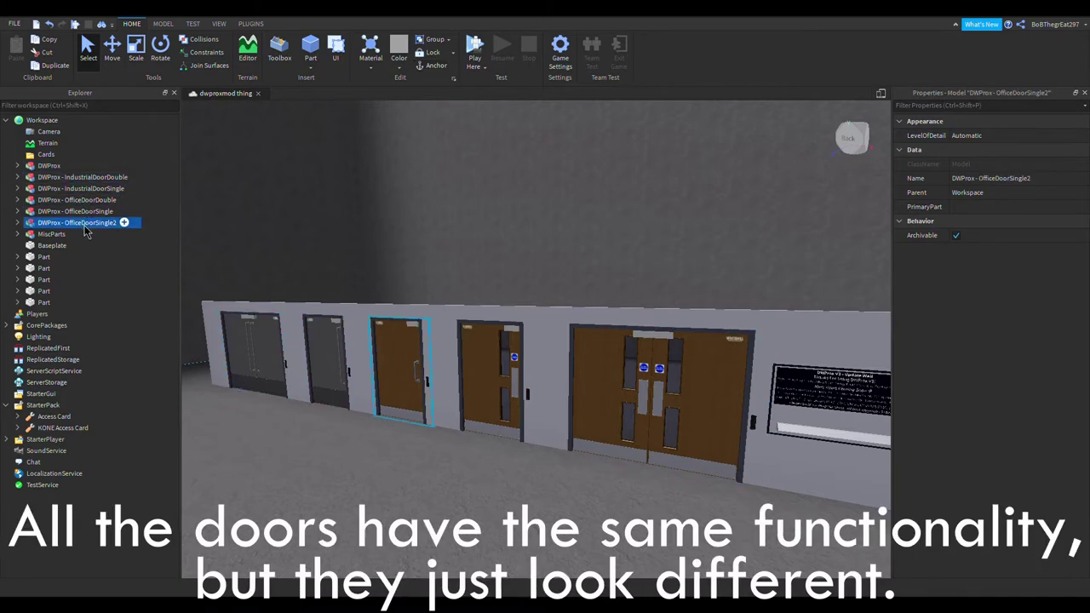
{"action": "key", "text": "Delete"}
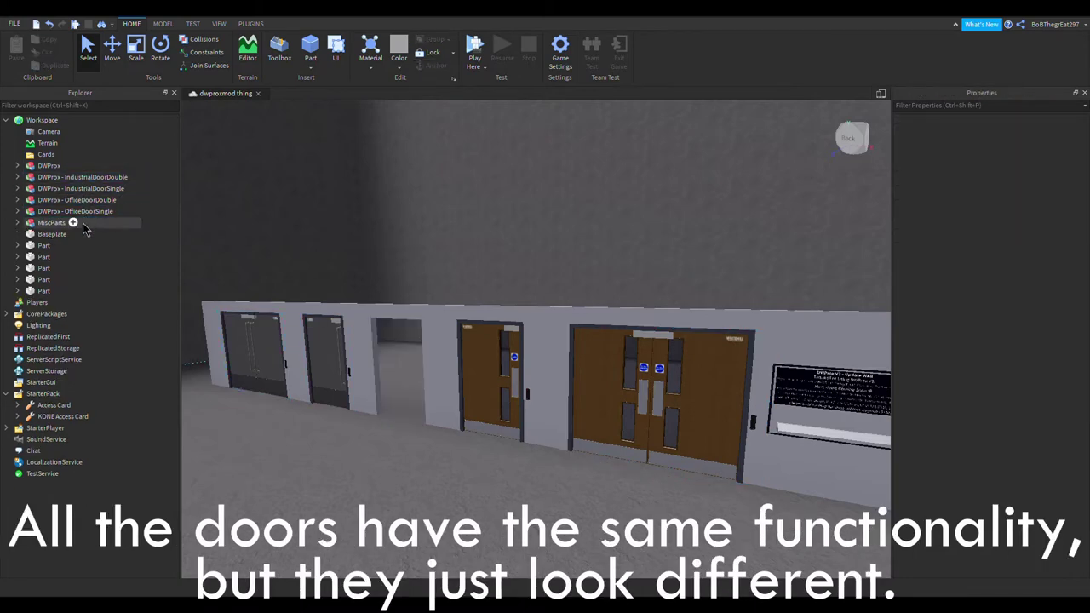
{"action": "key", "text": "Delete"}
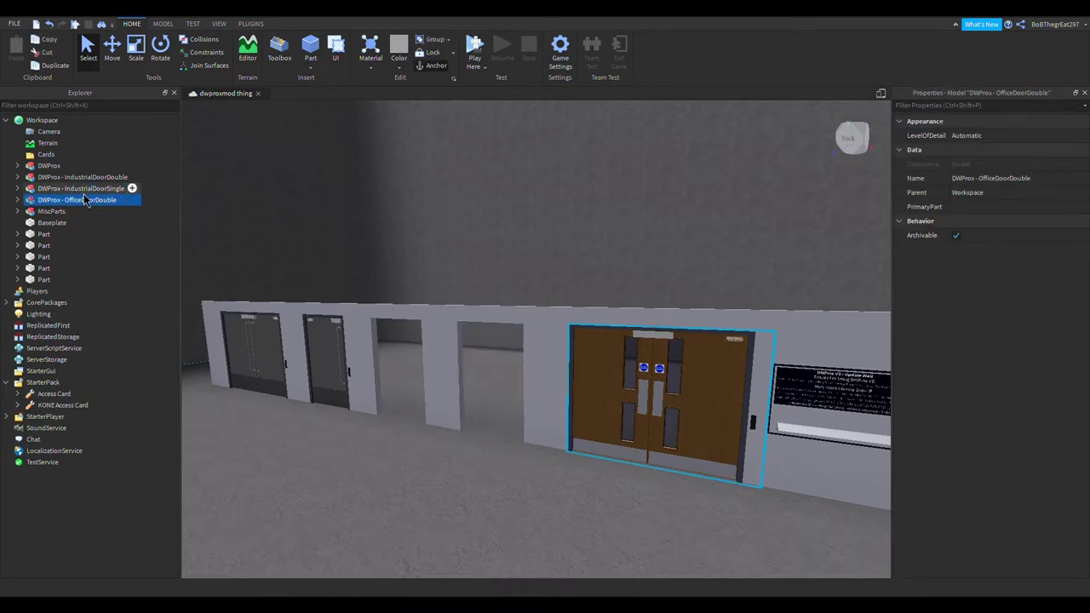
{"action": "left_click", "coordinate": [85, 188]}
{"action": "key", "text": "Delete"}
{"action": "key", "text": "Delete"}
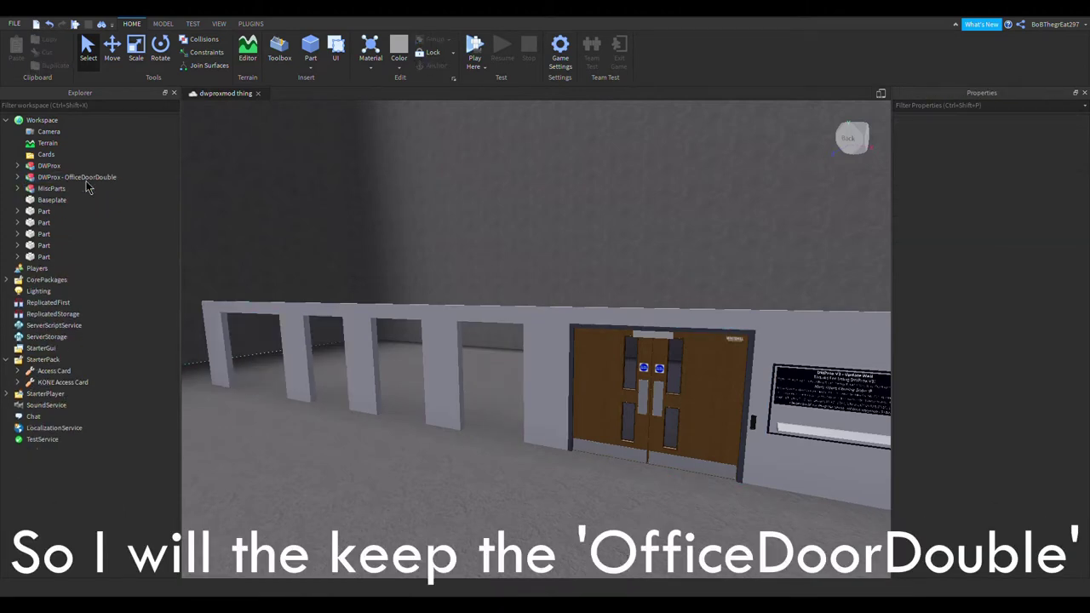
Step: Delete the MiscParts model that holds the walls around the doors
{"action": "right_click_drag", "start_coordinate": [294, 216], "coordinate": [291, 216]}
{"action": "key", "text": "w"}
{"action": "key", "text": "s"}
{"action": "left_click", "coordinate": [52, 189]}
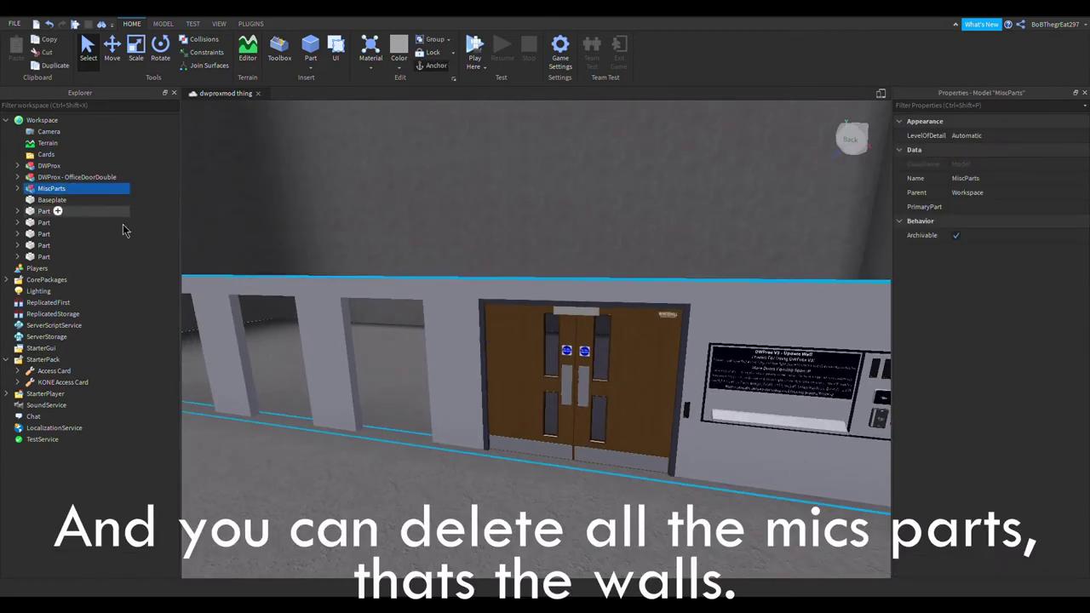
{"action": "key", "text": "Delete"}
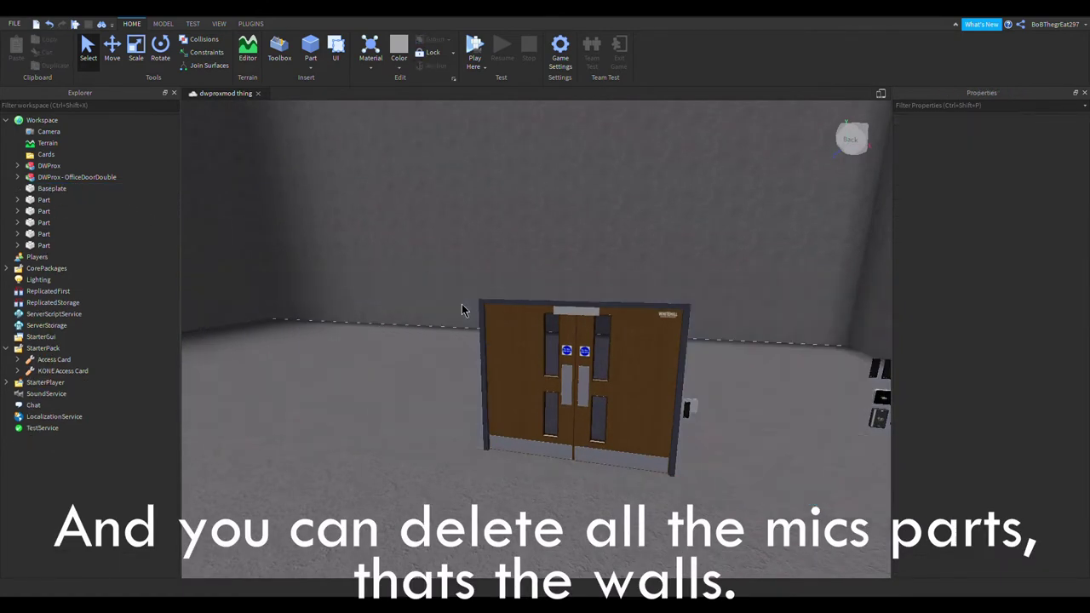
Step: Open the Settings script inside the DWProx - OfficeDoorDouble model
{"action": "right_click_drag", "start_coordinate": [461, 304], "coordinate": [491, 272]}
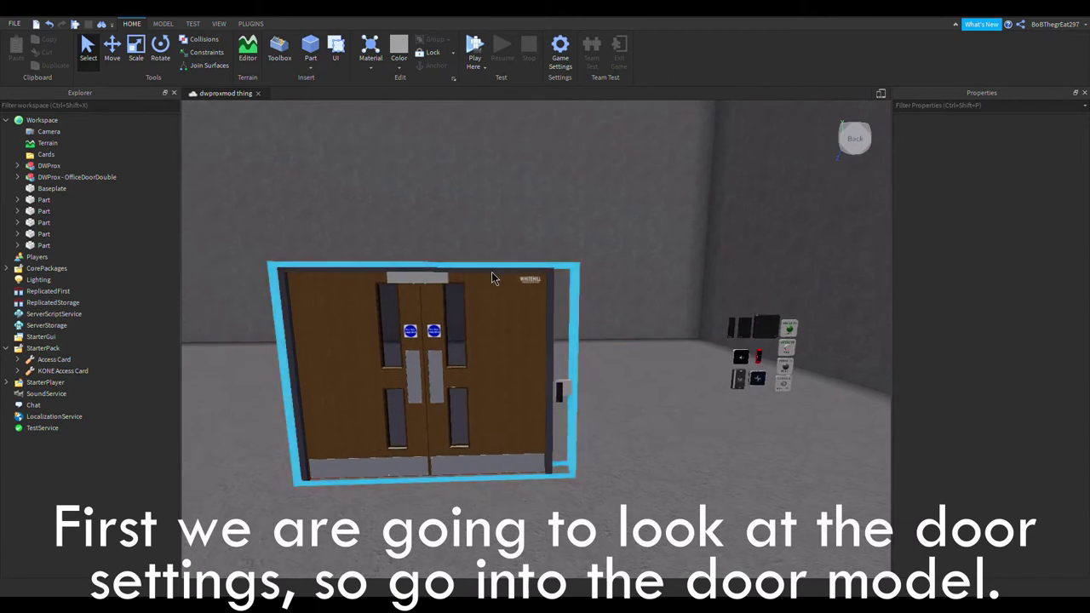
{"action": "right_click_drag", "start_coordinate": [636, 291], "coordinate": [636, 290]}
{"action": "left_click", "coordinate": [537, 305]}
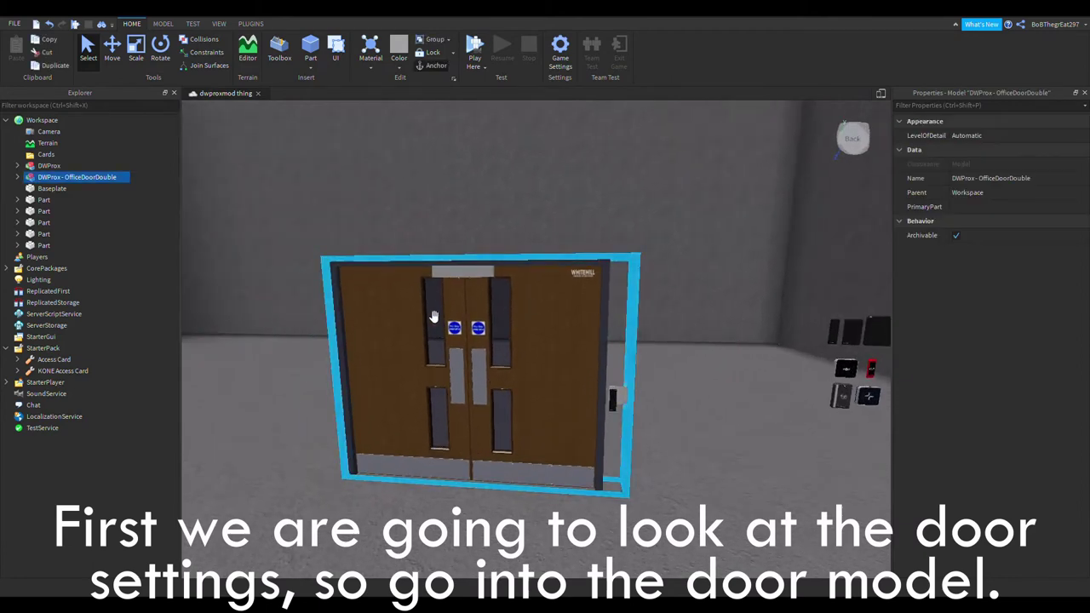
{"action": "left_click", "coordinate": [17, 177]}
{"action": "double_click", "coordinate": [61, 188]}
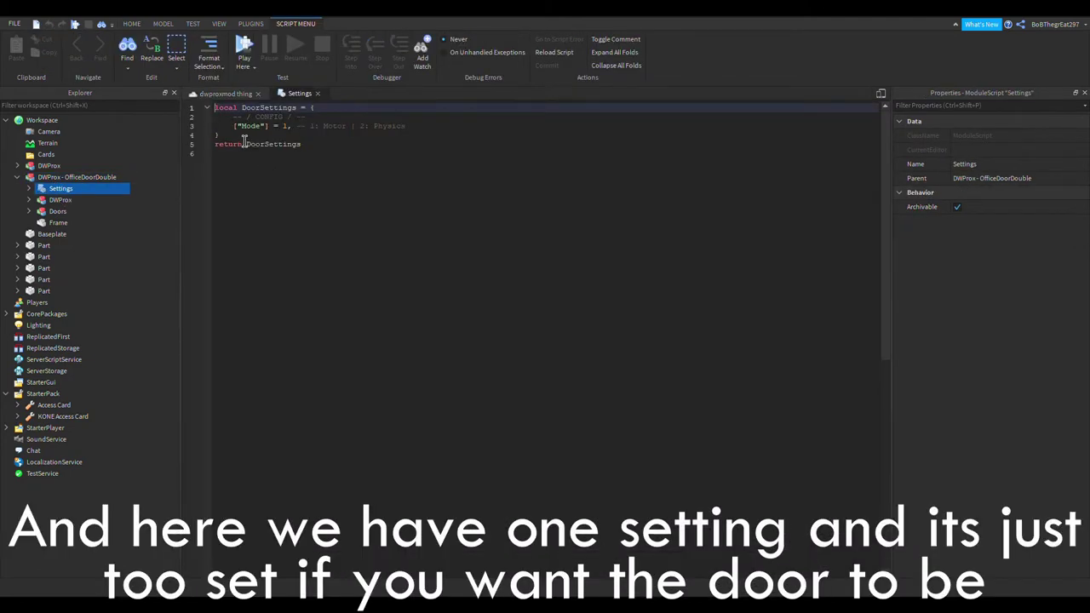
Step: Set the door's Mode to 2 (Physics) in the Settings script
{"action": "left_click_drag", "start_coordinate": [235, 126], "coordinate": [315, 127]}
{"action": "key", "text": "Right"}
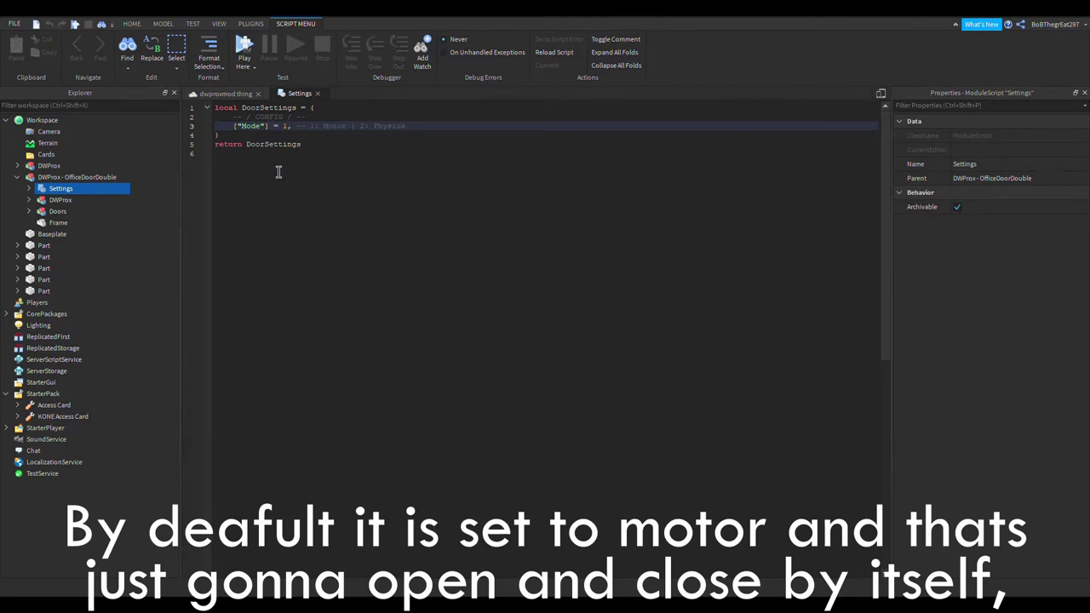
{"action": "type", "text": "2"}
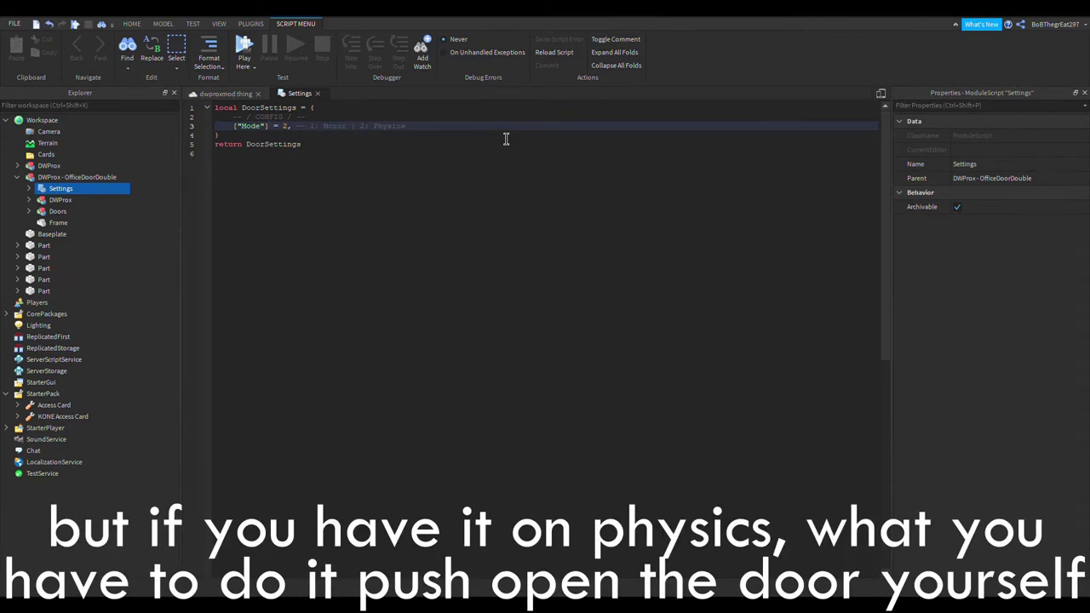
Step: Inspect the double door from both sides in the 3D view, including the reader, the exit button and the handles
{"action": "left_click", "coordinate": [230, 94]}
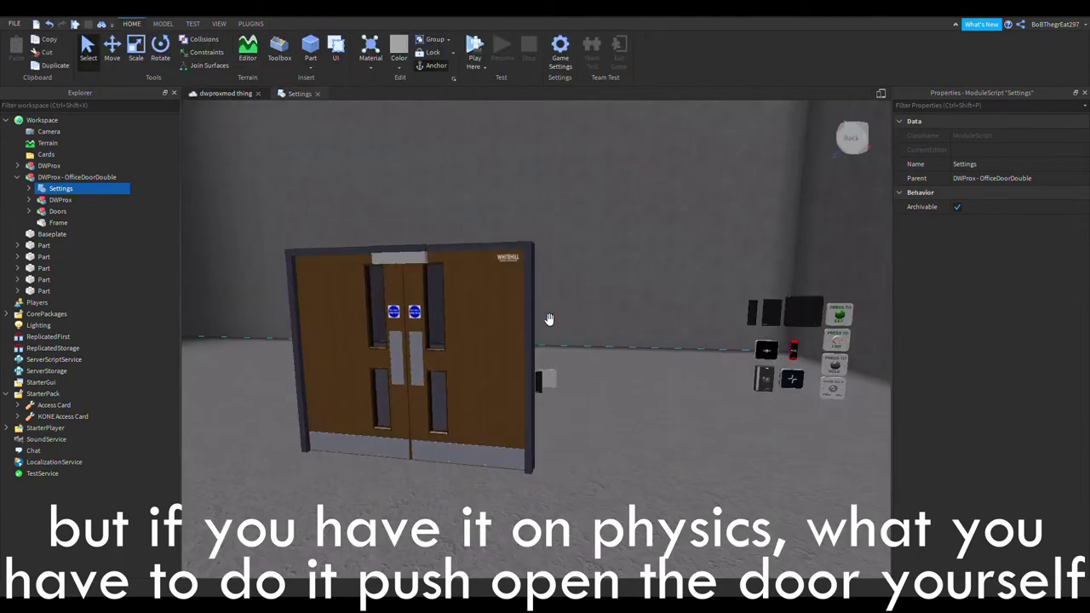
{"action": "scroll", "coordinate": [550, 317], "scroll_direction": "down", "scroll_amount": 10}
{"action": "scroll", "coordinate": [550, 320], "scroll_direction": "down", "scroll_amount": 5}
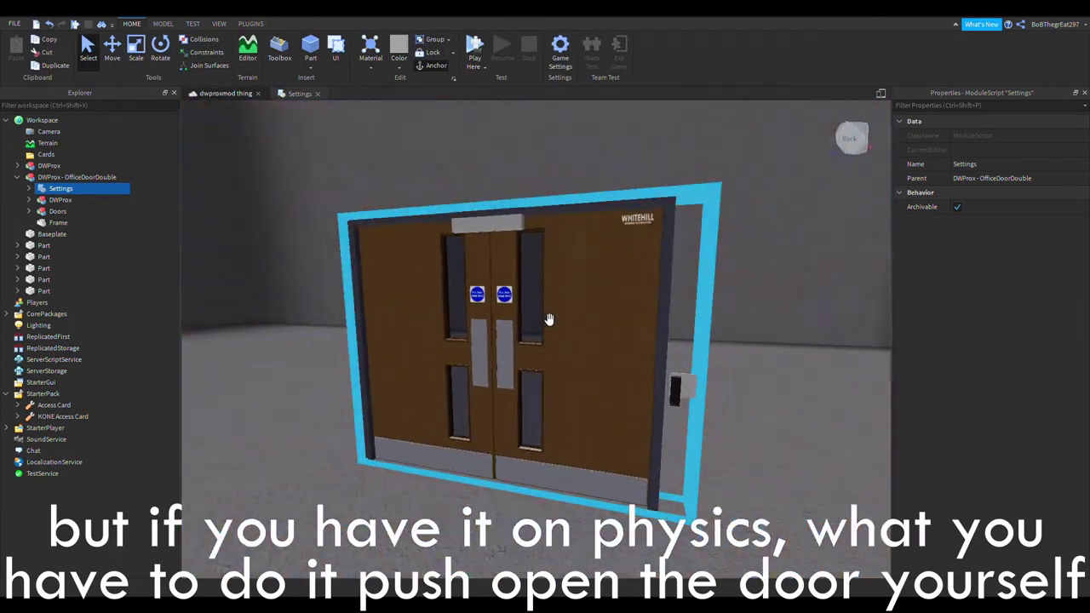
{"action": "scroll", "coordinate": [549, 320], "scroll_direction": "up", "scroll_amount": 4}
{"action": "scroll", "coordinate": [550, 320], "scroll_direction": "down", "scroll_amount": 5}
{"action": "right_click_drag", "start_coordinate": [549, 319], "coordinate": [551, 319]}
{"action": "scroll", "coordinate": [550, 320], "scroll_direction": "up", "scroll_amount": 3}
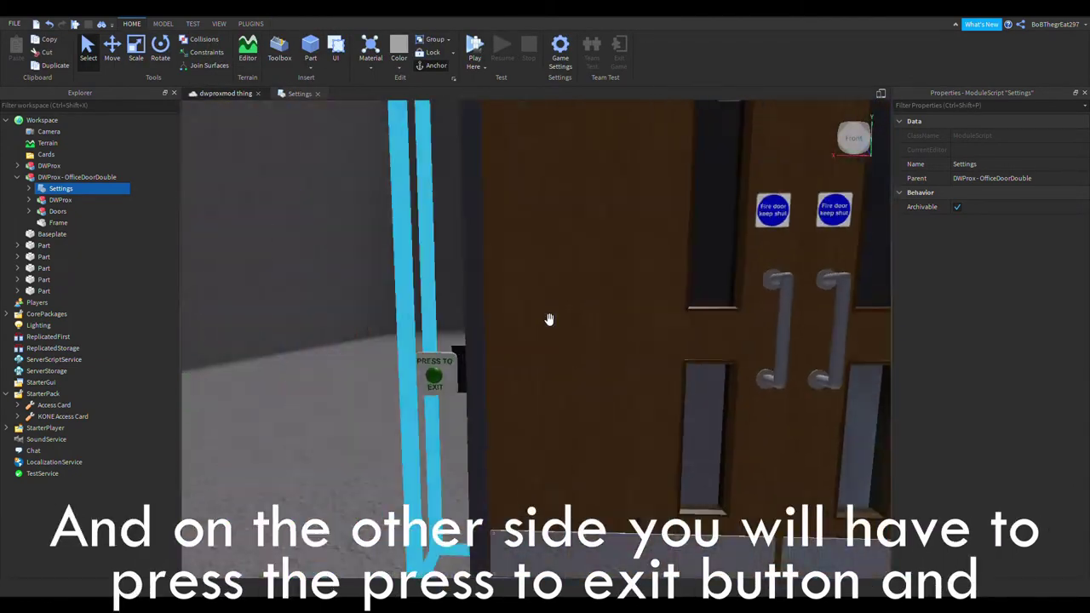
{"action": "scroll", "coordinate": [550, 320], "scroll_direction": "down", "scroll_amount": 3}
{"action": "key", "text": "d"}
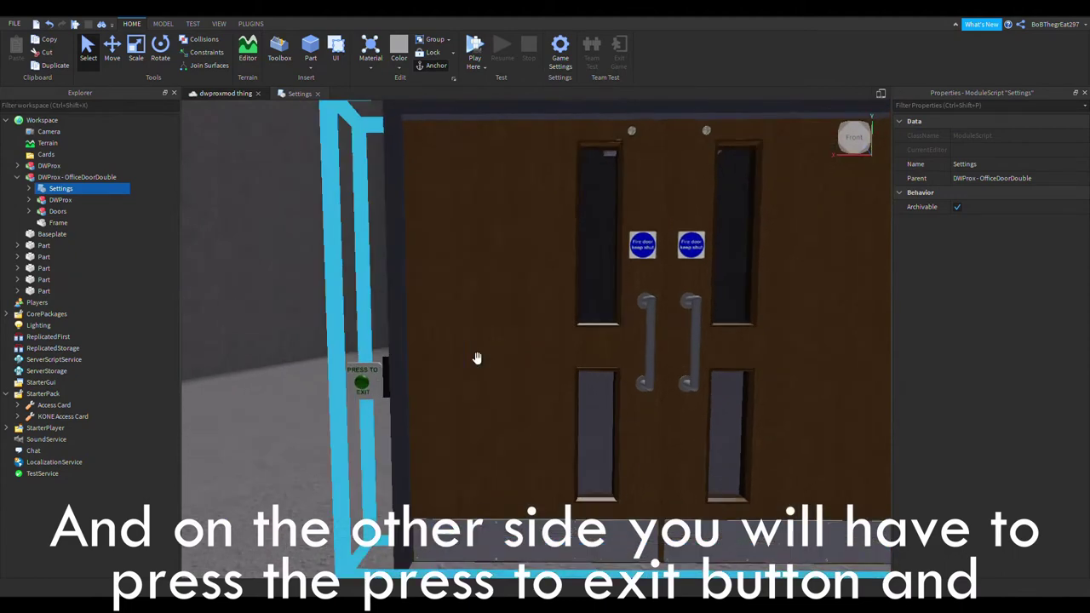
{"action": "key", "text": "w"}
{"action": "key", "text": "s"}
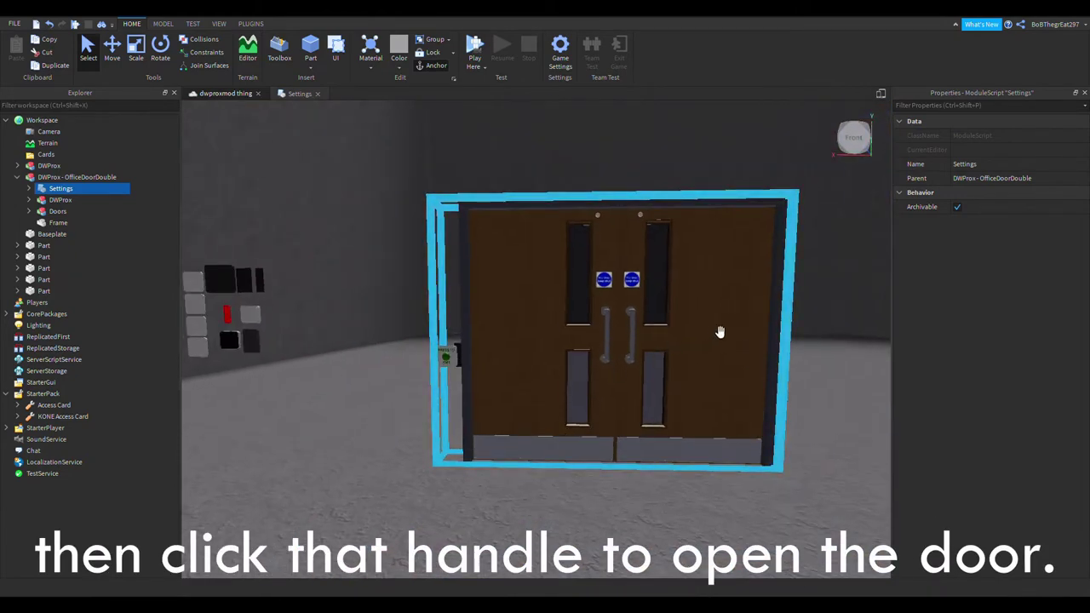
{"action": "key", "text": "w"}
{"action": "right_click_drag", "start_coordinate": [721, 333], "coordinate": [720, 333]}
{"action": "key", "text": "s"}
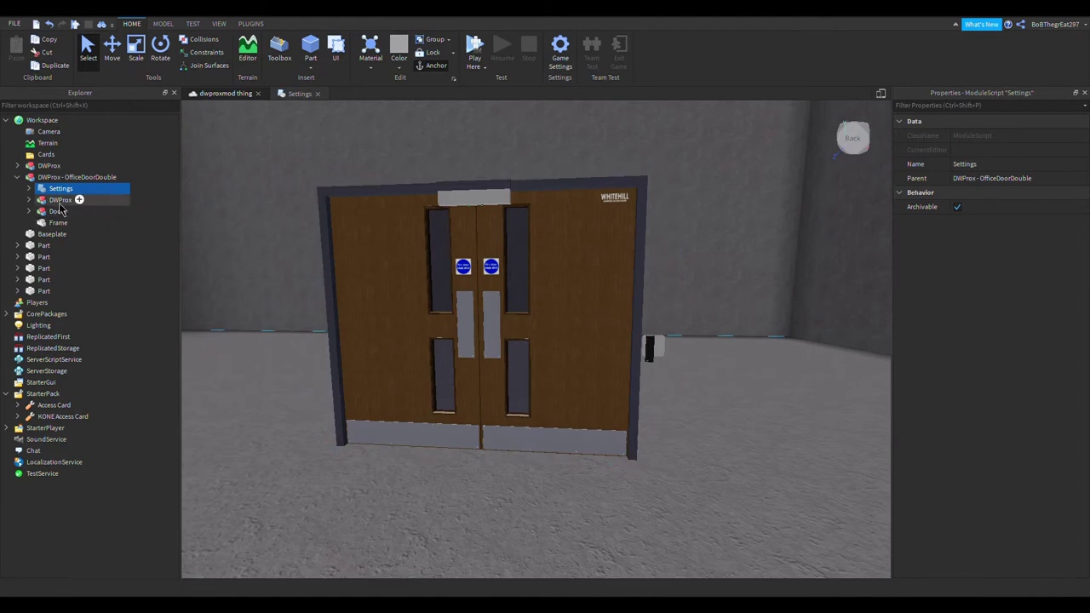
Step: Set the door's Mode to 1 (Motor) in the Settings script and close the script
{"action": "double_click", "coordinate": [58, 189]}
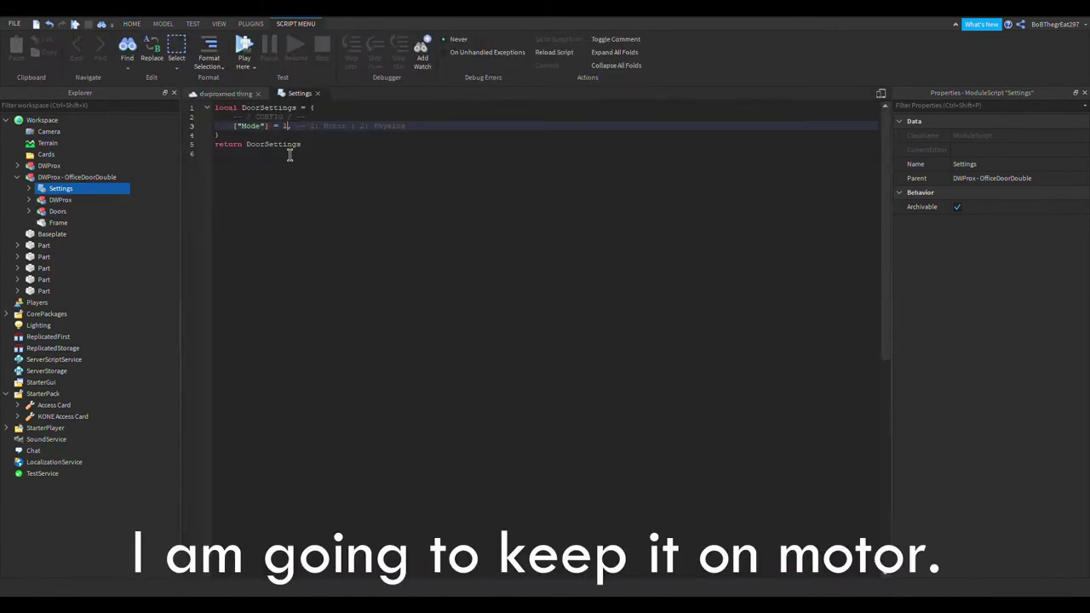
{"action": "left_click", "coordinate": [317, 93]}
Step: Expand the standalone DWProx model outside the door and its Readers folder to list the available readers
{"action": "right_click_drag", "start_coordinate": [454, 238], "coordinate": [460, 242]}
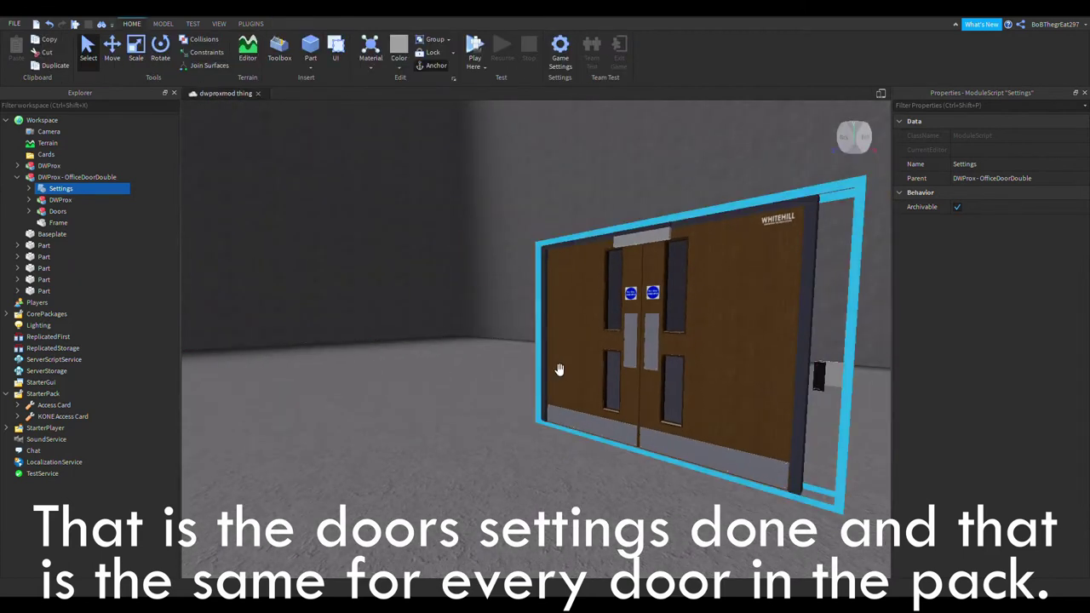
{"action": "right_click_drag", "start_coordinate": [470, 325], "coordinate": [479, 305]}
{"action": "left_click", "coordinate": [477, 318]}
{"action": "right_click_drag", "start_coordinate": [582, 291], "coordinate": [582, 291]}
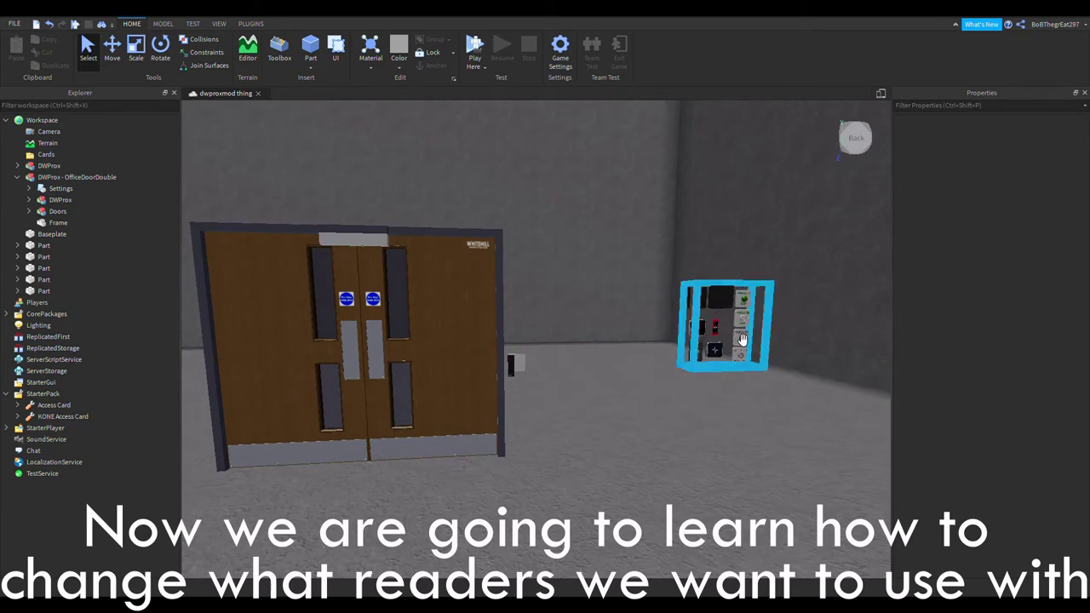
{"action": "scroll", "coordinate": [404, 228], "scroll_direction": "up", "scroll_amount": 3}
{"action": "scroll", "coordinate": [404, 228], "scroll_direction": "down", "scroll_amount": 4}
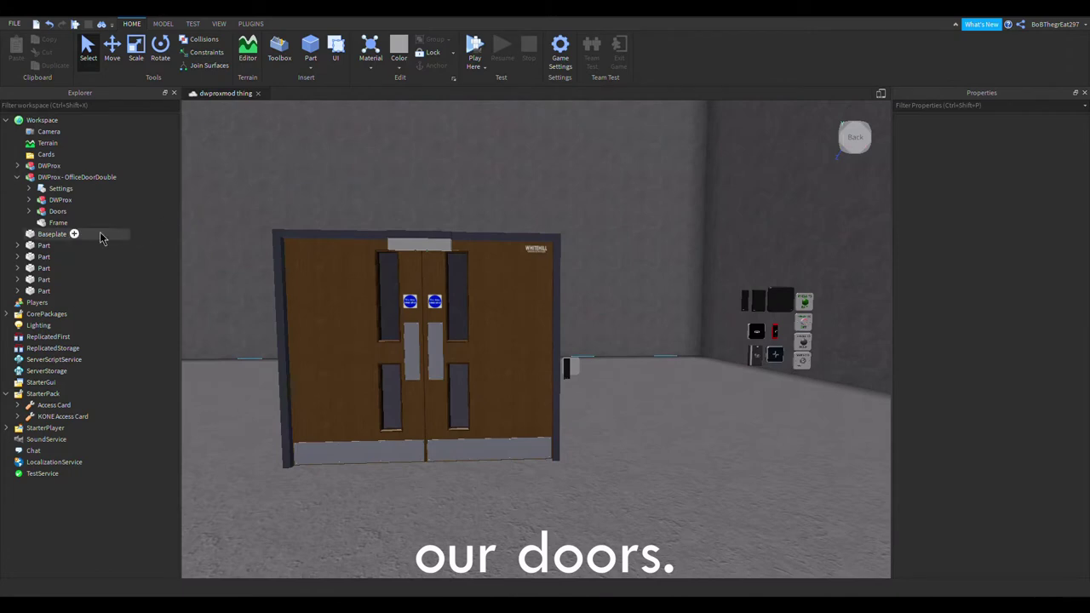
{"action": "left_click", "coordinate": [48, 166]}
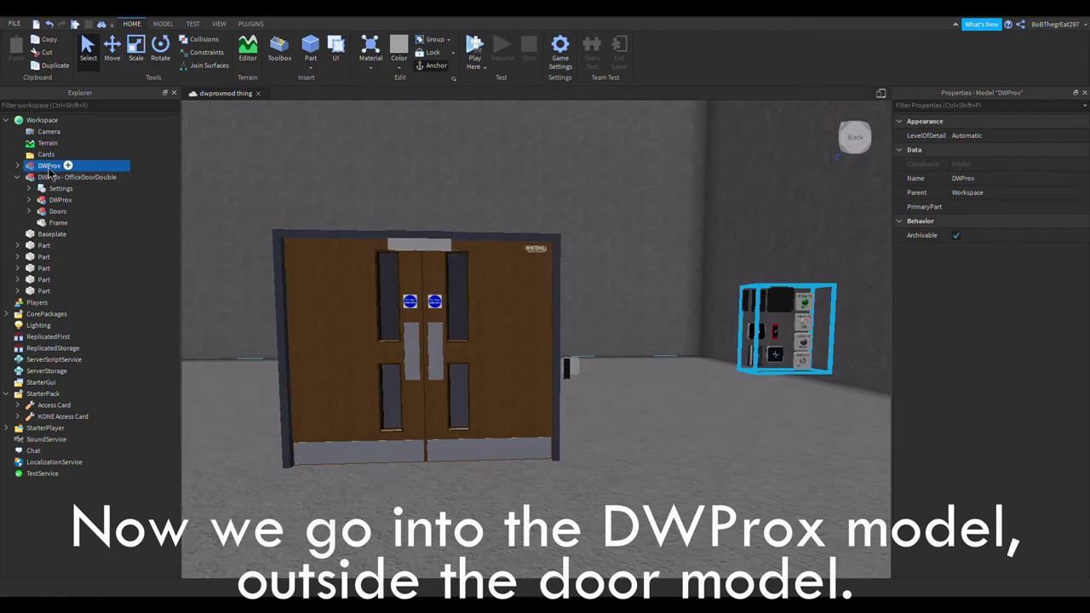
{"action": "left_click", "coordinate": [17, 166]}
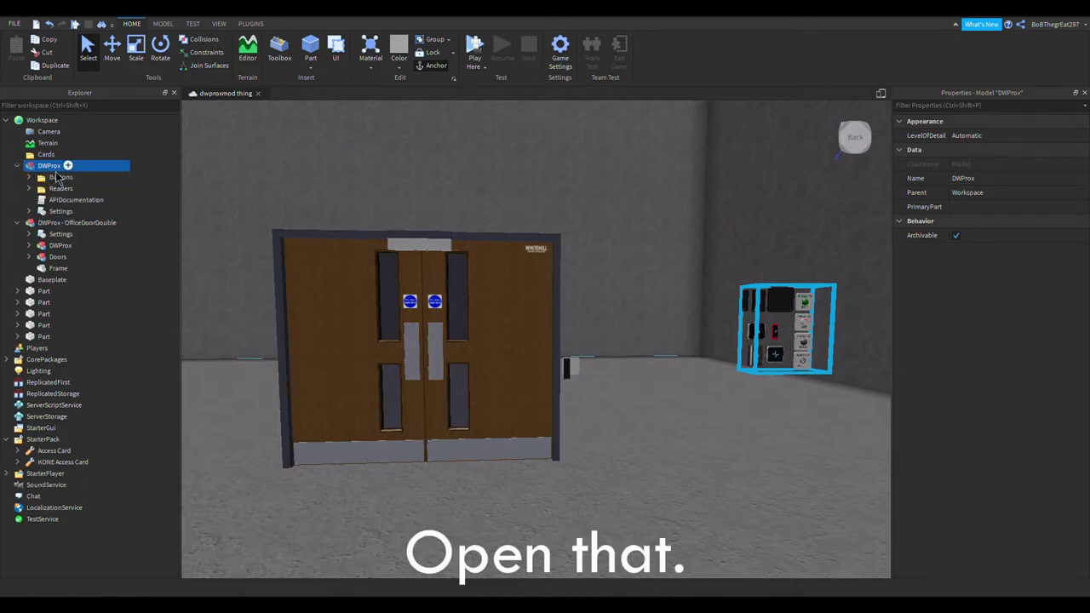
{"action": "left_click", "coordinate": [59, 188]}
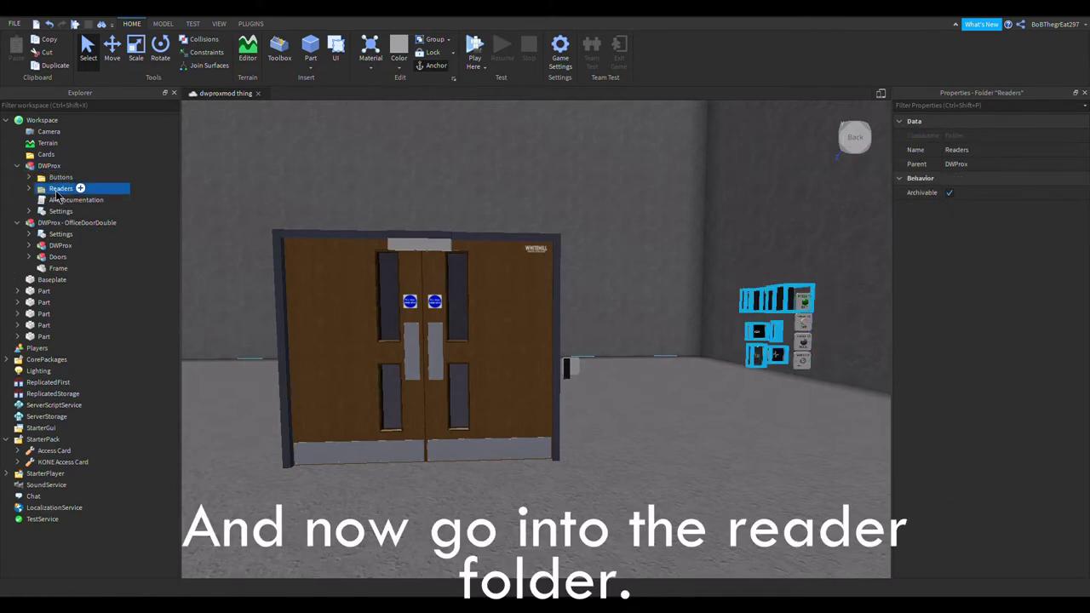
{"action": "left_click", "coordinate": [30, 189]}
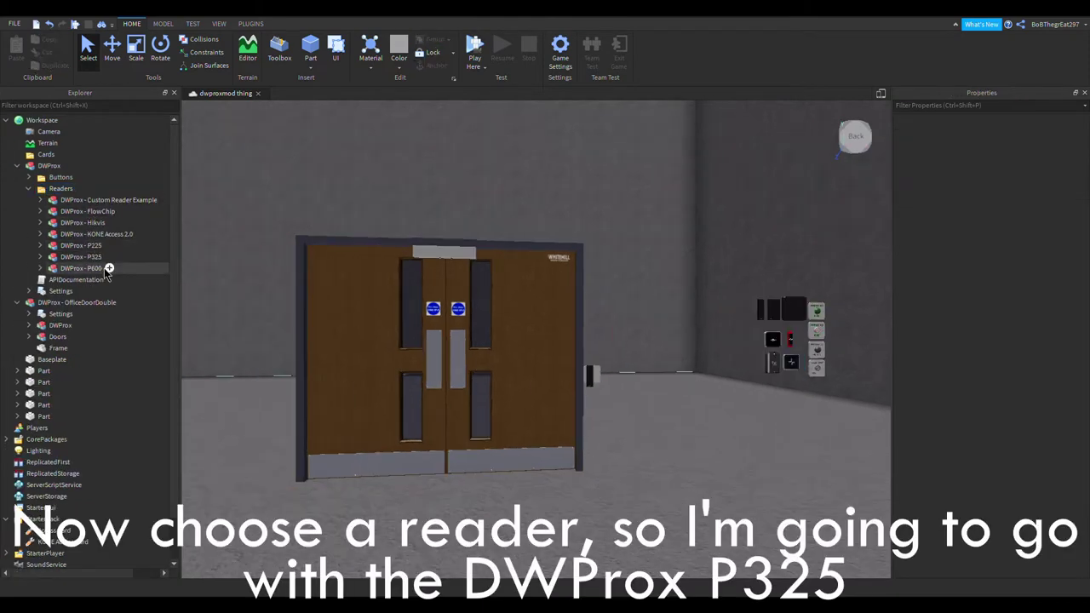
Step: Duplicate the DWProx - P325 reader in the standalone DWProx model's Readers folder
{"action": "key", "text": "w"}
{"action": "key", "text": "d"}
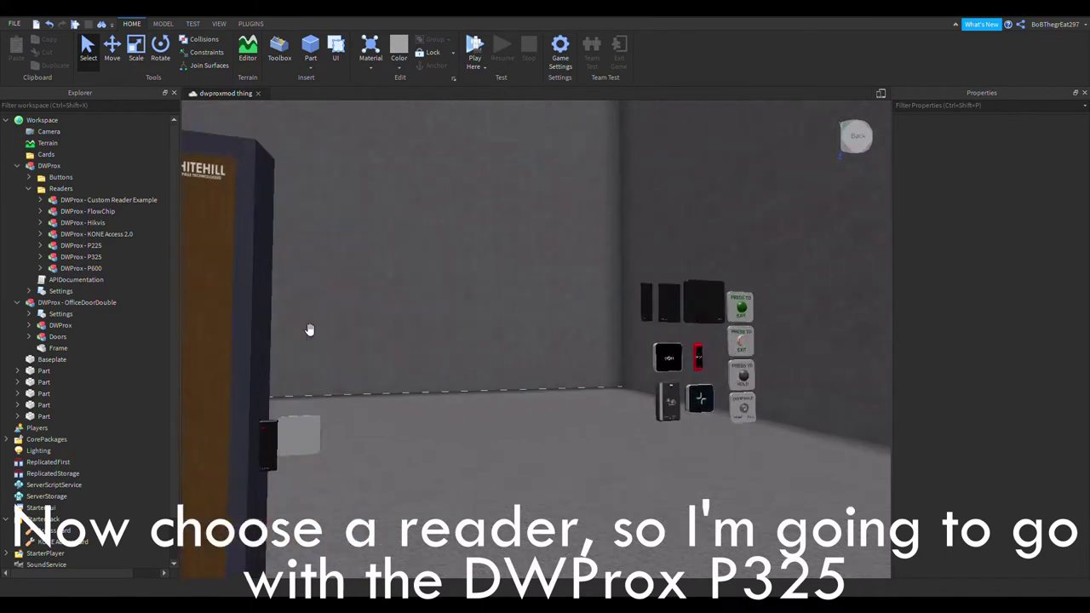
{"action": "left_click", "coordinate": [81, 256]}
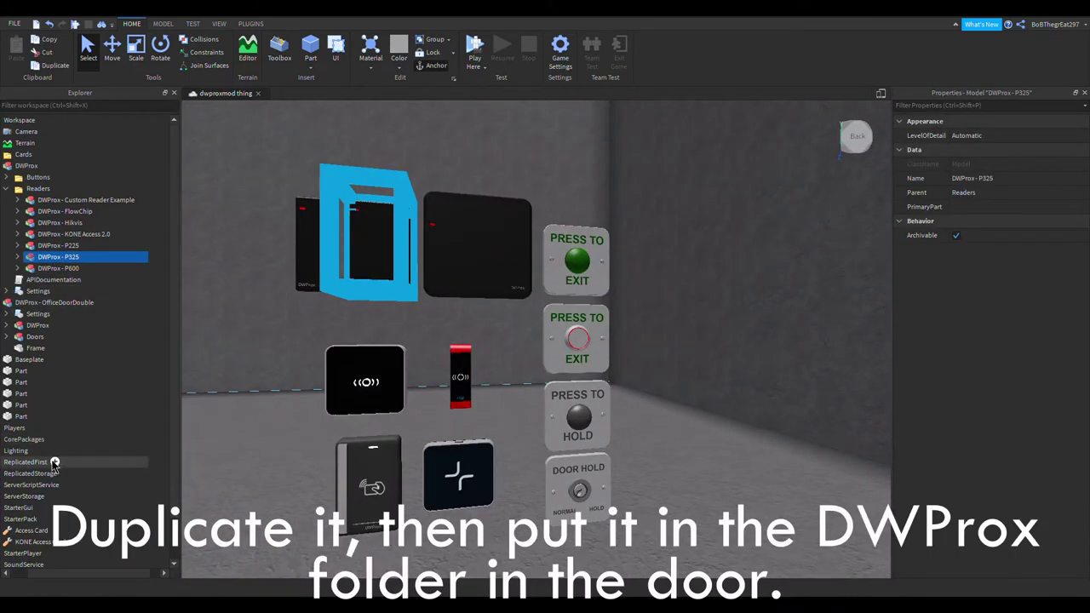
{"action": "left_click_drag", "start_coordinate": [99, 575], "coordinate": [81, 576]}
{"action": "key", "text": "ctrl+d"}
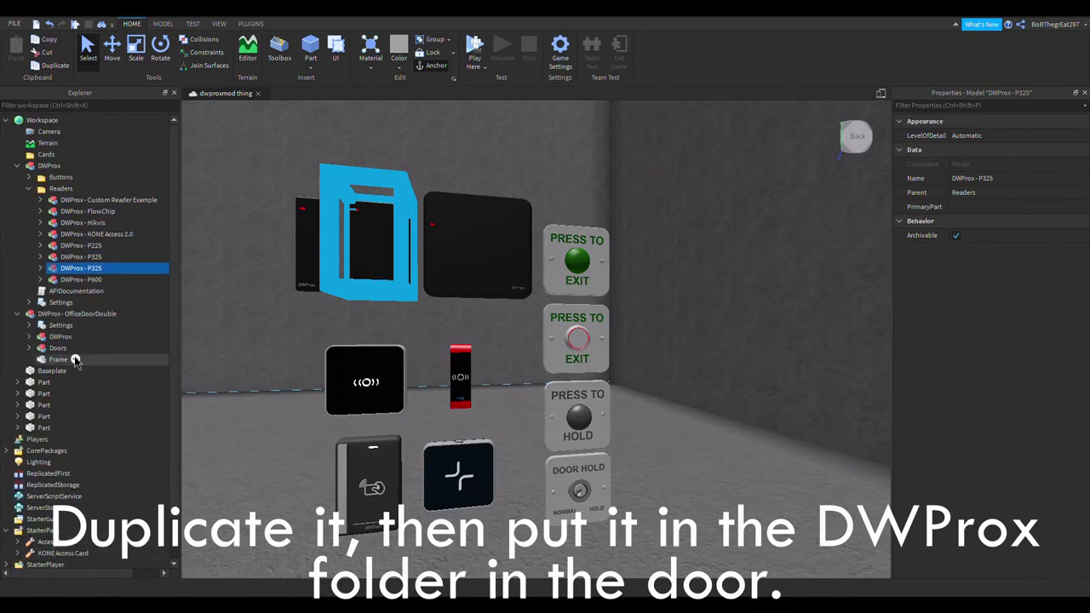
Step: Move the P325 copy into the Readers folder of the office door's DWProx model and delete the P225 reader there
{"action": "left_click_drag", "start_coordinate": [55, 339], "coordinate": [30, 361]}
{"action": "left_click", "coordinate": [17, 361]}
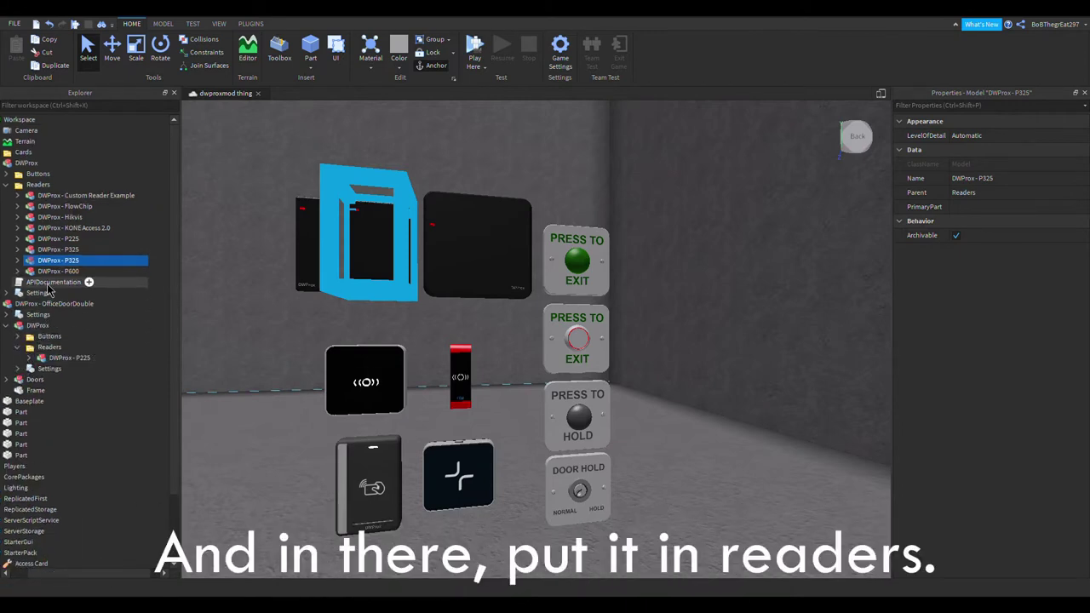
{"action": "left_click_drag", "start_coordinate": [49, 262], "coordinate": [78, 347]}
{"action": "key", "text": "f"}
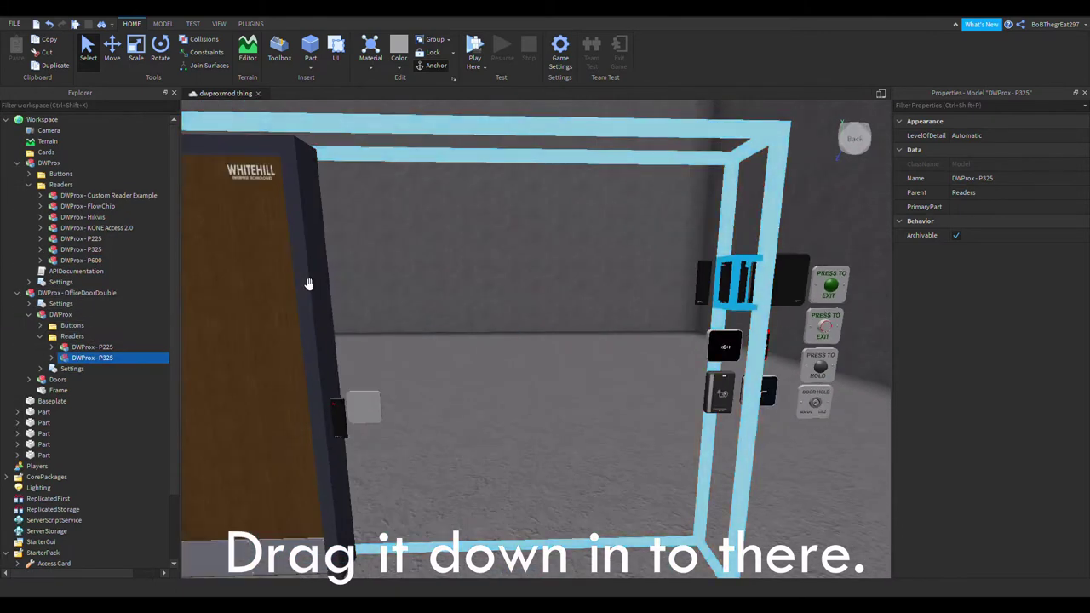
{"action": "left_click", "coordinate": [85, 347]}
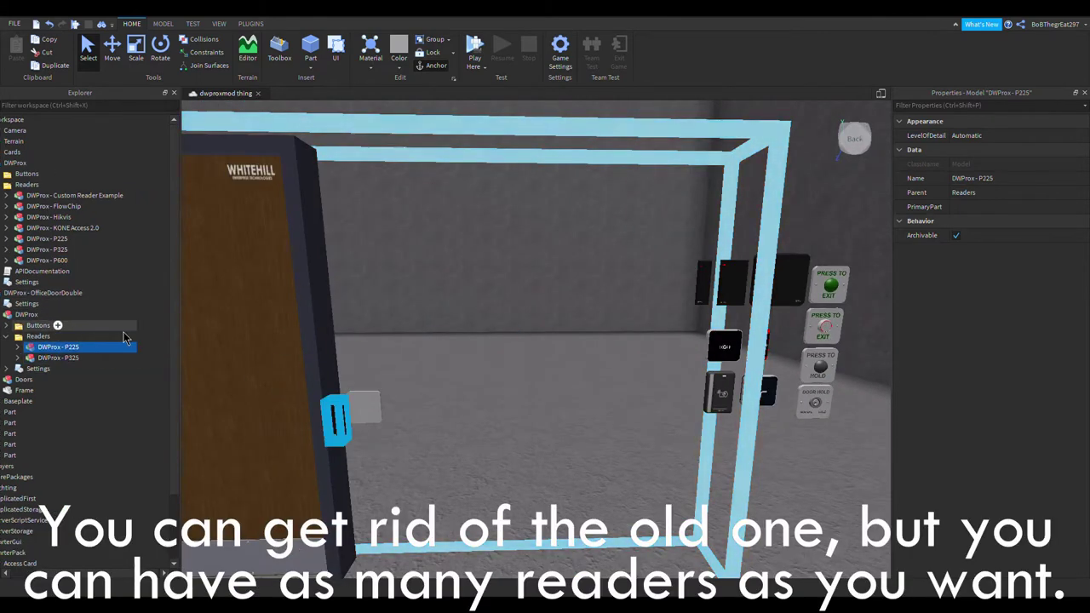
{"action": "key", "text": "Delete"}
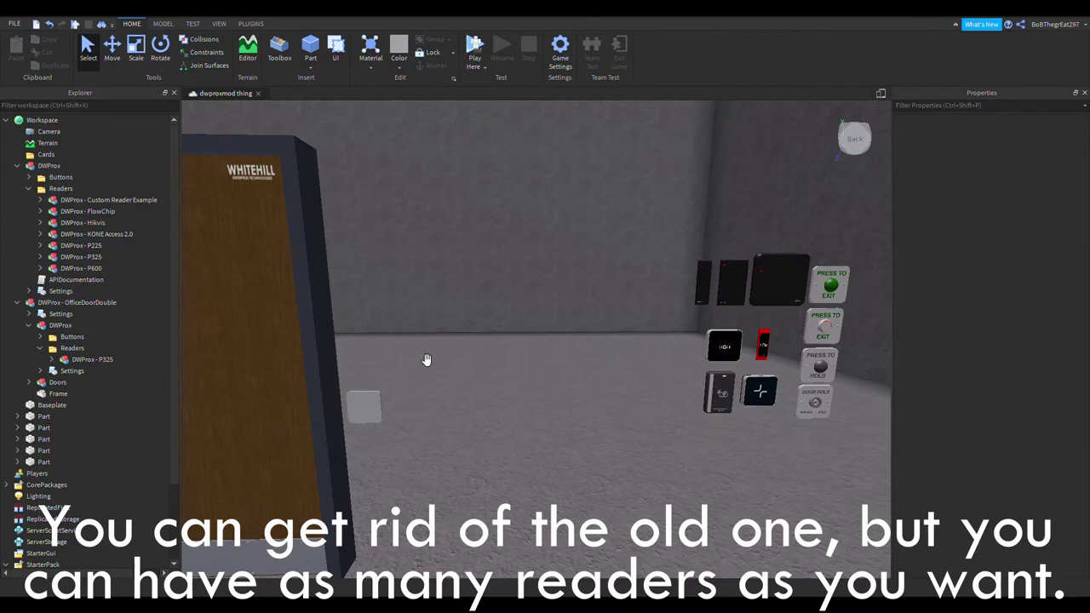
Step: Move the door's P325 reader across and down so it sits beside the door frame, by the exit button
{"action": "right_click_drag", "start_coordinate": [429, 370], "coordinate": [431, 377]}
{"action": "key", "text": "a"}
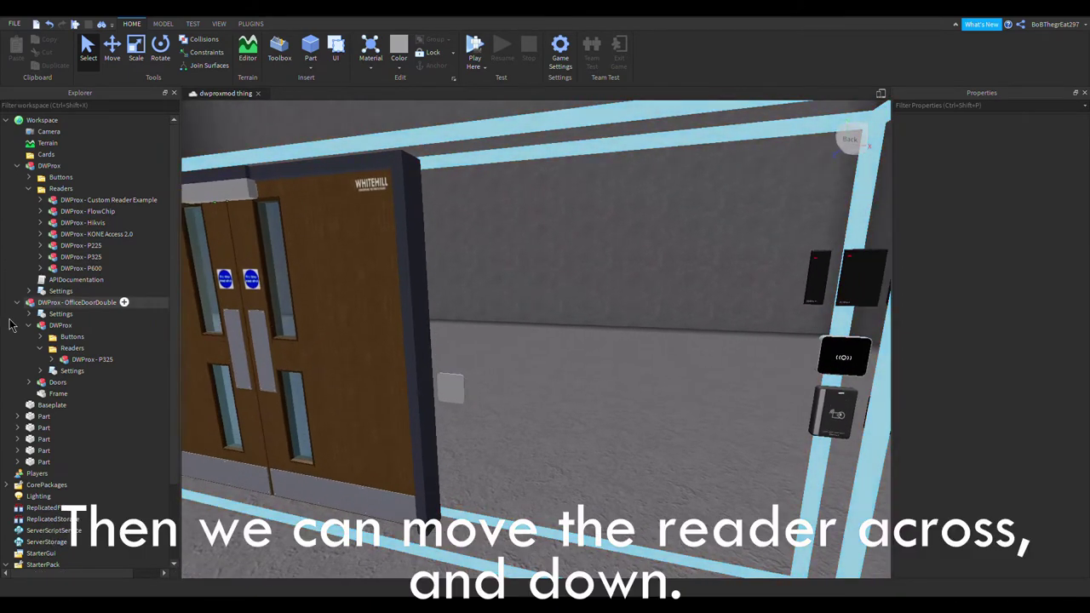
{"action": "left_click", "coordinate": [91, 359]}
{"action": "key", "text": "ctrl+2"}
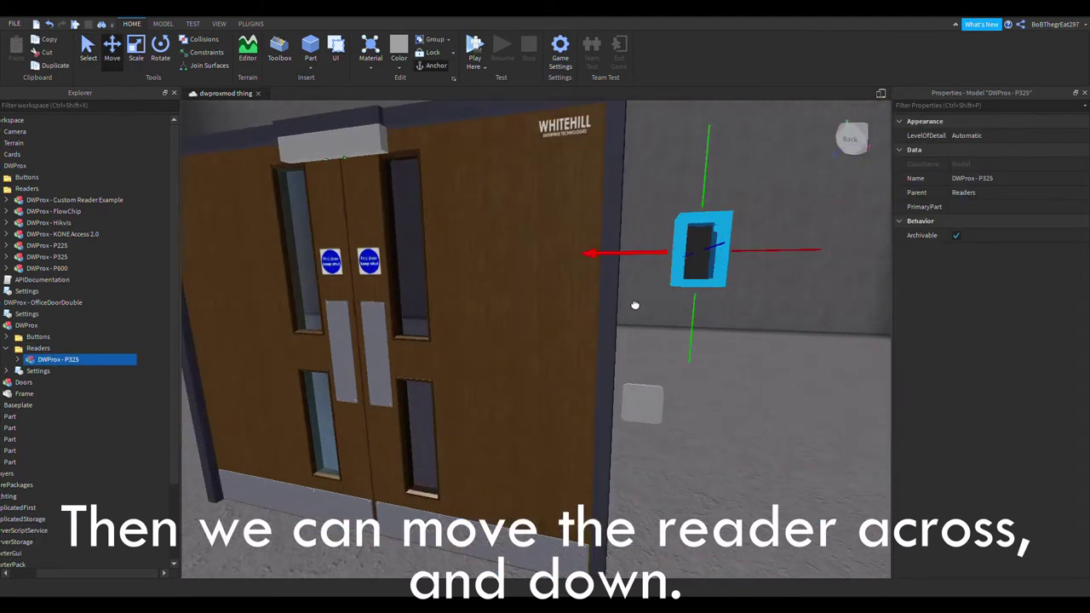
{"action": "left_click_drag", "start_coordinate": [633, 304], "coordinate": [598, 295]}
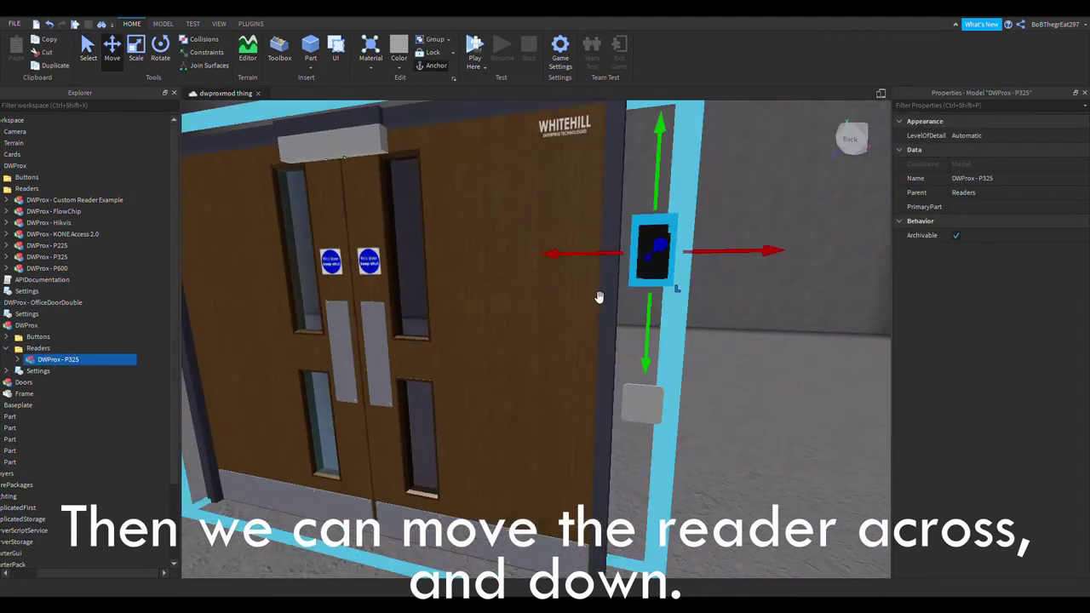
{"action": "left_click_drag", "start_coordinate": [658, 311], "coordinate": [623, 462]}
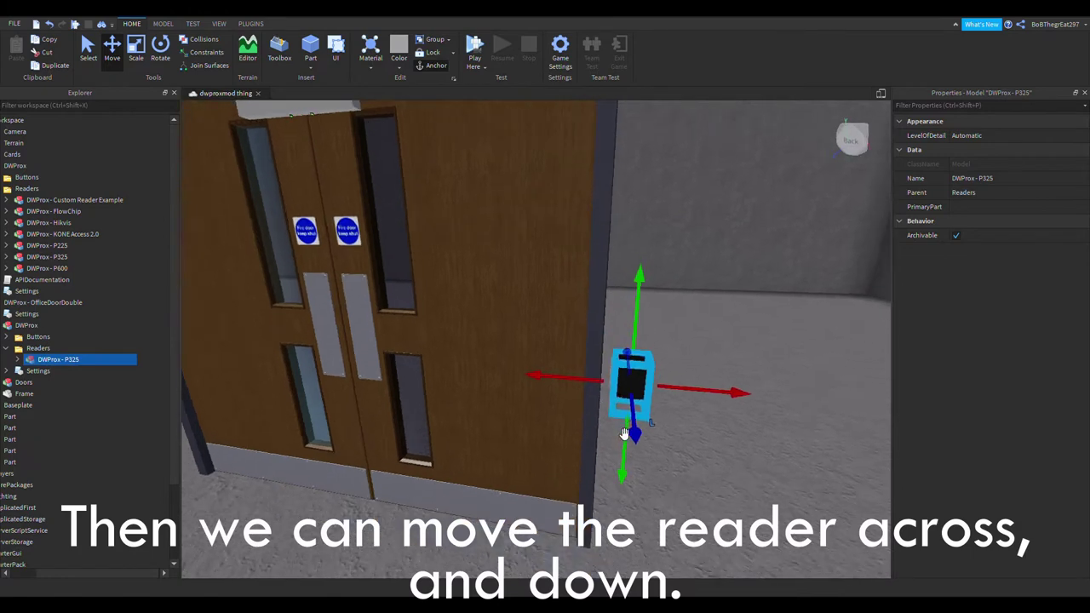
{"action": "left_click", "coordinate": [615, 408]}
{"action": "right_click_drag", "start_coordinate": [616, 408], "coordinate": [616, 410]}
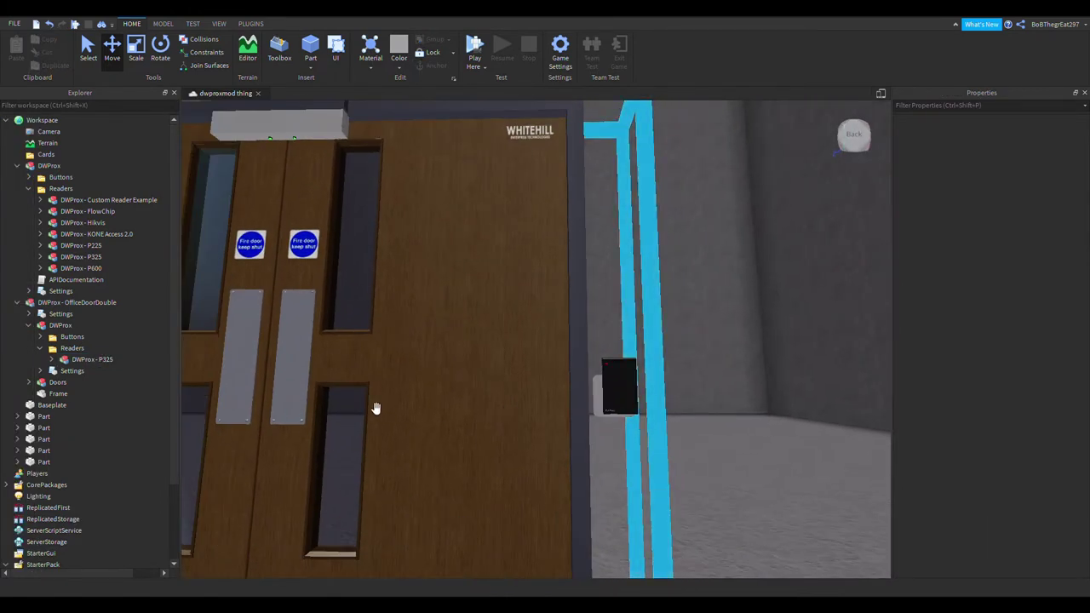
Step: Open the Settings script in the office door's DWProx model and set OpenTime to 6
{"action": "left_click", "coordinate": [41, 348]}
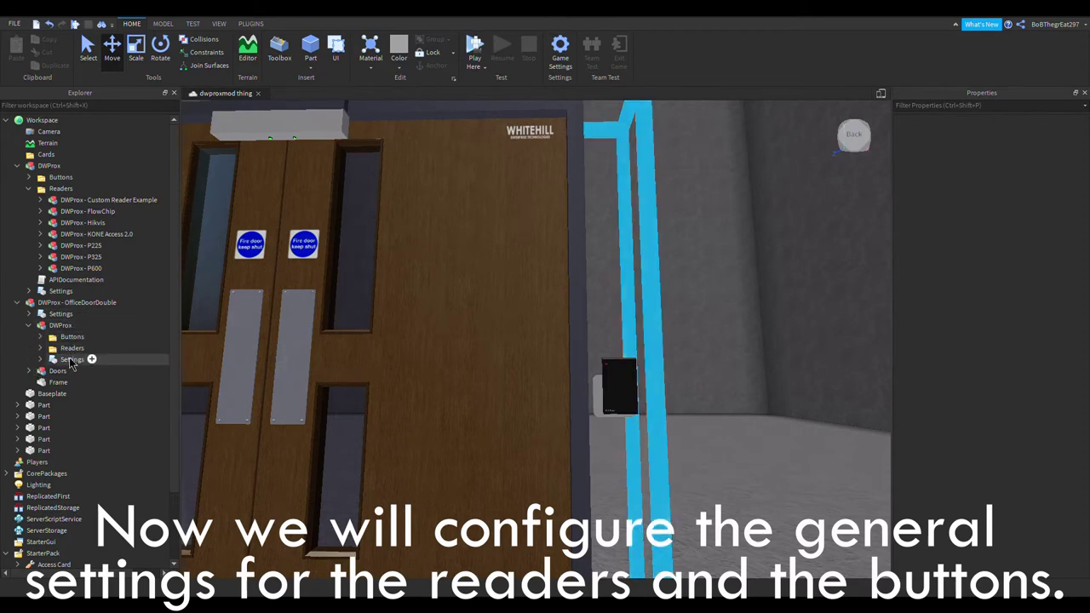
{"action": "double_click", "coordinate": [71, 360]}
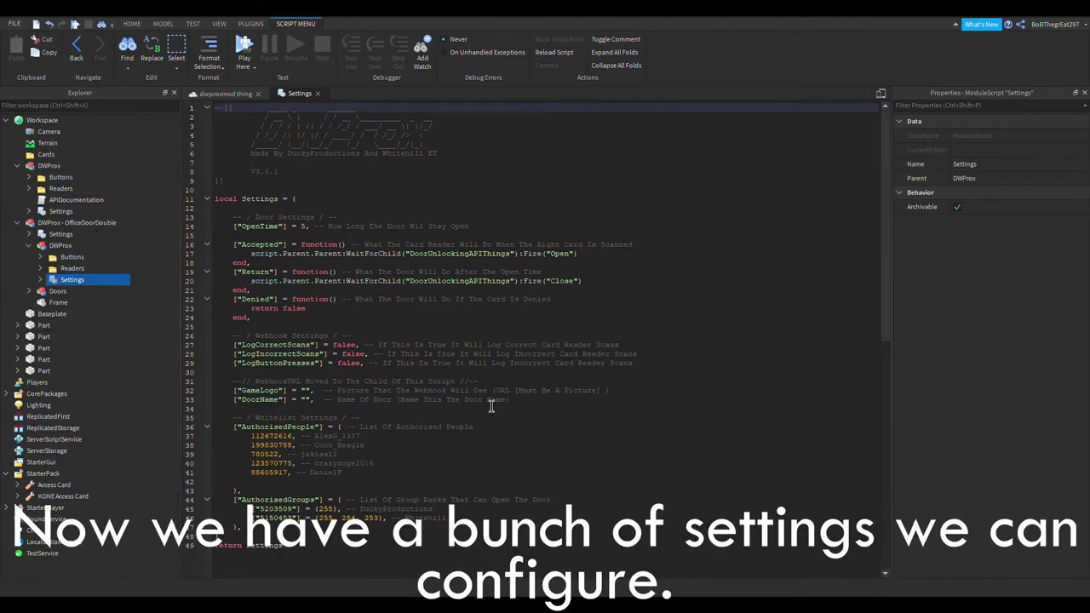
{"action": "triple_click", "coordinate": [248, 228]}
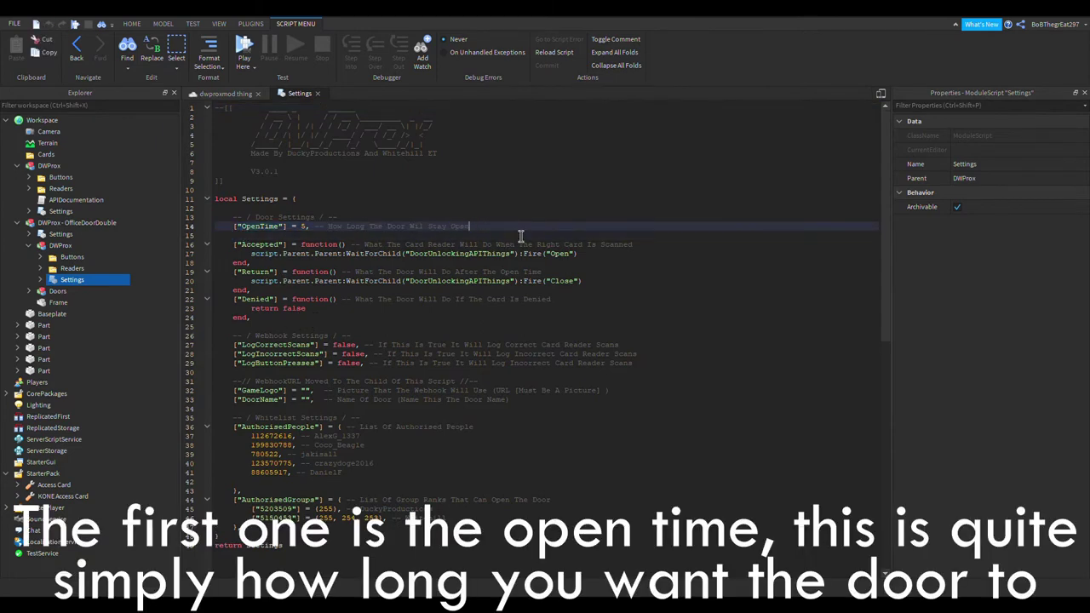
{"action": "key", "text": "ctrl+shift+Left"}
{"action": "left_click", "coordinate": [306, 227]}
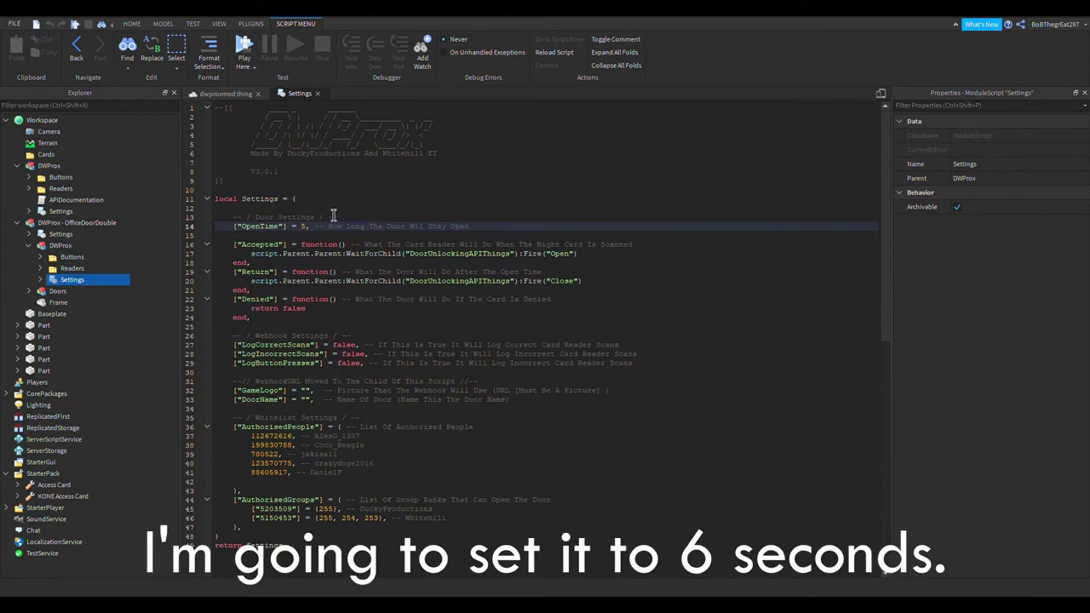
{"action": "key", "text": "BackSpace"}
{"action": "type", "text": "6"}
Step: Review the Accepted, Denied and Return functions in the door settings section of the script
{"action": "left_click", "coordinate": [234, 246]}
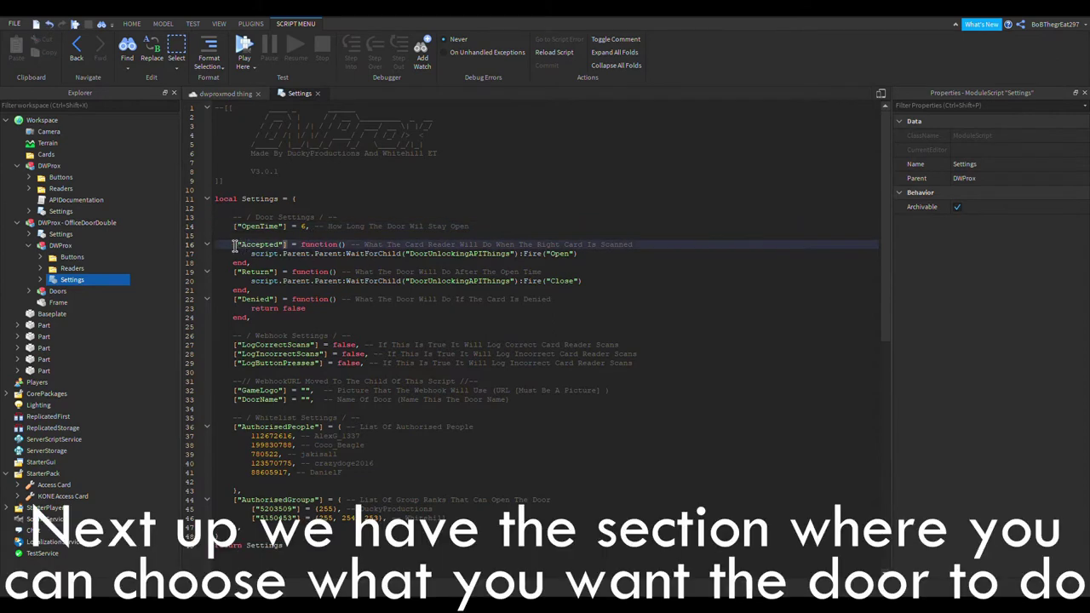
{"action": "left_click_drag", "start_coordinate": [240, 251], "coordinate": [217, 246]}
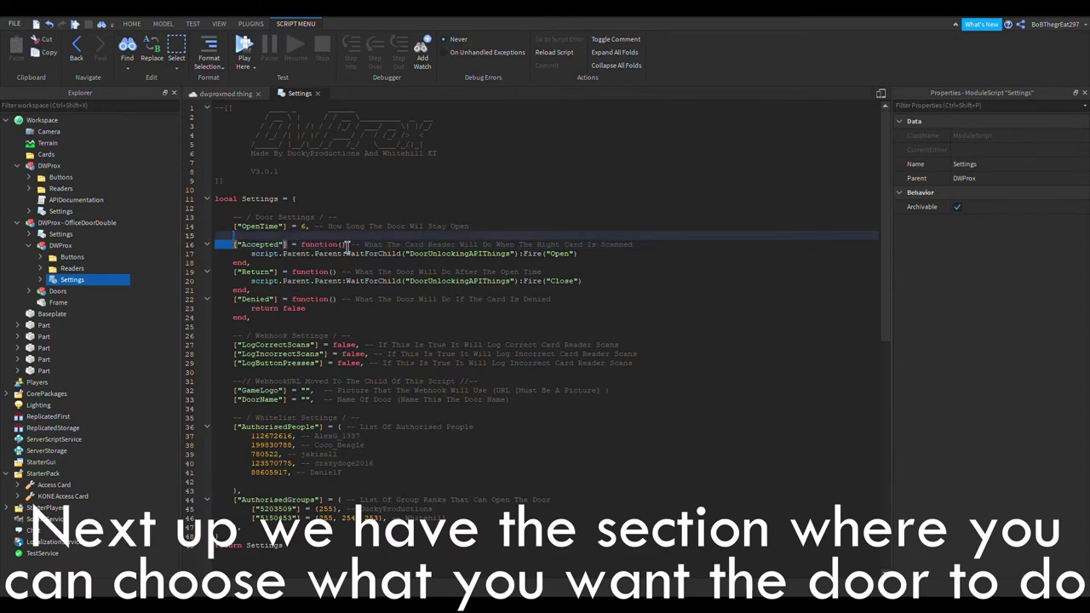
{"action": "left_click_drag", "start_coordinate": [647, 249], "coordinate": [667, 250]}
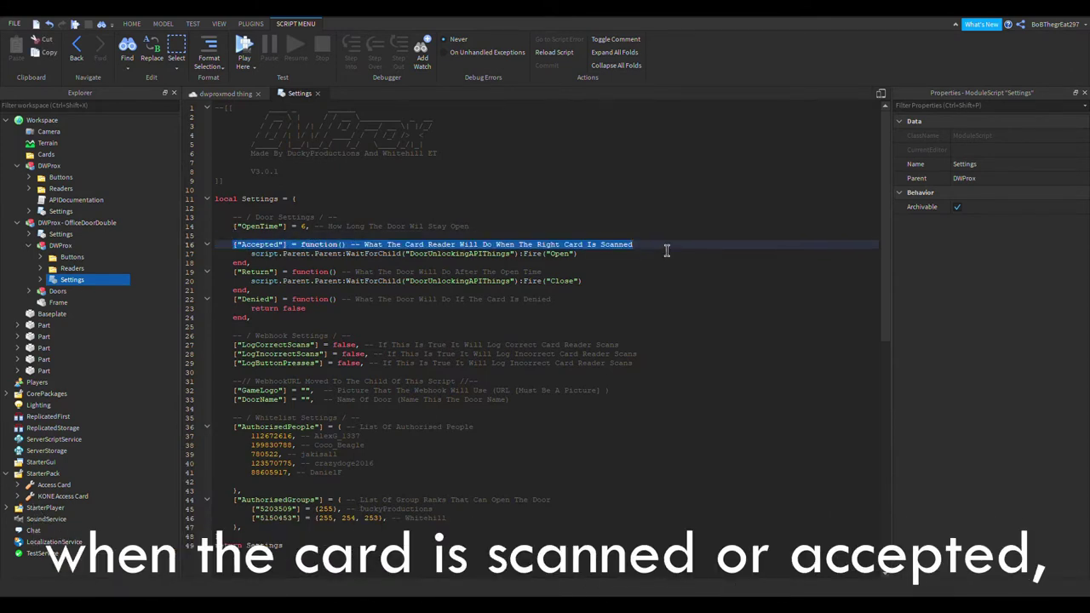
{"action": "left_click", "coordinate": [667, 248]}
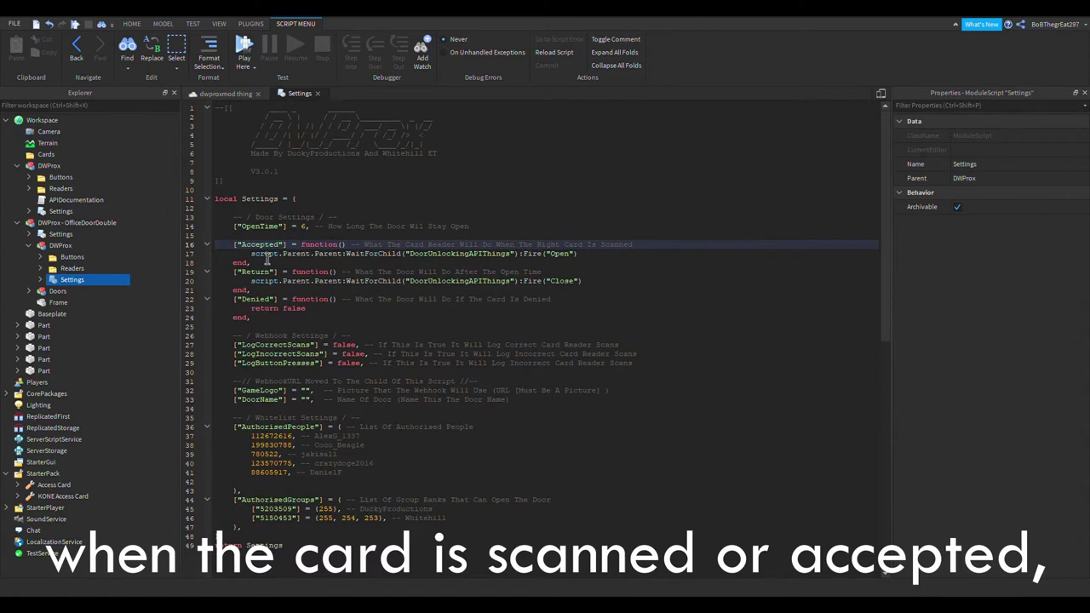
{"action": "left_click_drag", "start_coordinate": [232, 302], "coordinate": [594, 305]}
{"action": "left_click", "coordinate": [593, 305]}
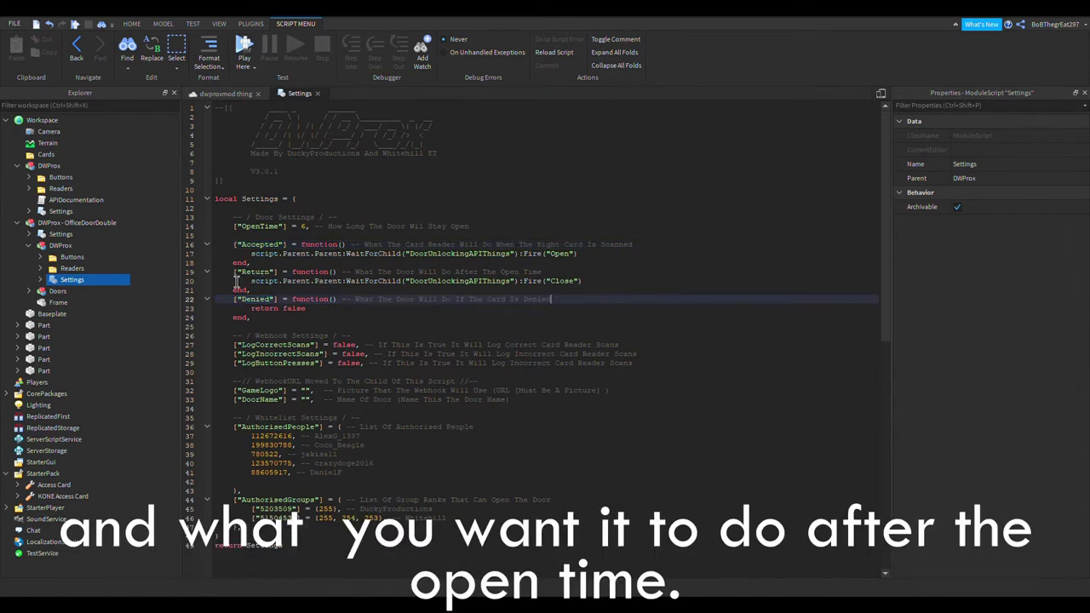
{"action": "left_click_drag", "start_coordinate": [235, 276], "coordinate": [602, 275]}
{"action": "left_click", "coordinate": [602, 275]}
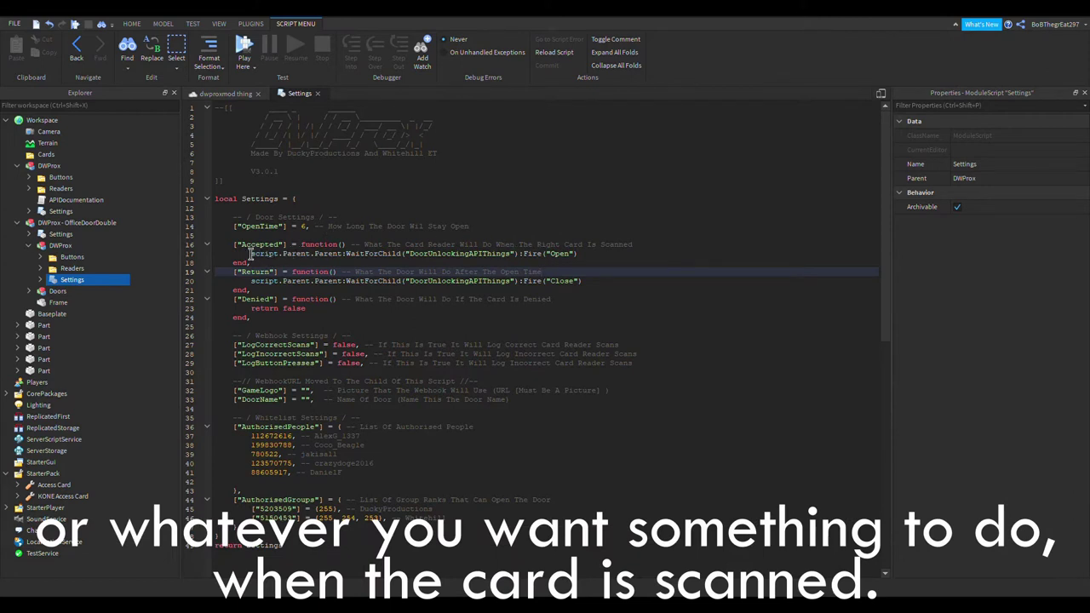
{"action": "key", "text": "Up"}
{"action": "key", "text": "Up"}
Step: Review the webhook settings for logging correct scans, incorrect scans and button presses
{"action": "scroll", "coordinate": [327, 300], "scroll_direction": "down", "scroll_amount": 1}
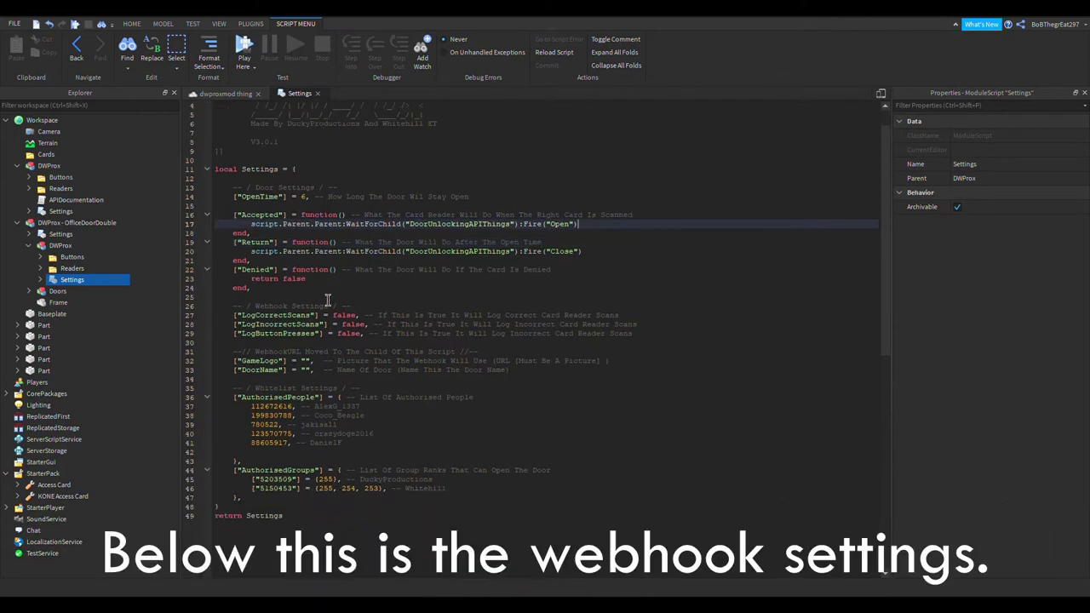
{"action": "left_click", "coordinate": [248, 293]}
{"action": "left_click_drag", "start_coordinate": [249, 307], "coordinate": [310, 308]}
{"action": "left_click", "coordinate": [347, 308]}
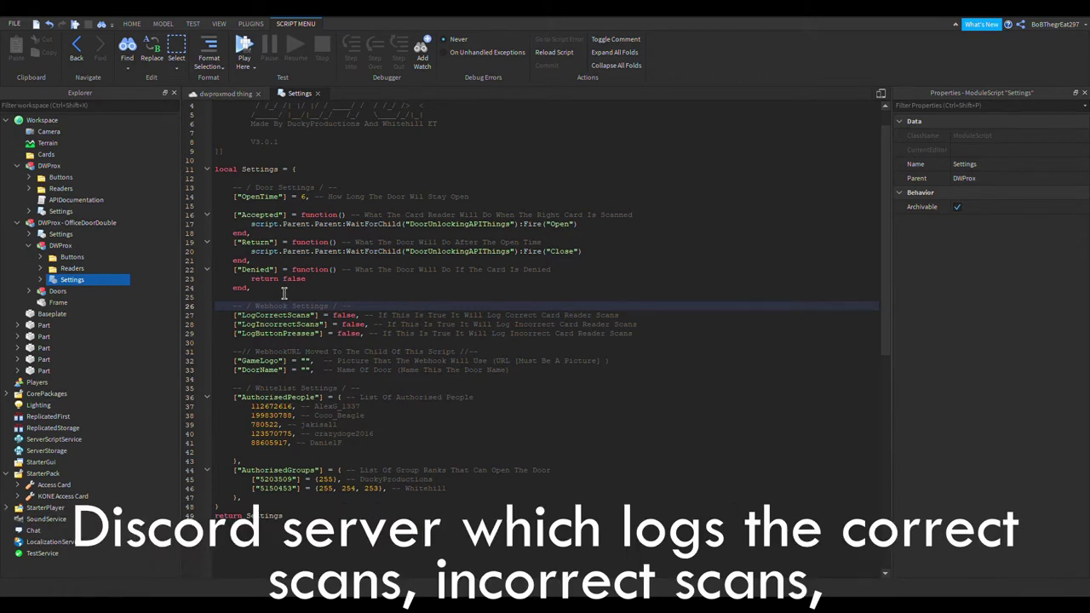
{"action": "left_click_drag", "start_coordinate": [235, 315], "coordinate": [327, 326]}
{"action": "left_click_drag", "start_coordinate": [235, 325], "coordinate": [327, 324]}
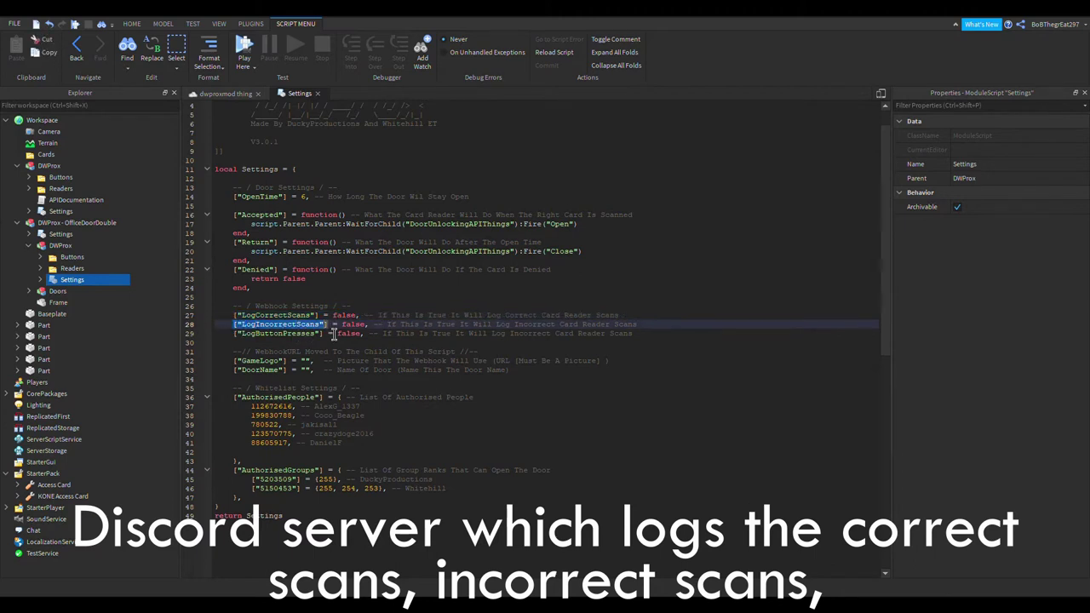
{"action": "left_click_drag", "start_coordinate": [235, 333], "coordinate": [351, 333]}
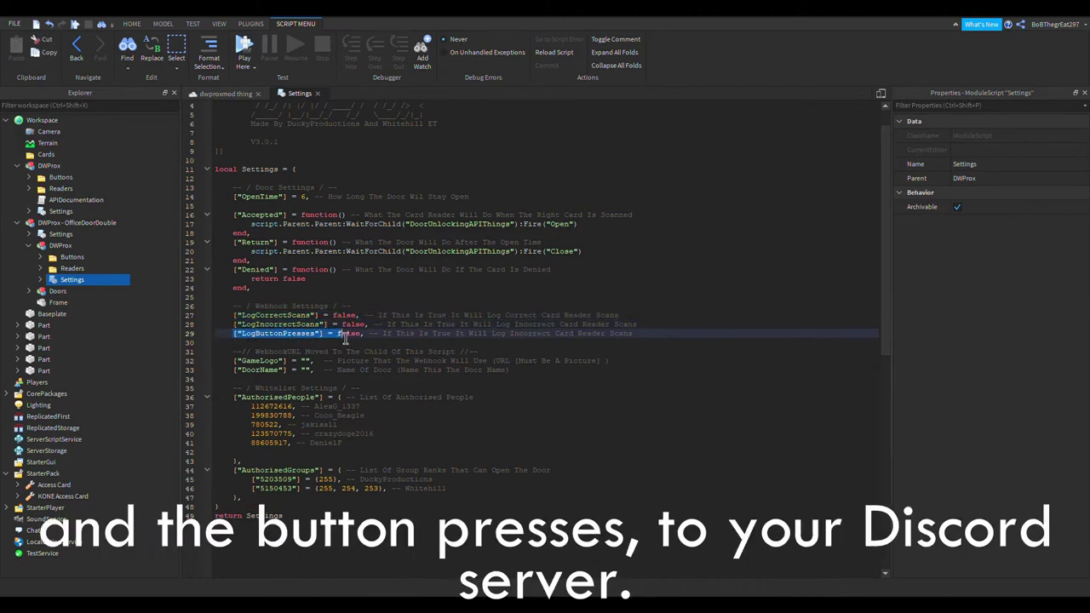
{"action": "left_click", "coordinate": [357, 333]}
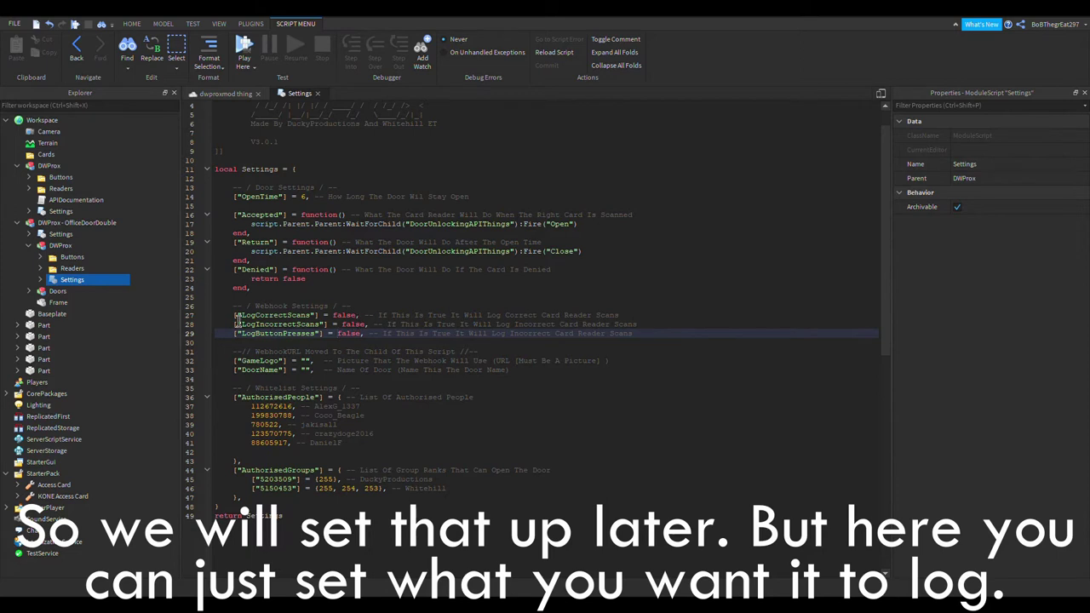
Step: Set LogCorrectScans, LogIncorrectScans and LogButtonPresses to true in the script's webhook settings
{"action": "left_click_drag", "start_coordinate": [236, 315], "coordinate": [334, 316]}
{"action": "double_click", "coordinate": [346, 316]}
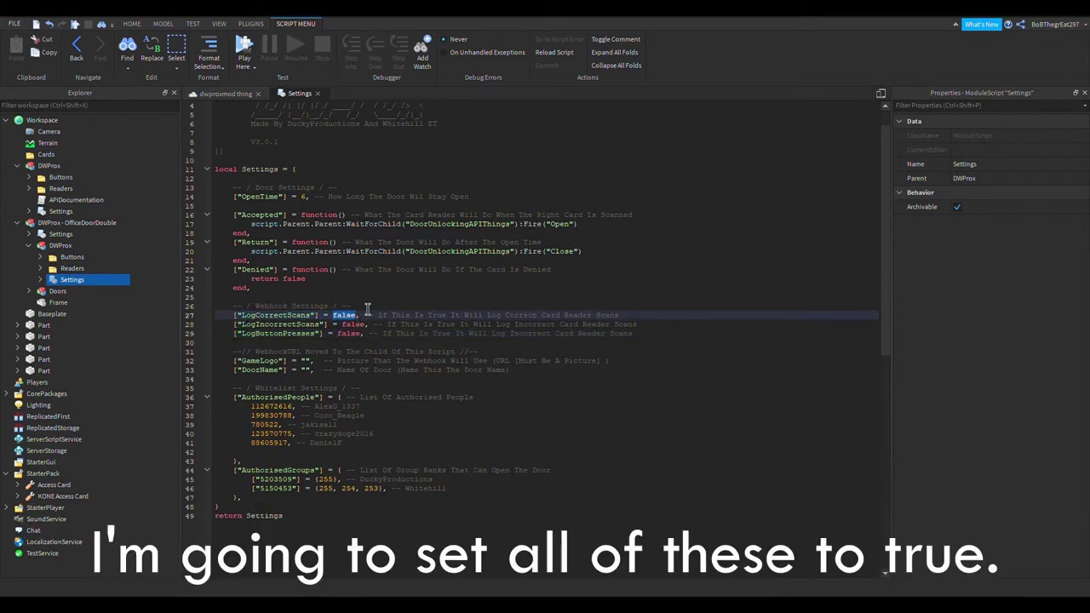
{"action": "type", "text": "true"}
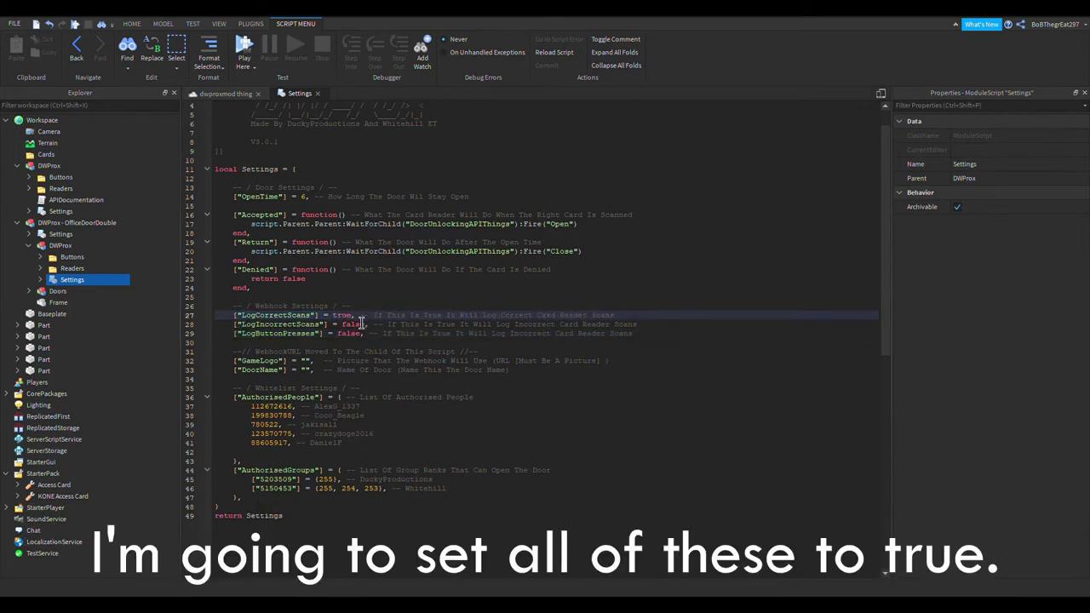
{"action": "double_click", "coordinate": [353, 325]}
{"action": "type", "text": "true"}
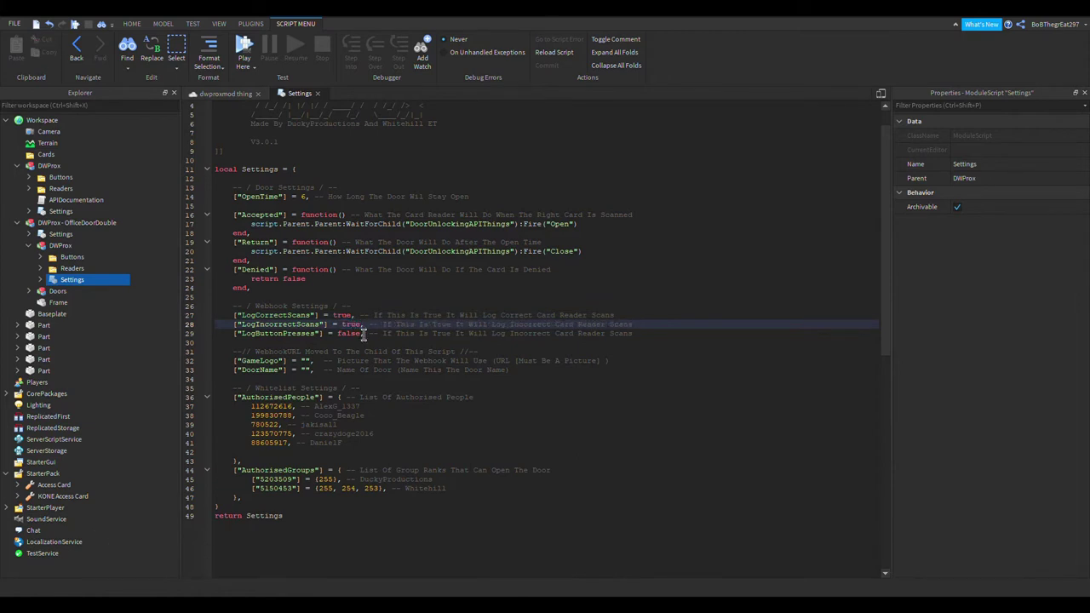
{"action": "scroll", "coordinate": [362, 341], "scroll_direction": "up", "scroll_amount": 1}
{"action": "left_click", "coordinate": [355, 365]}
{"action": "double_click", "coordinate": [351, 363]}
{"action": "type", "text": "true"}
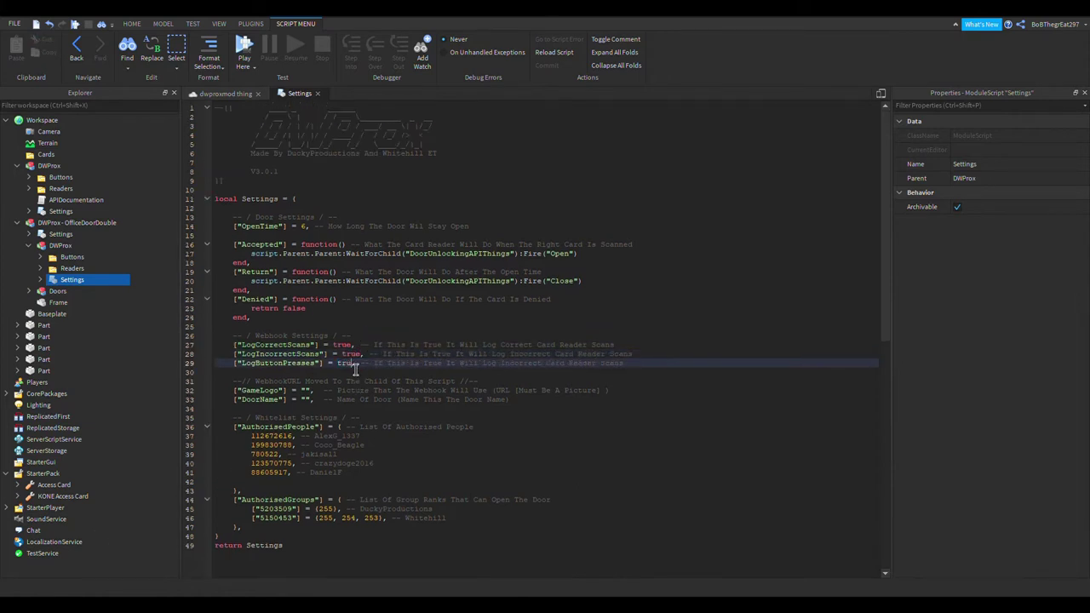
{"action": "left_click", "coordinate": [442, 345]}
{"action": "scroll", "coordinate": [408, 350], "scroll_direction": "down", "scroll_amount": 1}
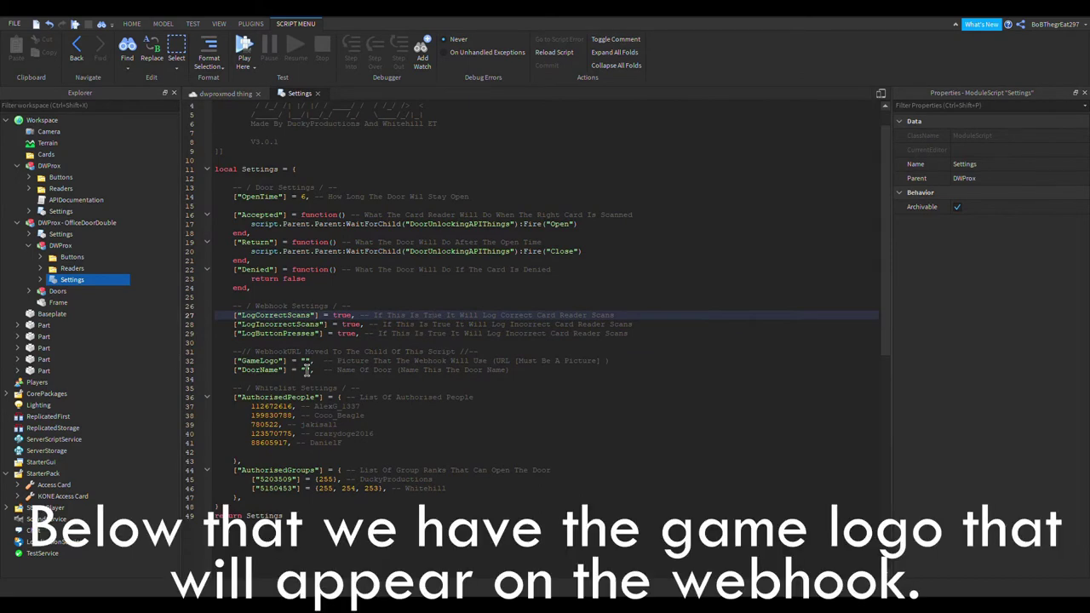
Step: Set DoorName to "Testing" in the webhook settings, leaving GameLogo empty
{"action": "left_click", "coordinate": [314, 362]}
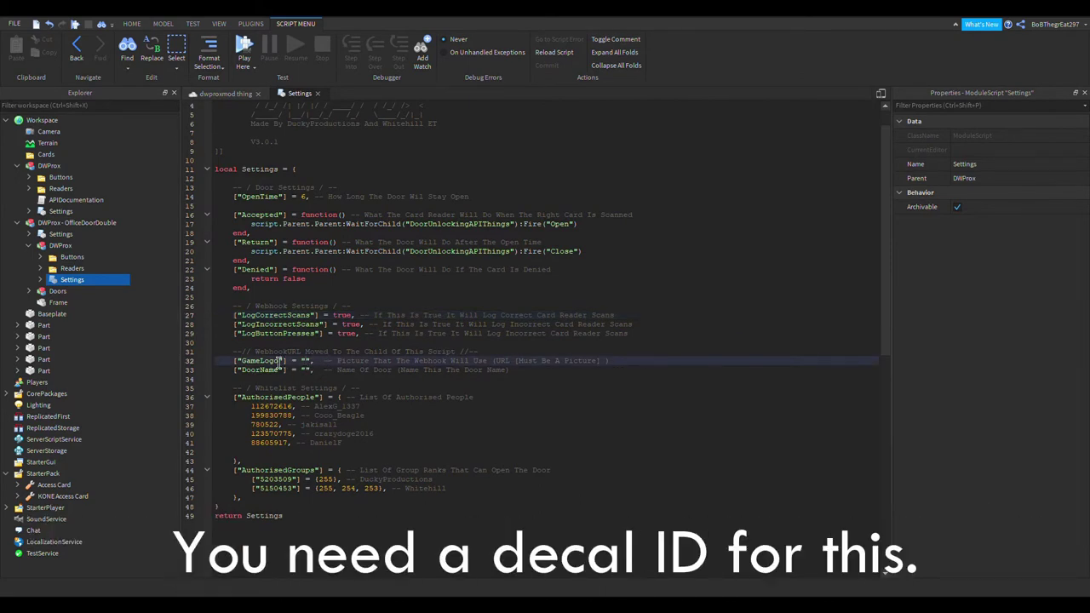
{"action": "left_click", "coordinate": [312, 373]}
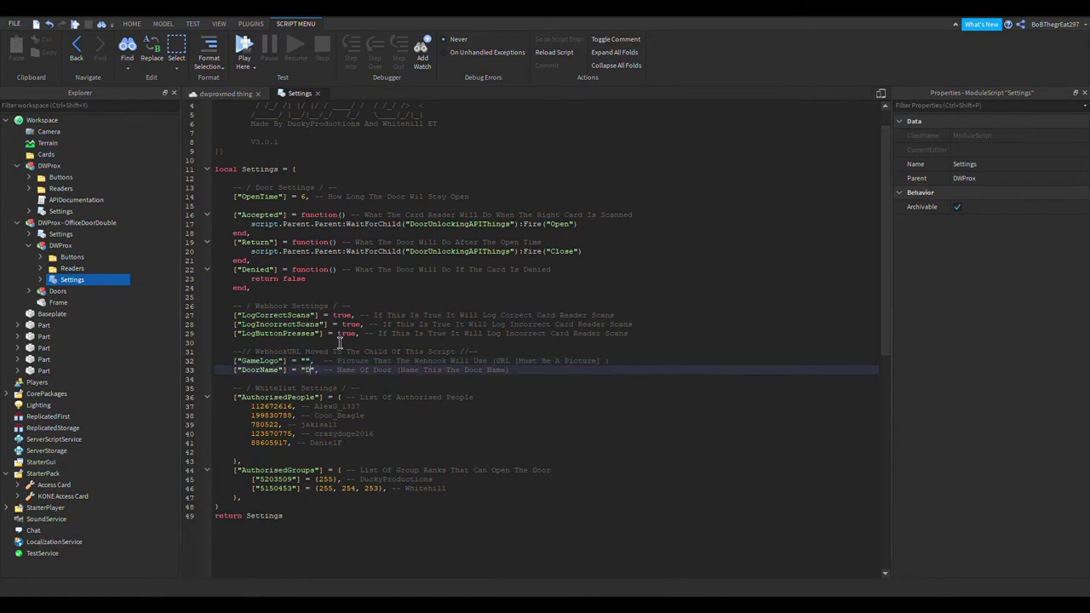
{"action": "type", "text": "Testing"}
{"action": "left_click", "coordinate": [391, 324]}
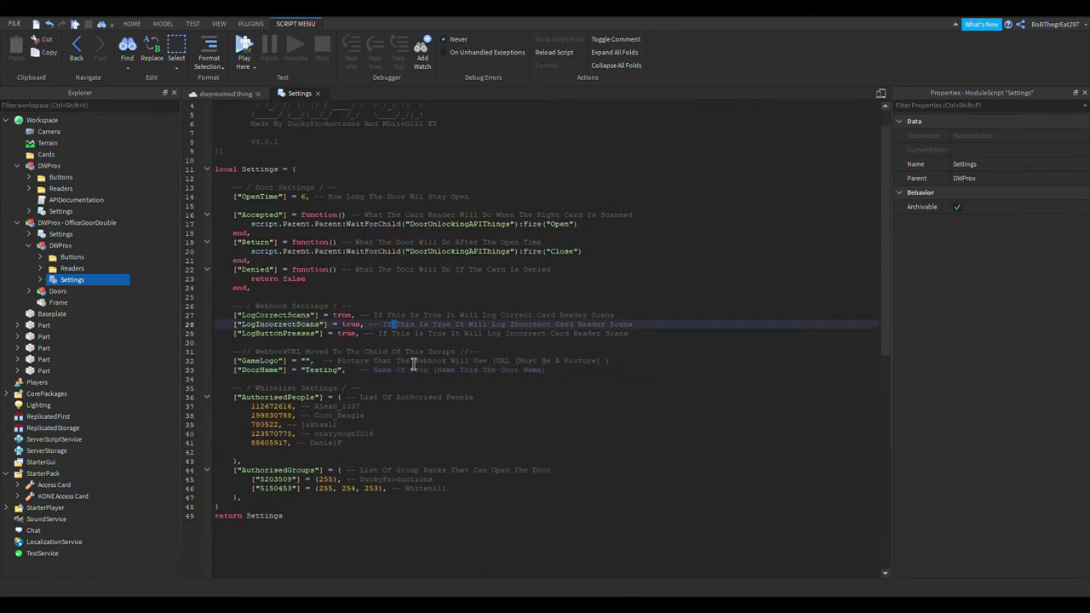
Step: Copy the user ID from the Roblox profile's URL in the browser and add it as a new entry at the end of AuthorisedPeople
{"action": "scroll", "coordinate": [405, 353], "scroll_direction": "down", "scroll_amount": 3}
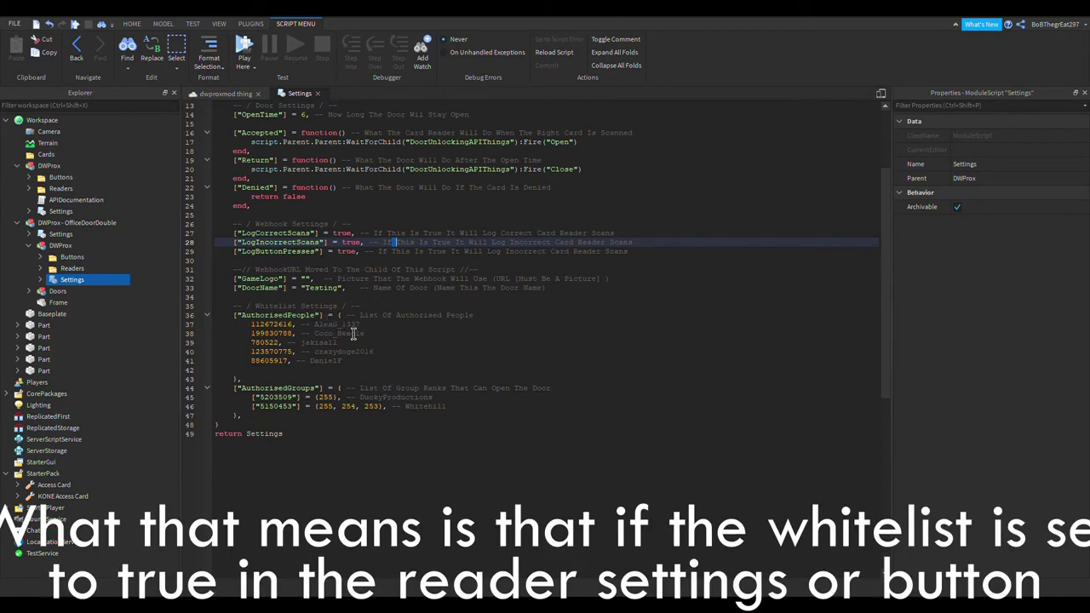
{"action": "left_click_drag", "start_coordinate": [87, 280], "coordinate": [76, 267]}
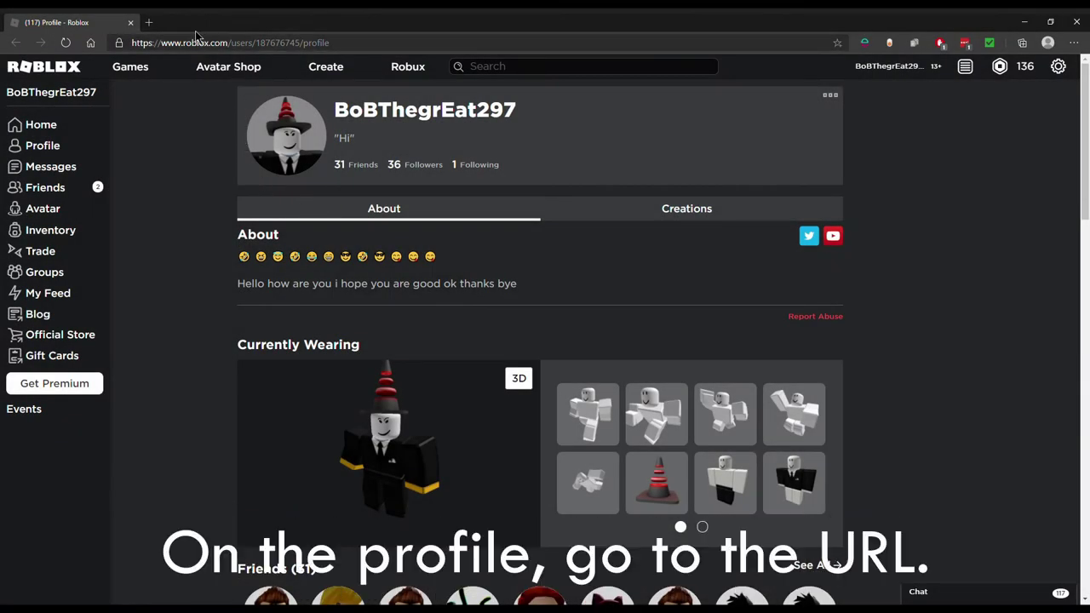
{"action": "double_click", "coordinate": [279, 43]}
{"action": "key", "text": "ctrl+c"}
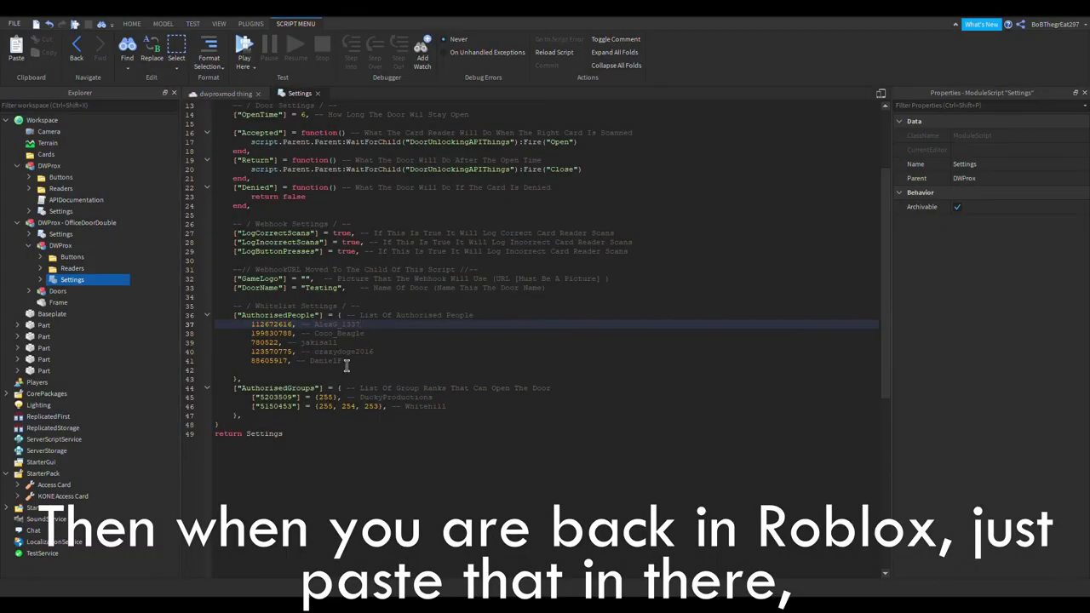
{"action": "left_click", "coordinate": [370, 364]}
{"action": "key", "text": "Return"}
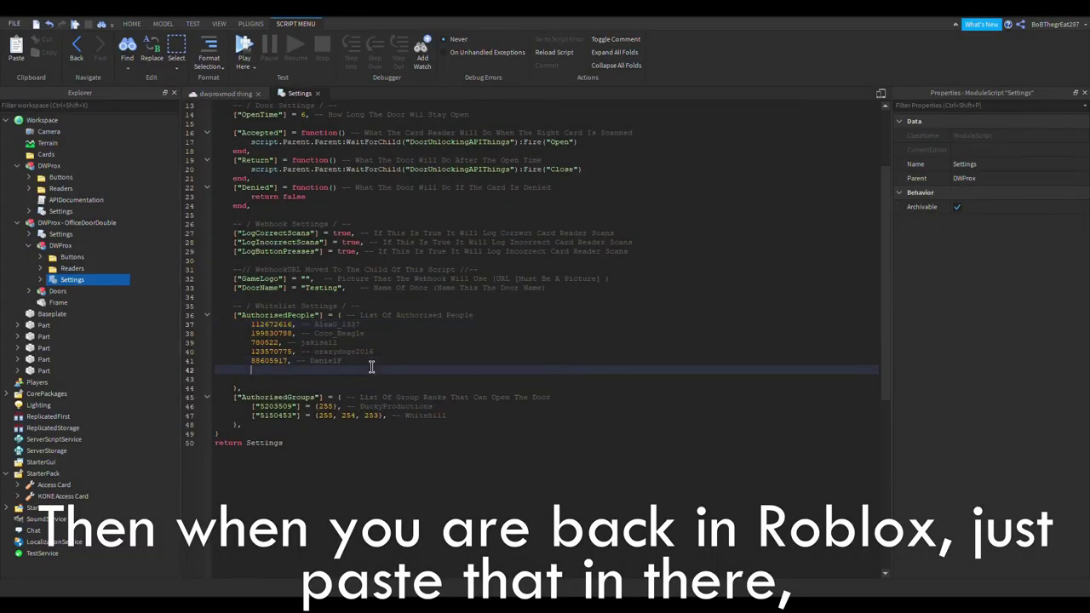
{"action": "key", "text": "ctrl+v"}
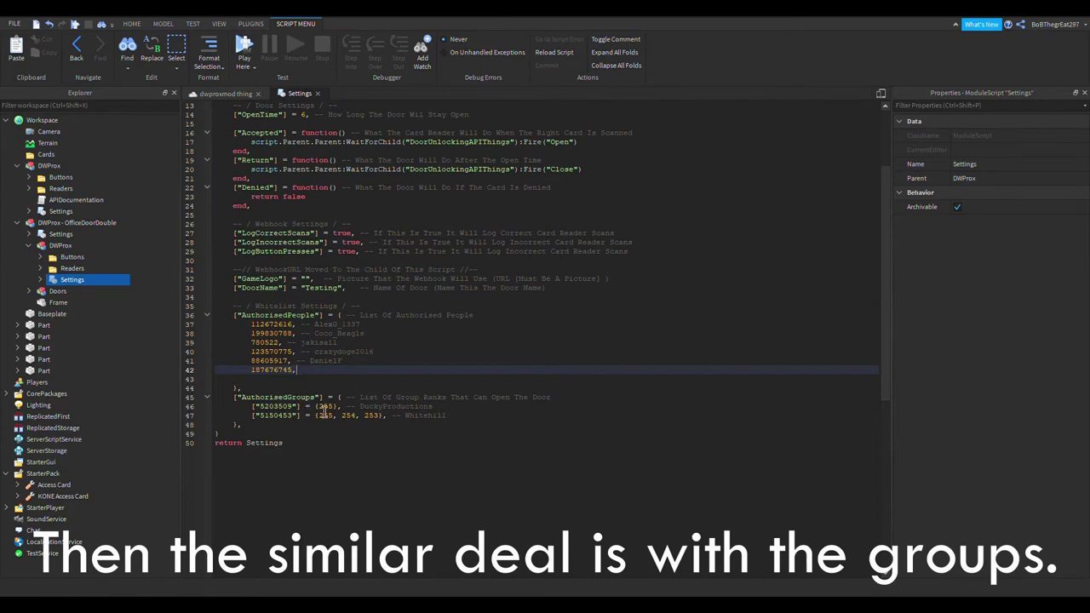
Step: Copy the group ID from the BlueCloud Shopping Centre page's URL and add it as a bracketed, quoted key under AuthorisedGroups
{"action": "left_click", "coordinate": [466, 419]}
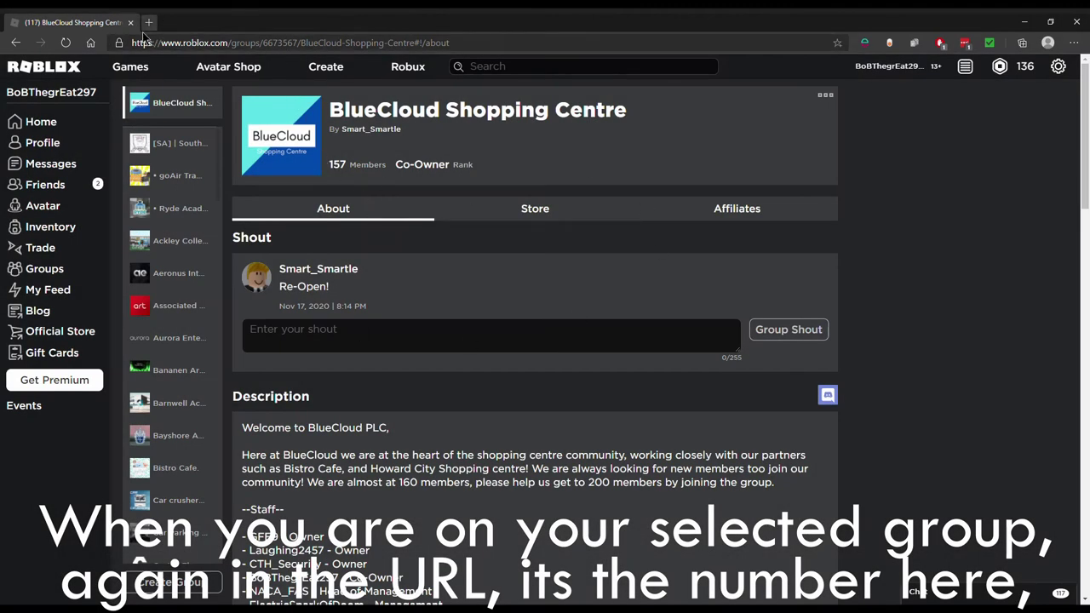
{"action": "double_click", "coordinate": [287, 47]}
{"action": "key", "text": "ctrl+c"}
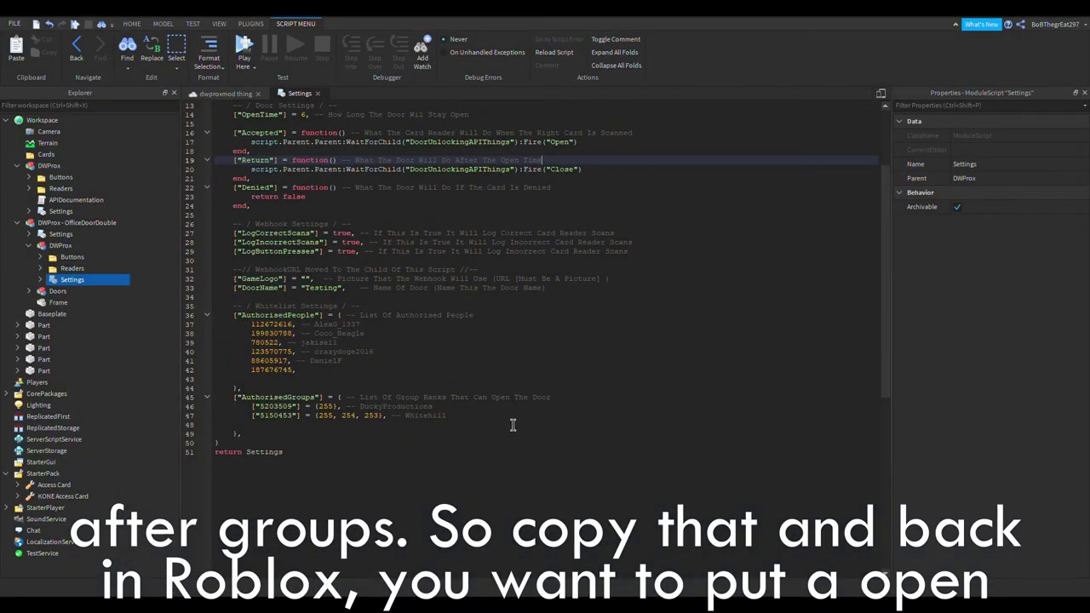
{"action": "left_click", "coordinate": [511, 423]}
{"action": "key", "text": "Return"}
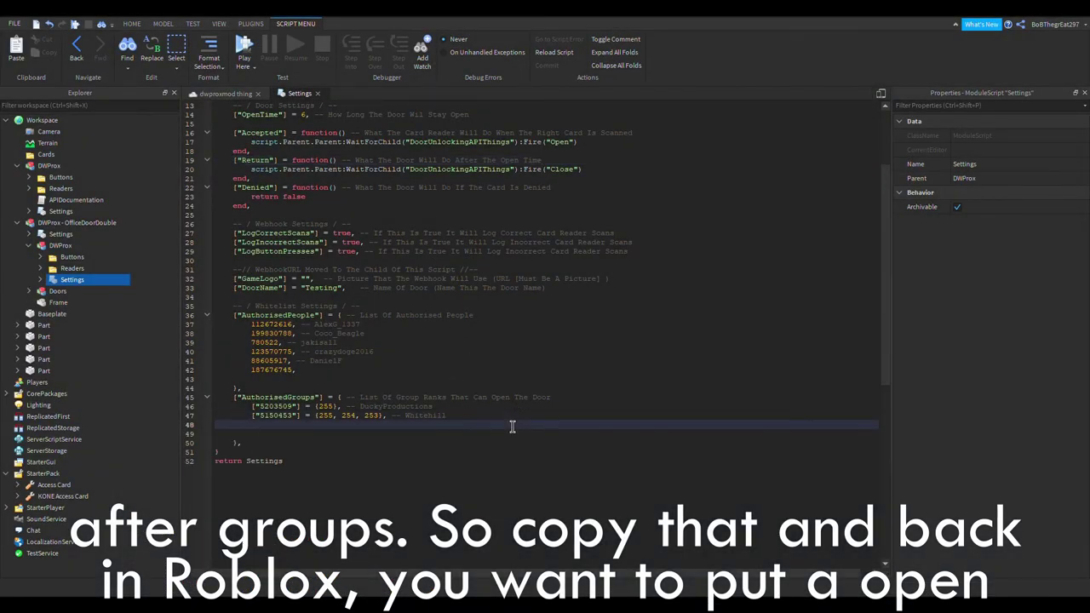
{"action": "type", "text": "["}
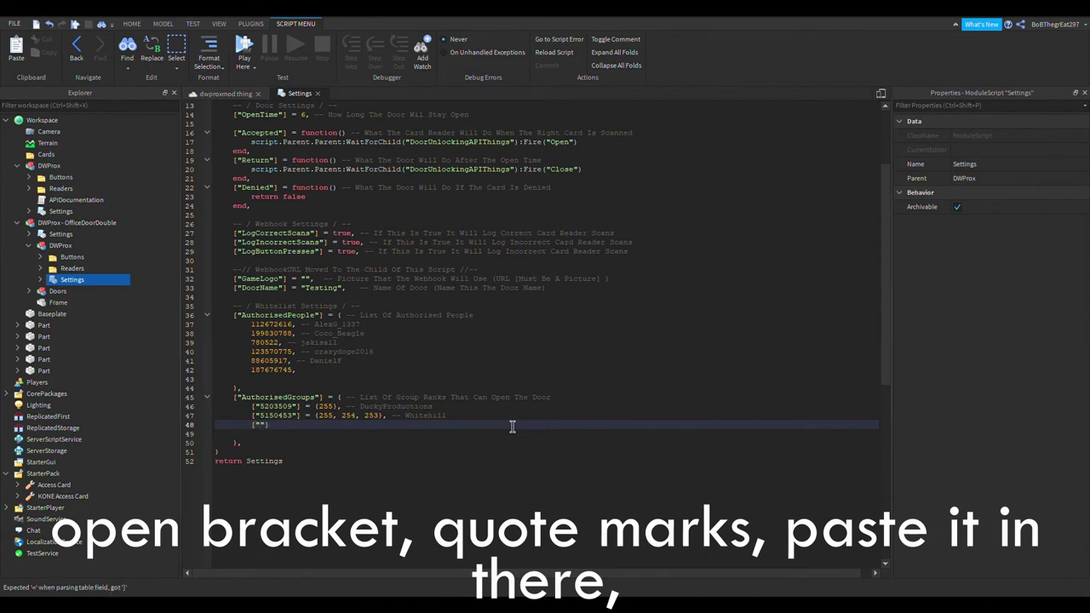
{"action": "key", "text": "ctrl+v"}
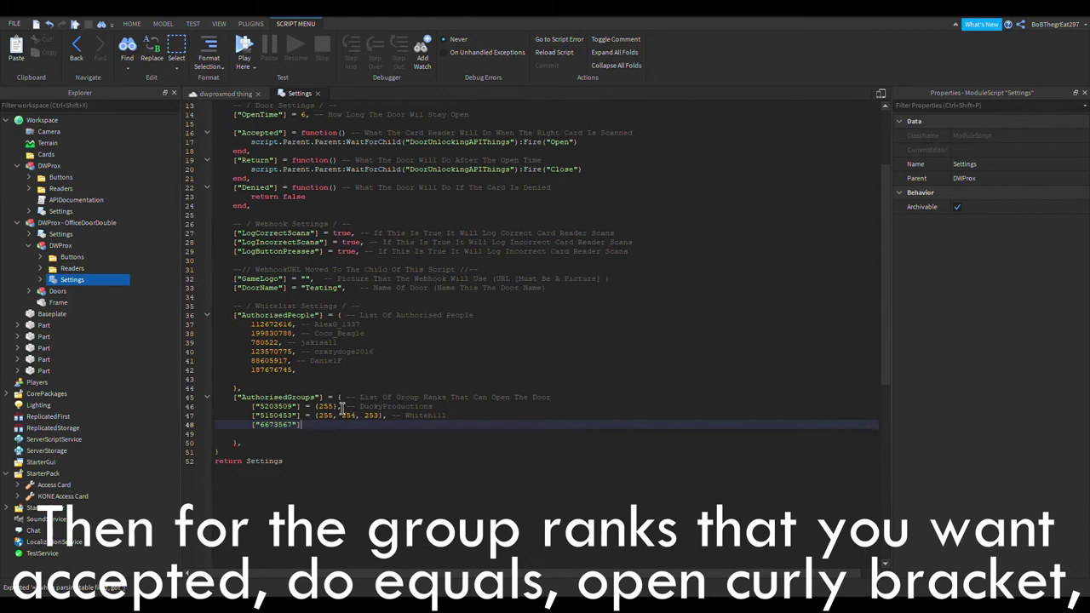
Step: Check the Co-Owner role's rank in the BlueCloud Shopping Centre group configuration and assign ranks {254, 253} to the new AuthorisedGroups entry
{"action": "type", "text": "= {"}
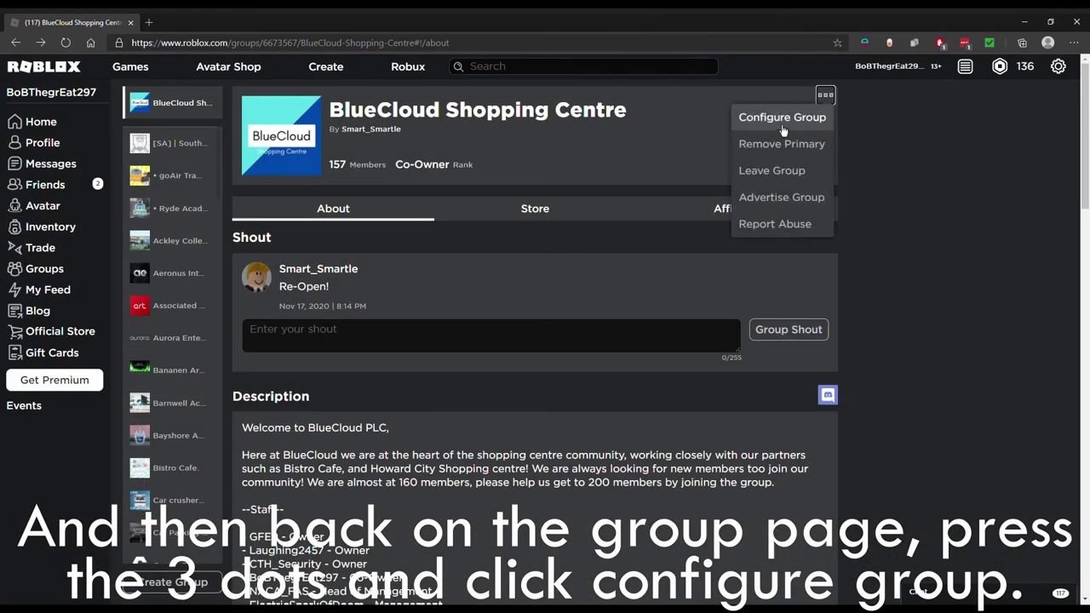
{"action": "left_click", "coordinate": [773, 127]}
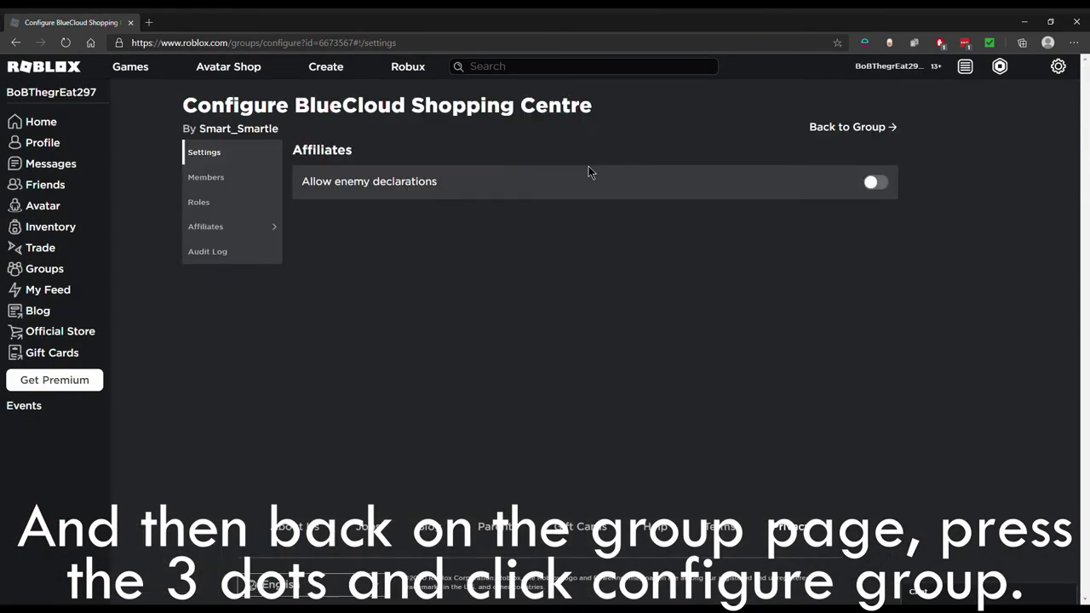
{"action": "left_click", "coordinate": [203, 204]}
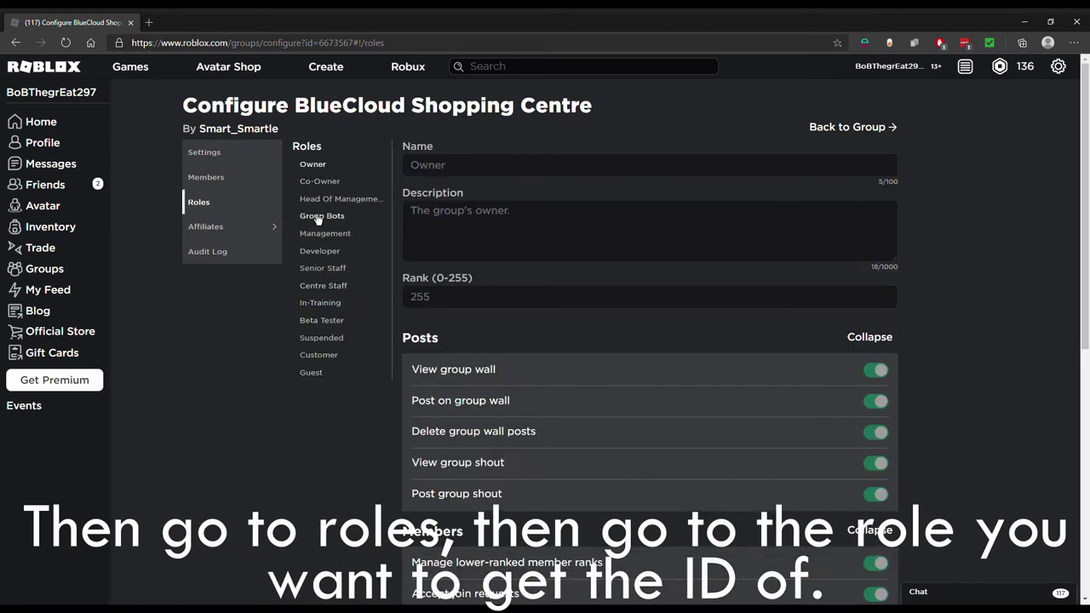
{"action": "left_click", "coordinate": [321, 183]}
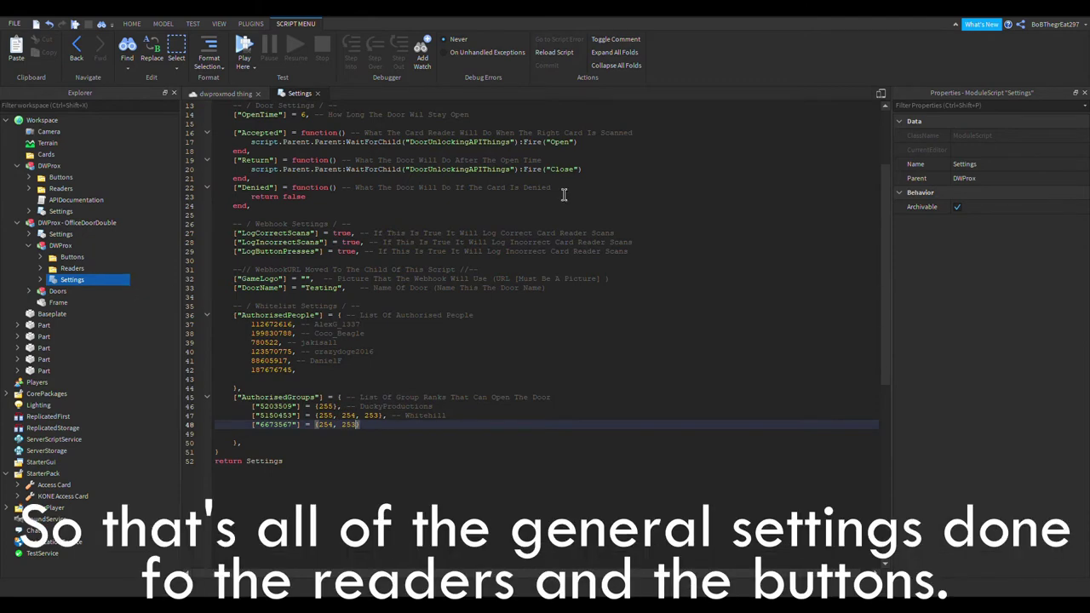
Step: Close the door's Settings script and return to the 3D view of the office door
{"action": "scroll", "coordinate": [552, 213], "scroll_direction": "up", "scroll_amount": 3}
{"action": "scroll", "coordinate": [479, 249], "scroll_direction": "up", "scroll_amount": 1}
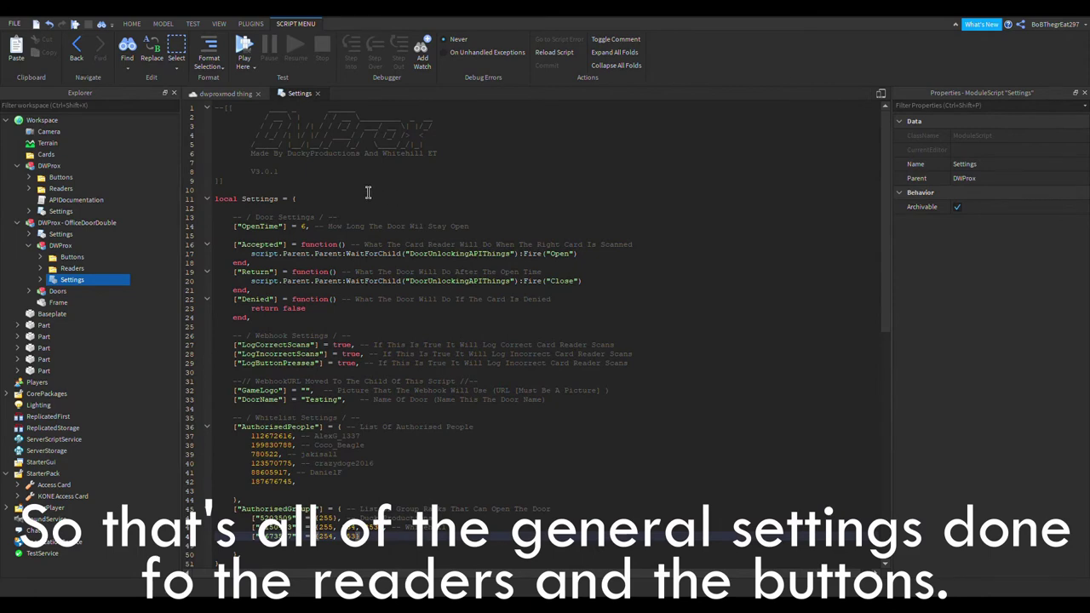
{"action": "left_click", "coordinate": [317, 93]}
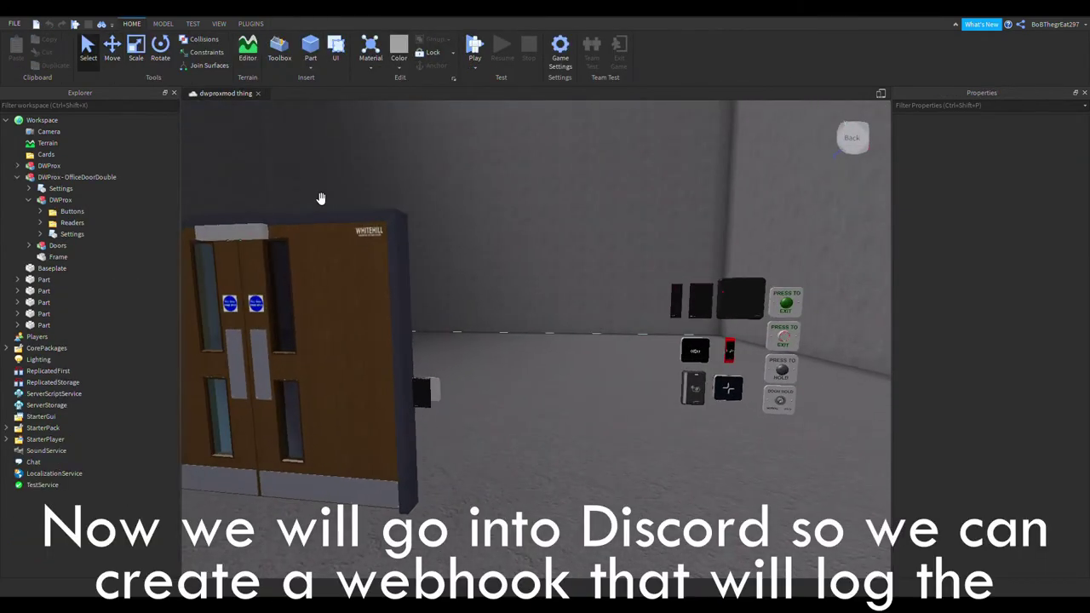
{"action": "key", "text": "s"}
{"action": "right_click_drag", "start_coordinate": [321, 199], "coordinate": [321, 199]}
{"action": "key", "text": "s"}
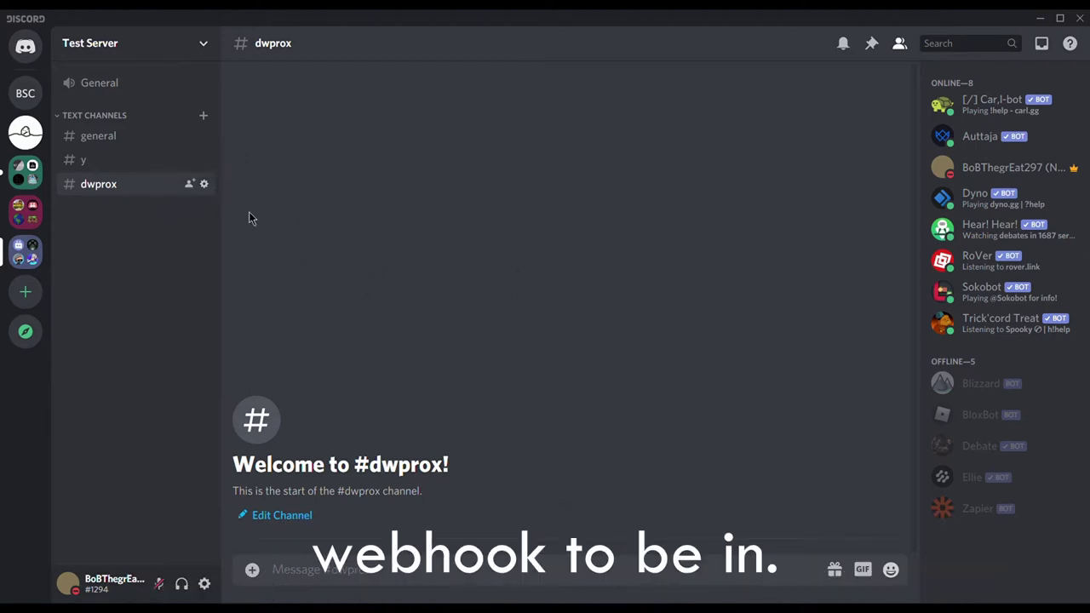
Step: Switch to Discord and create a webhook in the integrations of the Test Server's dwprox channel
{"action": "left_click", "coordinate": [204, 185]}
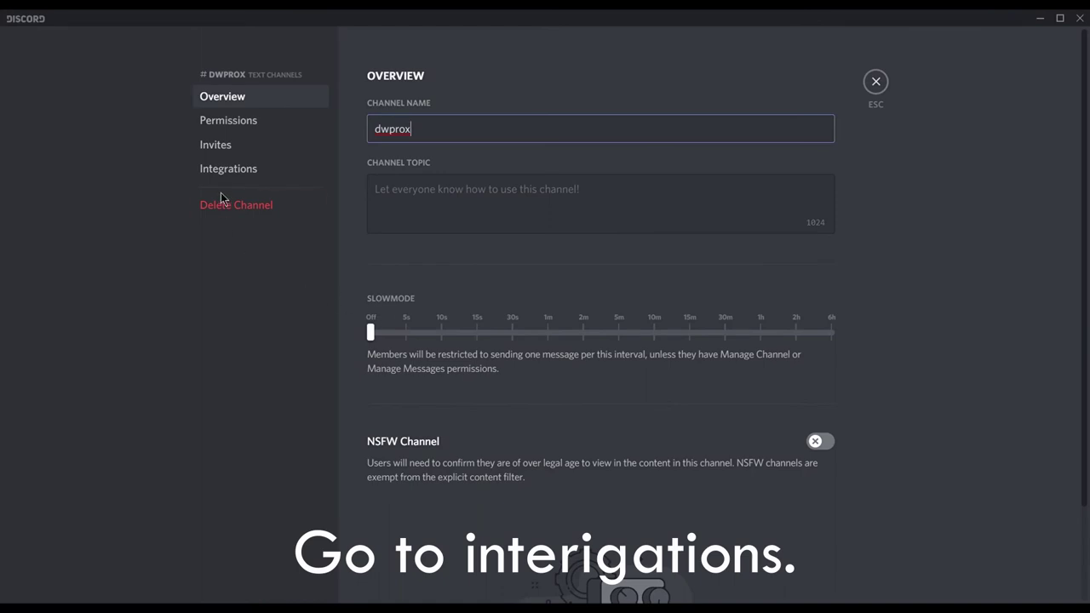
{"action": "left_click", "coordinate": [230, 177]}
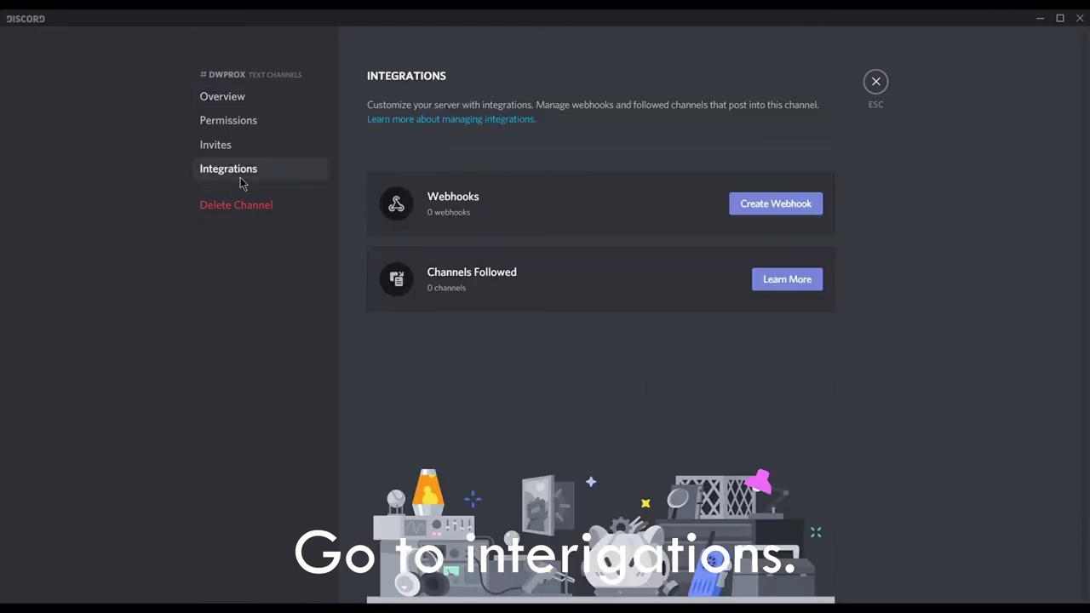
{"action": "left_click", "coordinate": [780, 204]}
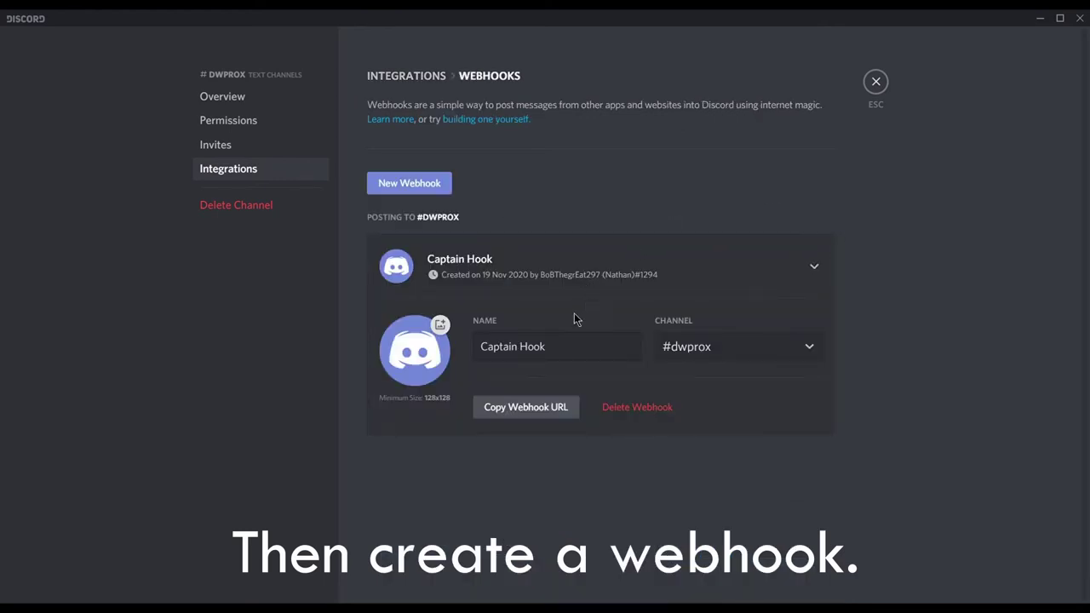
Step: Rename the new webhook to DWProx Video, copy its URL and save the changes
{"action": "left_click_drag", "start_coordinate": [585, 357], "coordinate": [414, 358]}
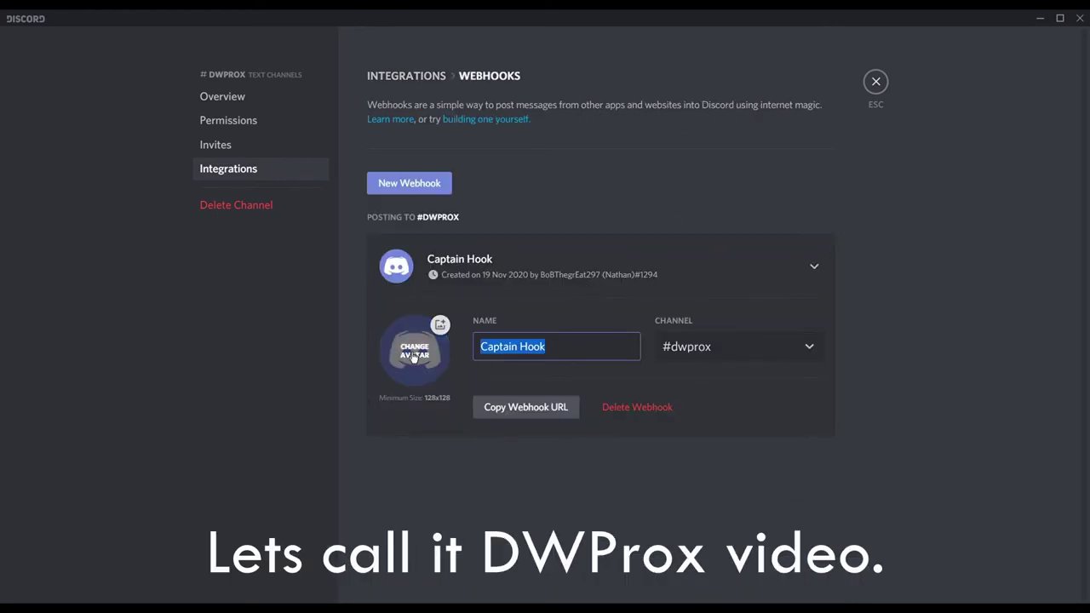
{"action": "type", "text": "DWProx"}
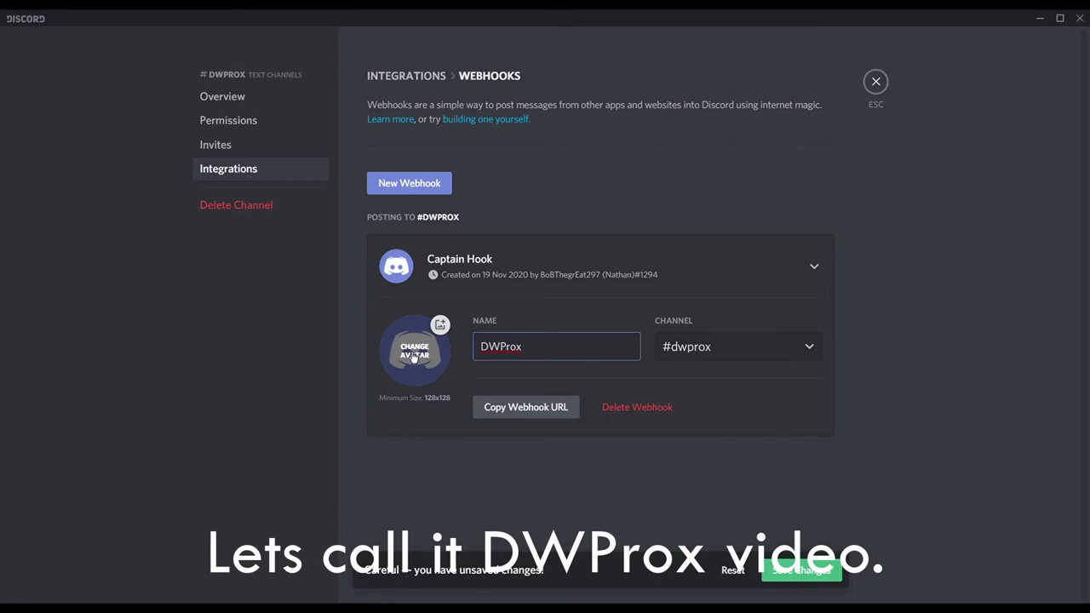
{"action": "type", "text": " Video"}
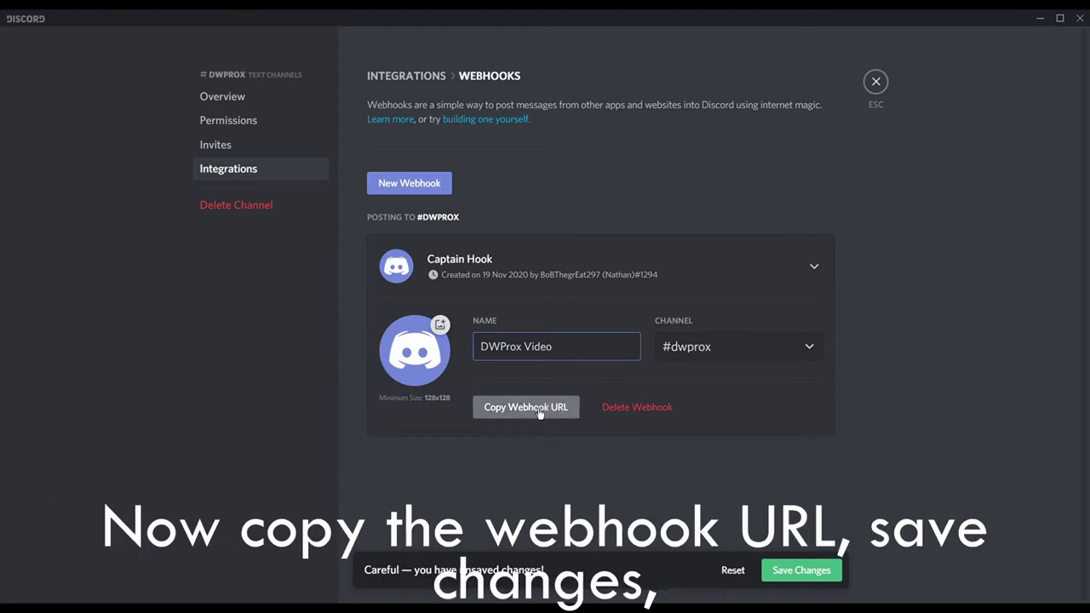
{"action": "left_click", "coordinate": [509, 410]}
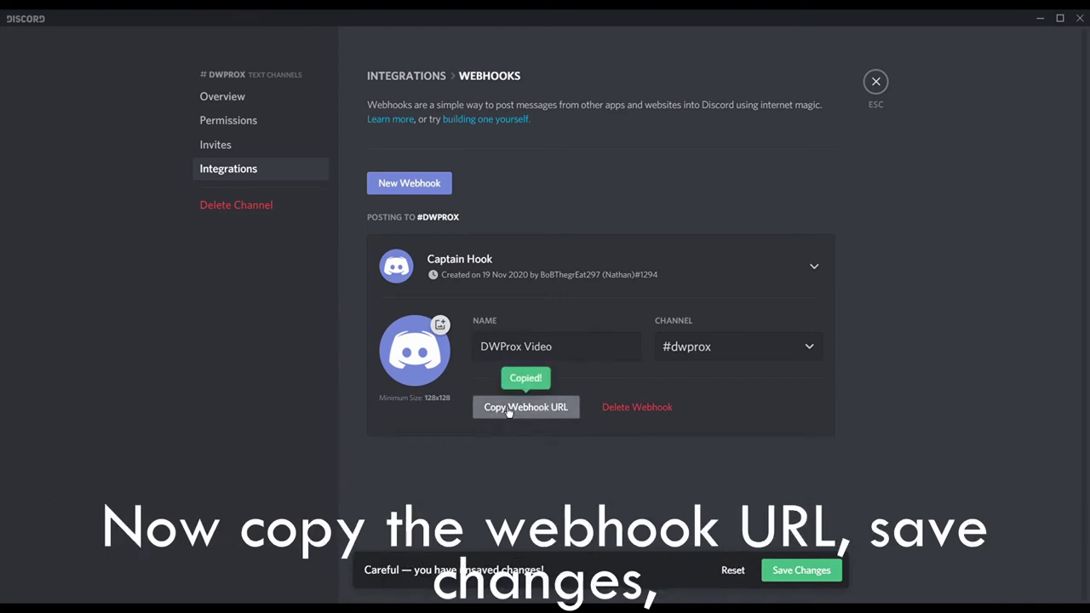
{"action": "left_click", "coordinate": [802, 570]}
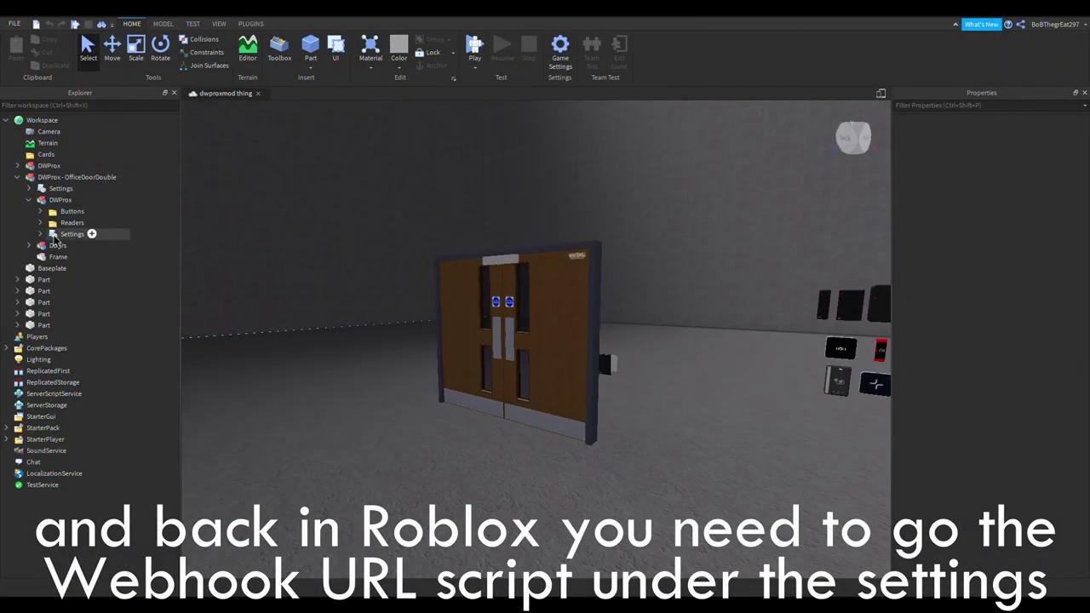
Step: Open the WebhookURL script under the office door's DWProx Settings and paste the webhook URL into the empty Webhook value
{"action": "left_click", "coordinate": [39, 235]}
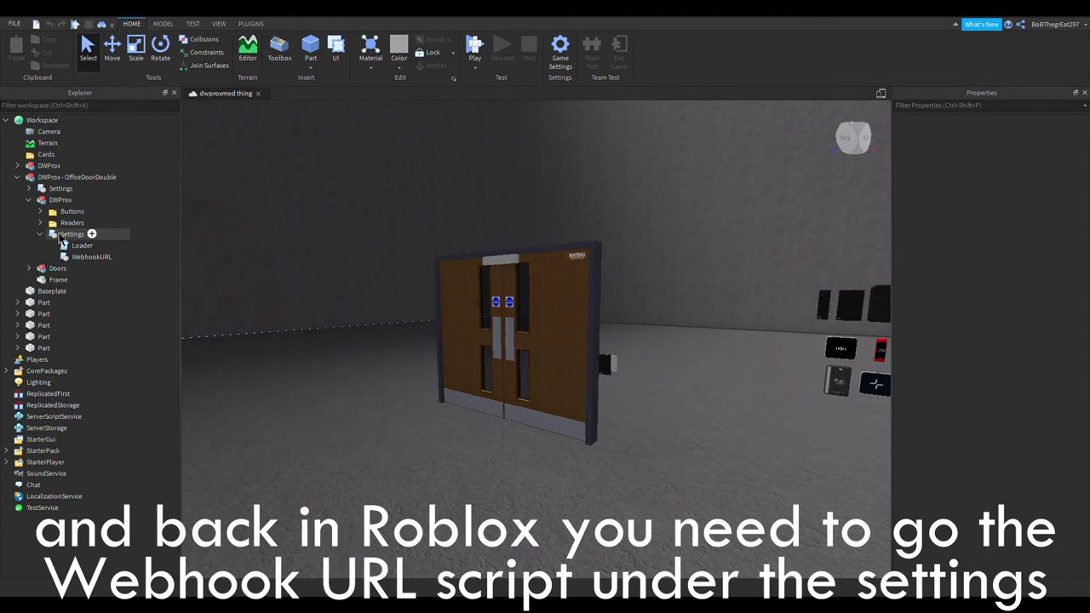
{"action": "left_click", "coordinate": [66, 235]}
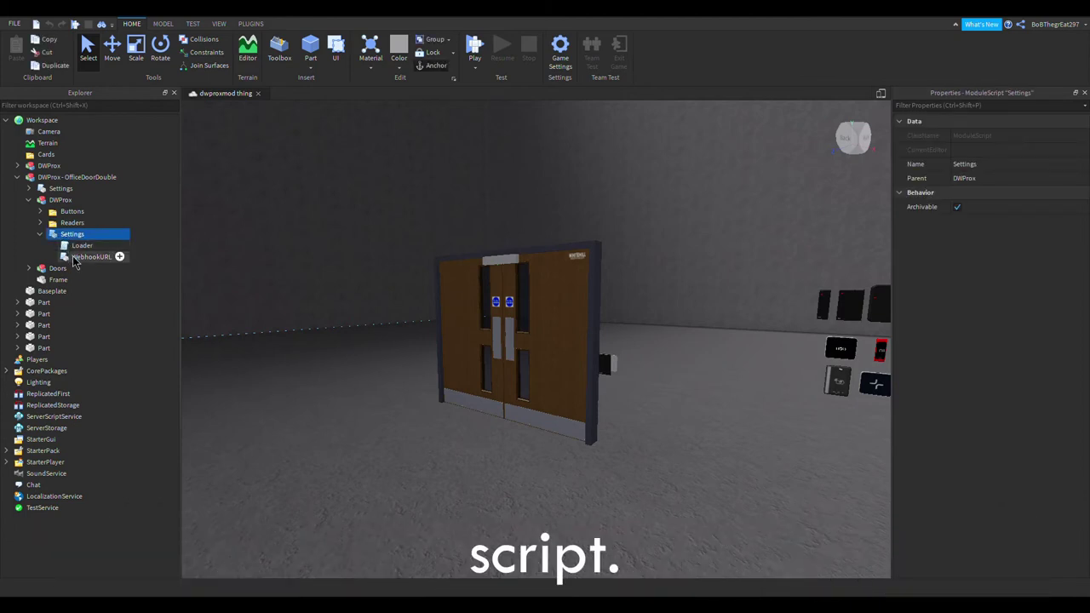
{"action": "double_click", "coordinate": [81, 257]}
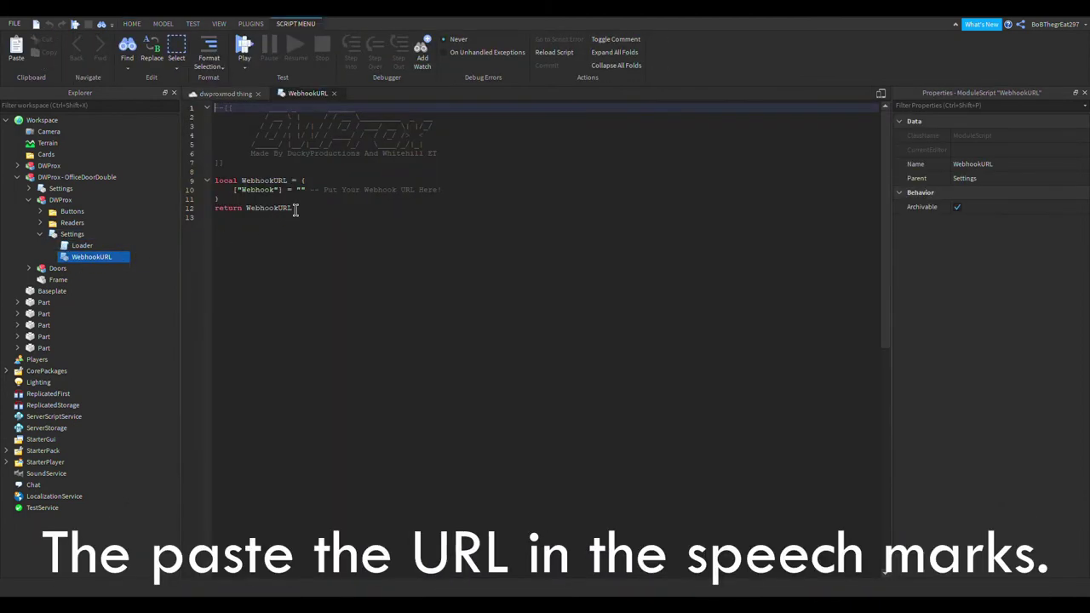
{"action": "left_click", "coordinate": [302, 190]}
{"action": "key", "text": "ctrl+v"}
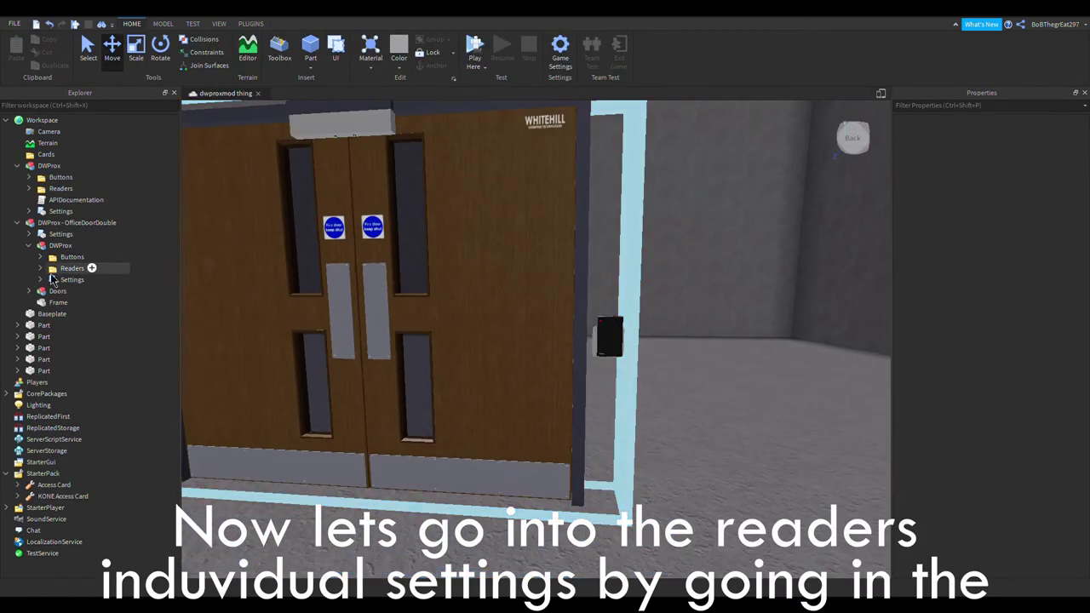
Step: Open the ReaderSettings script of the DWProx - P325 reader in the office door's Readers folder
{"action": "left_click", "coordinate": [40, 269]}
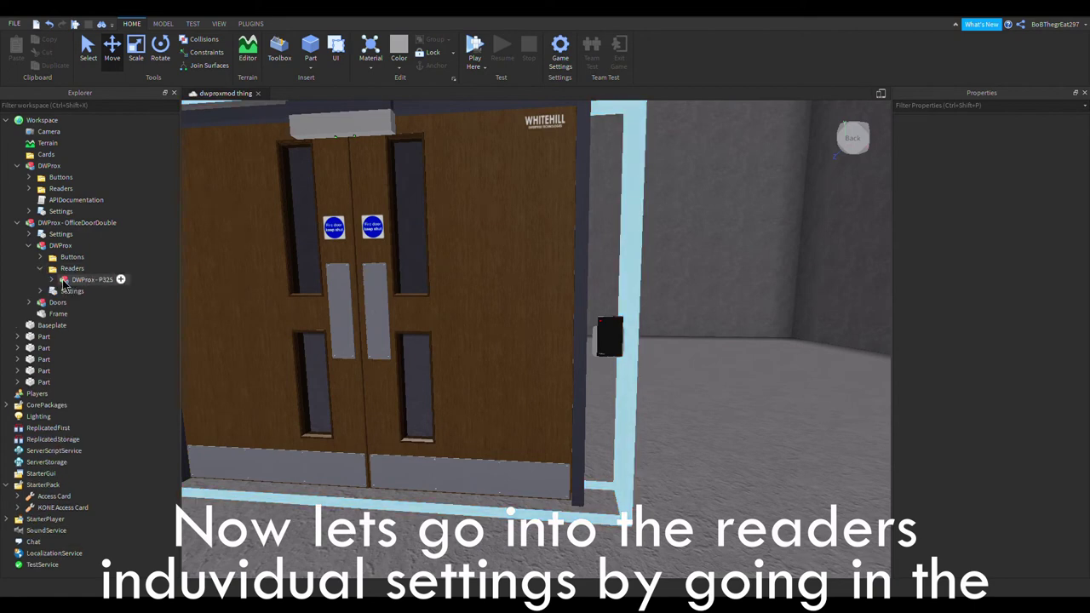
{"action": "left_click", "coordinate": [53, 280]}
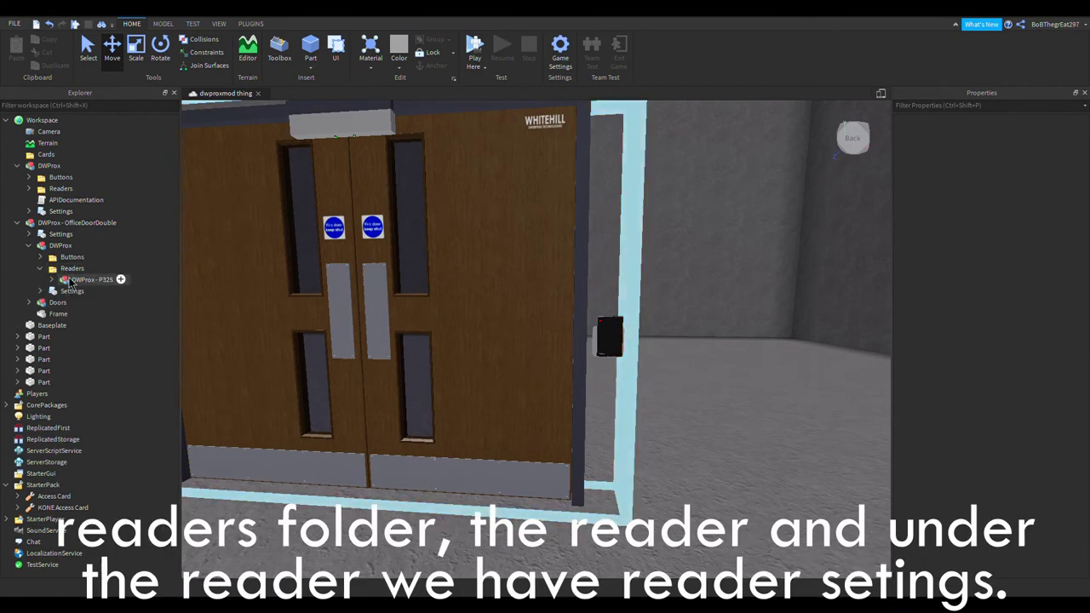
{"action": "left_click", "coordinate": [51, 281]}
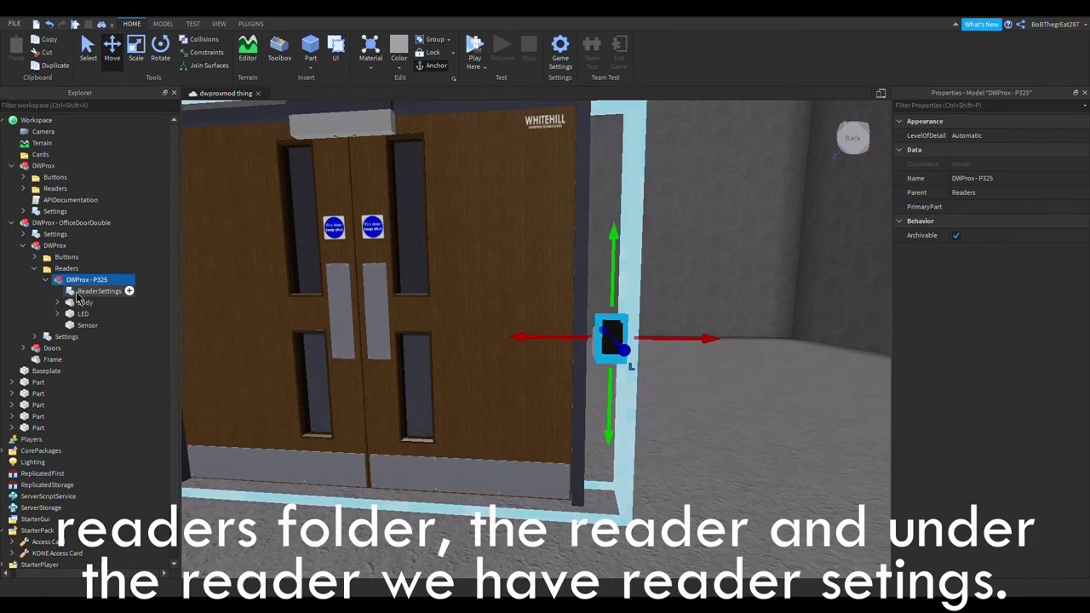
{"action": "double_click", "coordinate": [94, 292]}
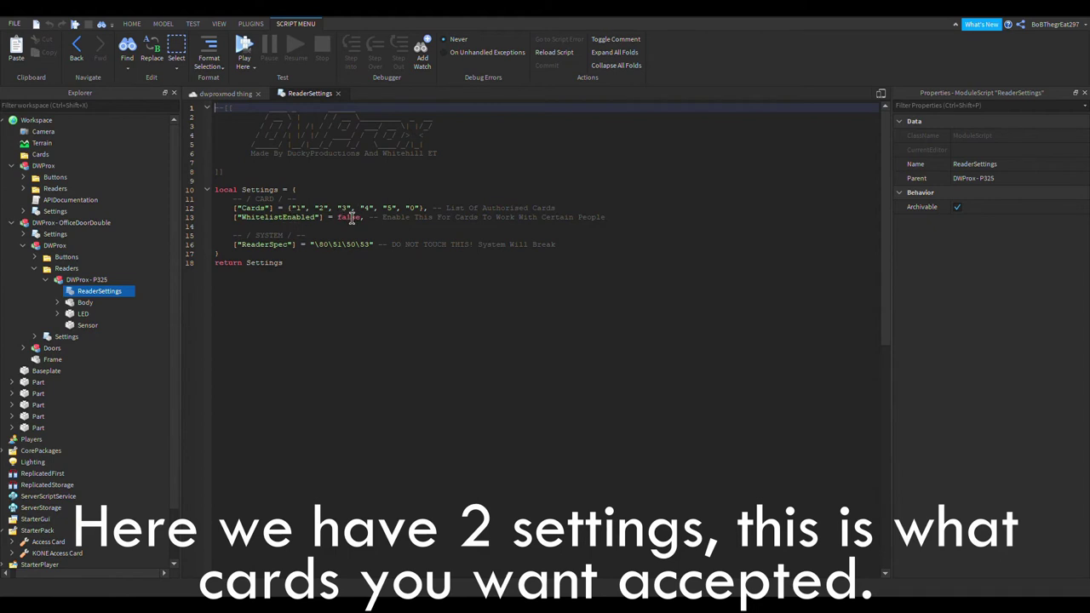
Step: Remove "1" from the P325 reader's authorised Cards list, leaving "2", "3", "4", "5" and "0", and close the script
{"action": "left_click", "coordinate": [316, 207]}
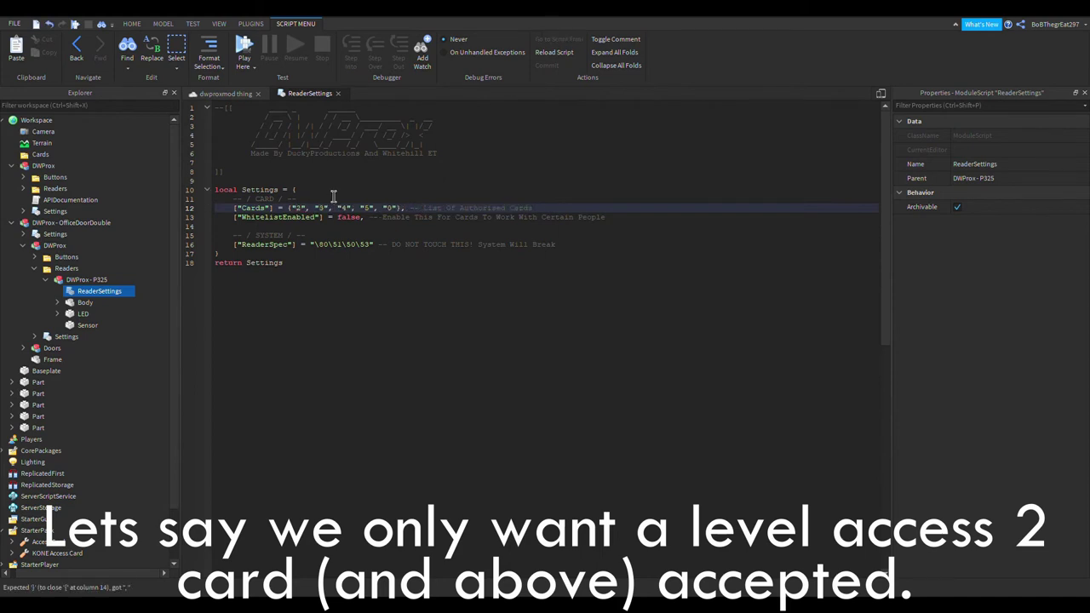
{"action": "left_click_drag", "start_coordinate": [236, 222], "coordinate": [337, 221]}
{"action": "left_click", "coordinate": [382, 223]}
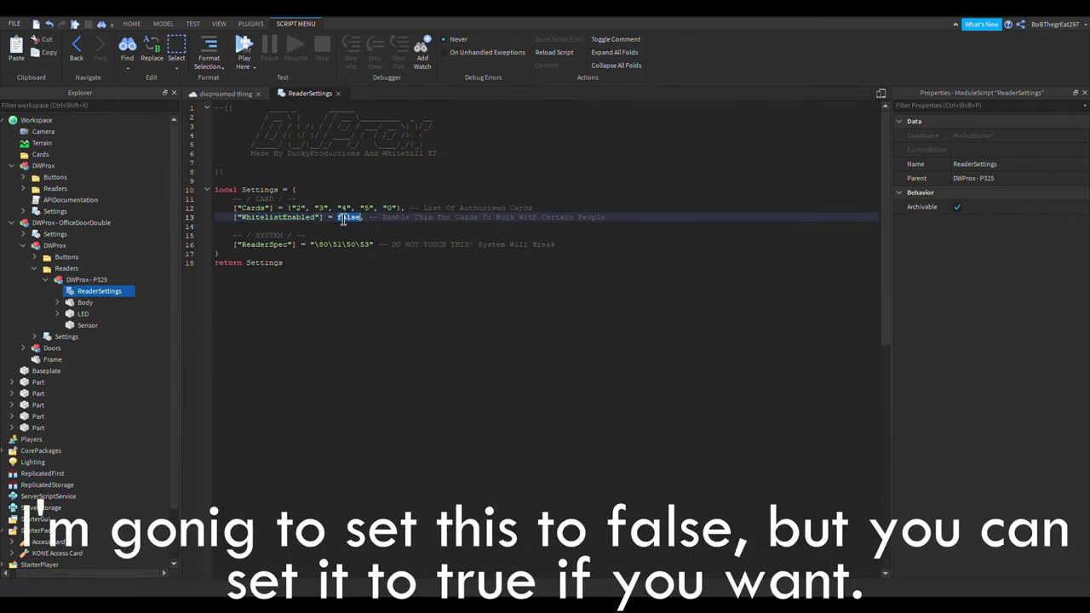
{"action": "key", "text": "Up"}
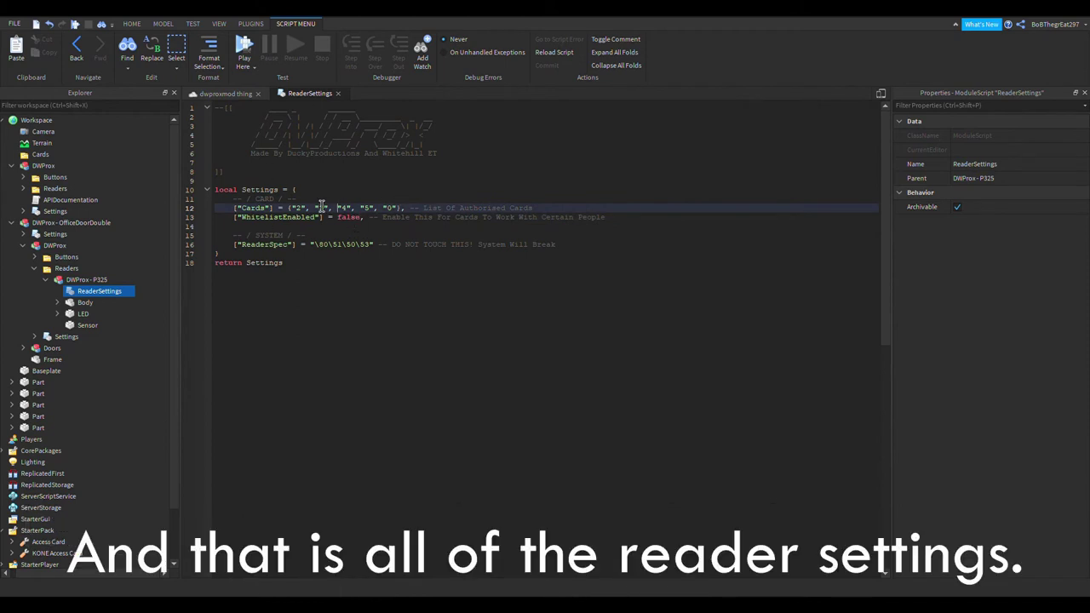
{"action": "left_click", "coordinate": [337, 93]}
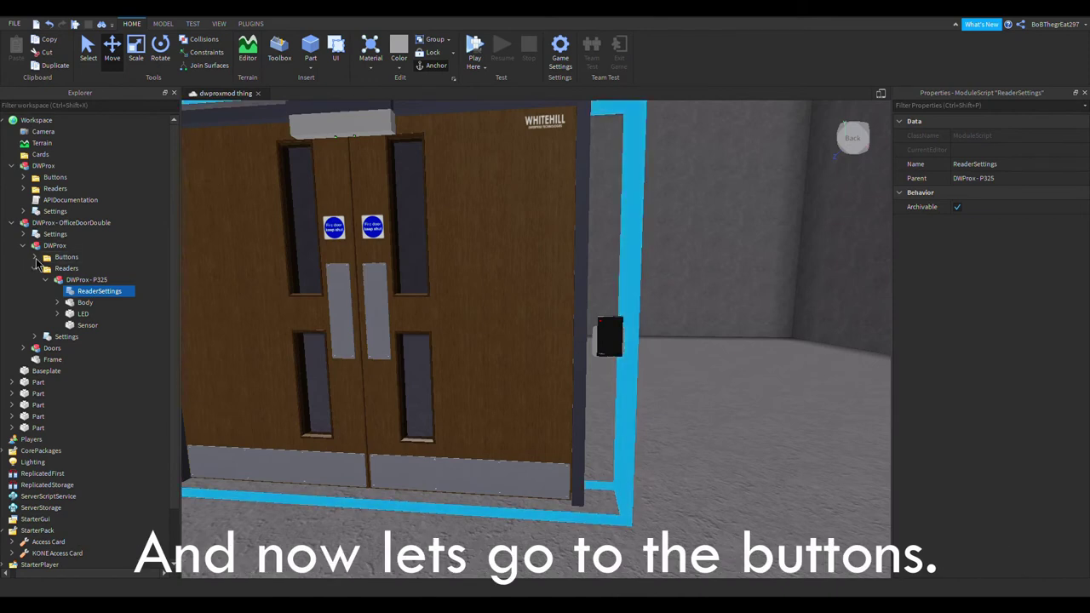
Step: Expand the office door's Buttons folder and examine the press-to-exit, press-to-hold and door hold models on display beside the readers
{"action": "left_click", "coordinate": [35, 257]}
{"action": "scroll", "coordinate": [495, 256], "scroll_direction": "down", "scroll_amount": 3}
{"action": "right_click_drag", "start_coordinate": [495, 255], "coordinate": [494, 256]}
{"action": "left_click", "coordinate": [494, 256]}
{"action": "scroll", "coordinate": [494, 255], "scroll_direction": "up", "scroll_amount": 3}
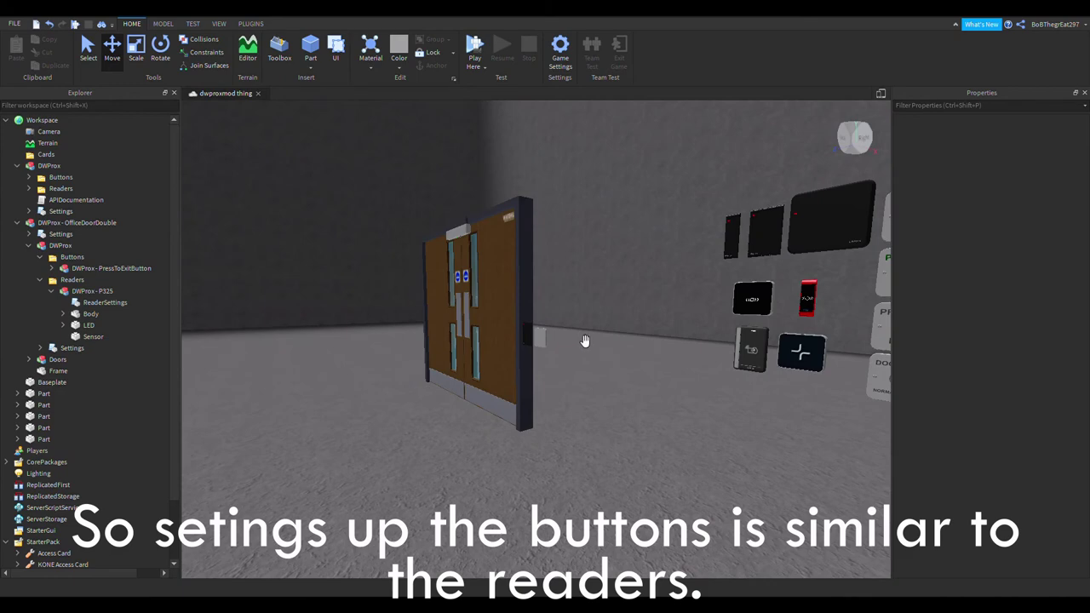
{"action": "right_click_drag", "start_coordinate": [530, 346], "coordinate": [529, 346]}
{"action": "scroll", "coordinate": [529, 346], "scroll_direction": "up", "scroll_amount": 4}
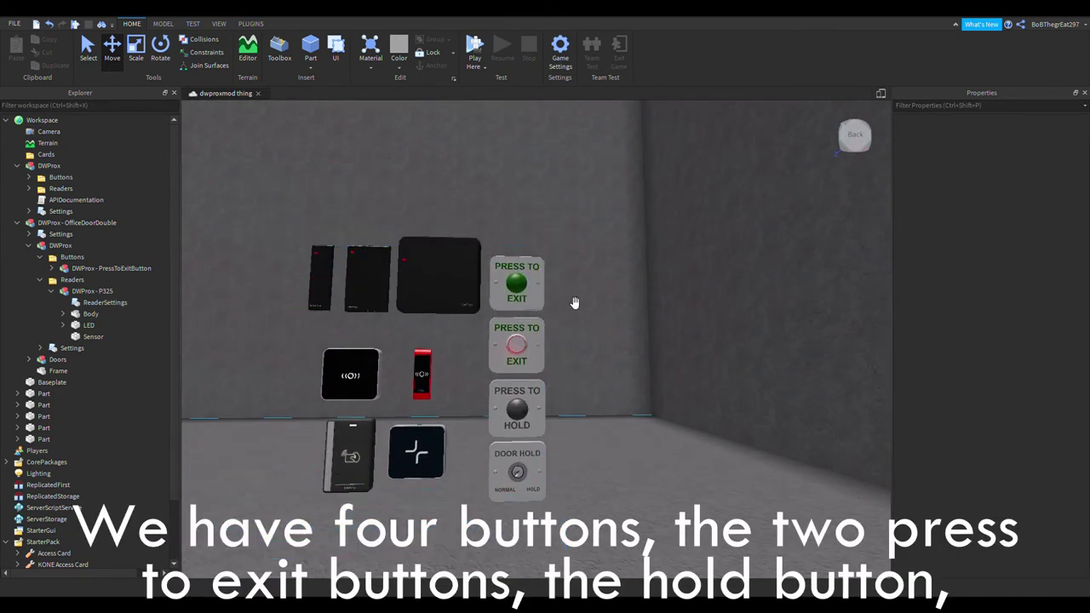
{"action": "scroll", "coordinate": [596, 315], "scroll_direction": "up", "scroll_amount": 4}
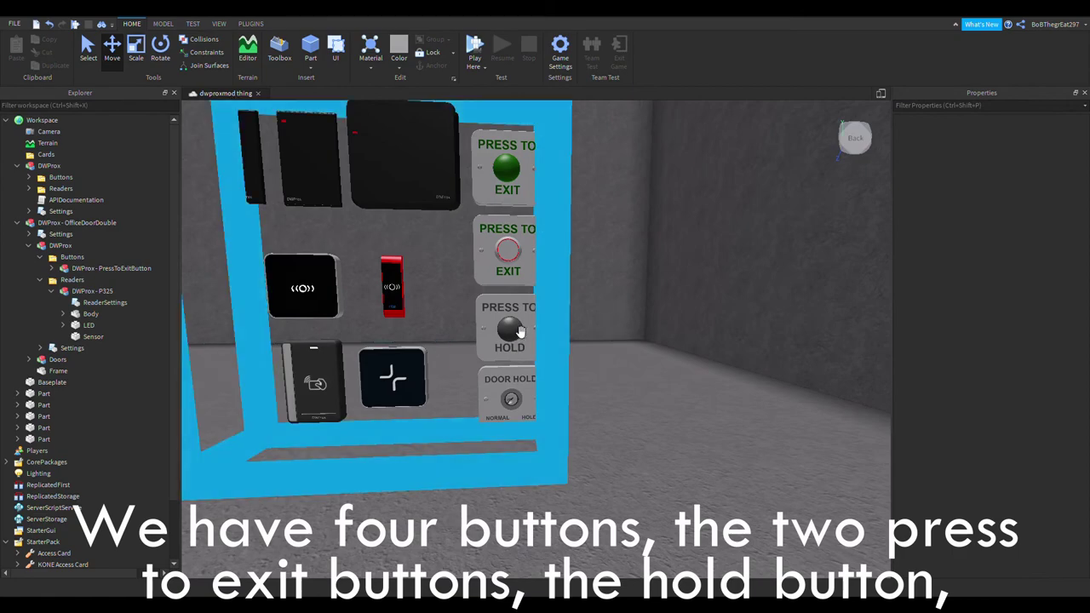
{"action": "right_click_drag", "start_coordinate": [520, 330], "coordinate": [540, 325]}
{"action": "key", "text": "d"}
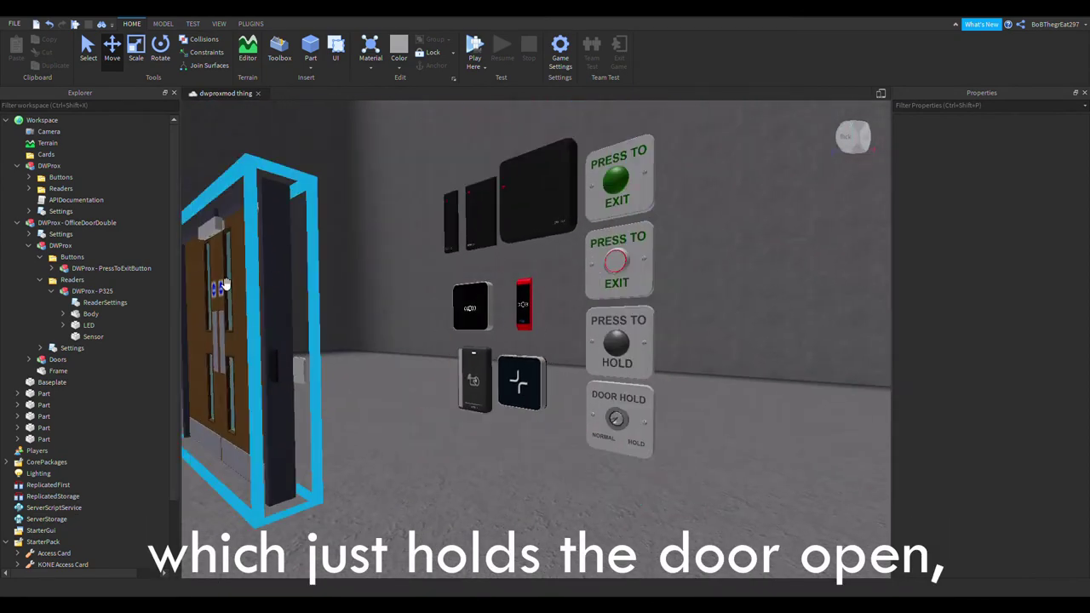
{"action": "key", "text": "w"}
{"action": "right_click_drag", "start_coordinate": [277, 290], "coordinate": [273, 290]}
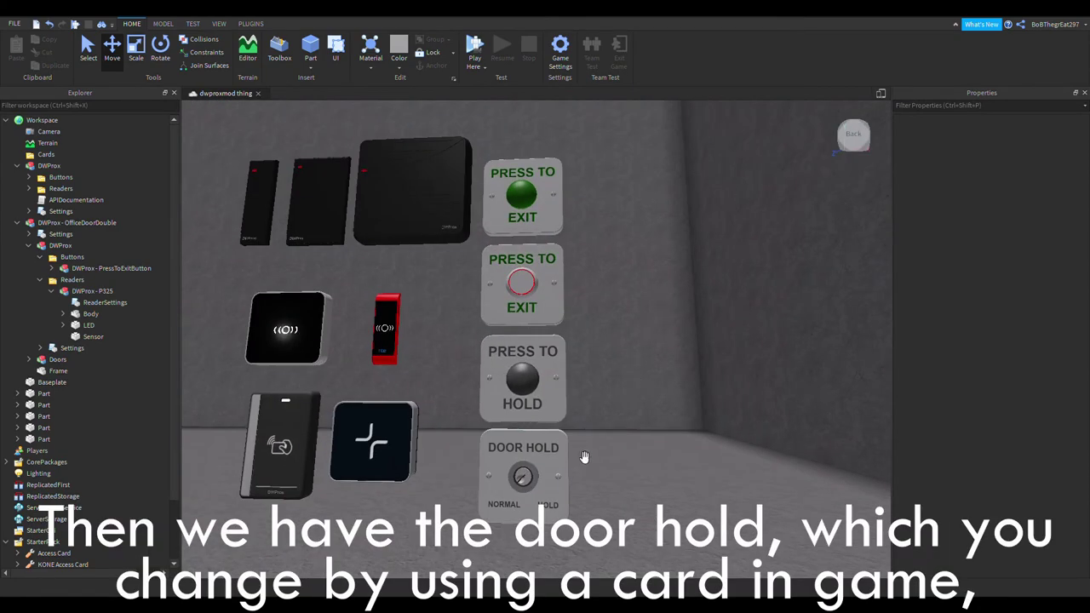
{"action": "key", "text": "w"}
{"action": "key", "text": "q"}
{"action": "key", "text": "s"}
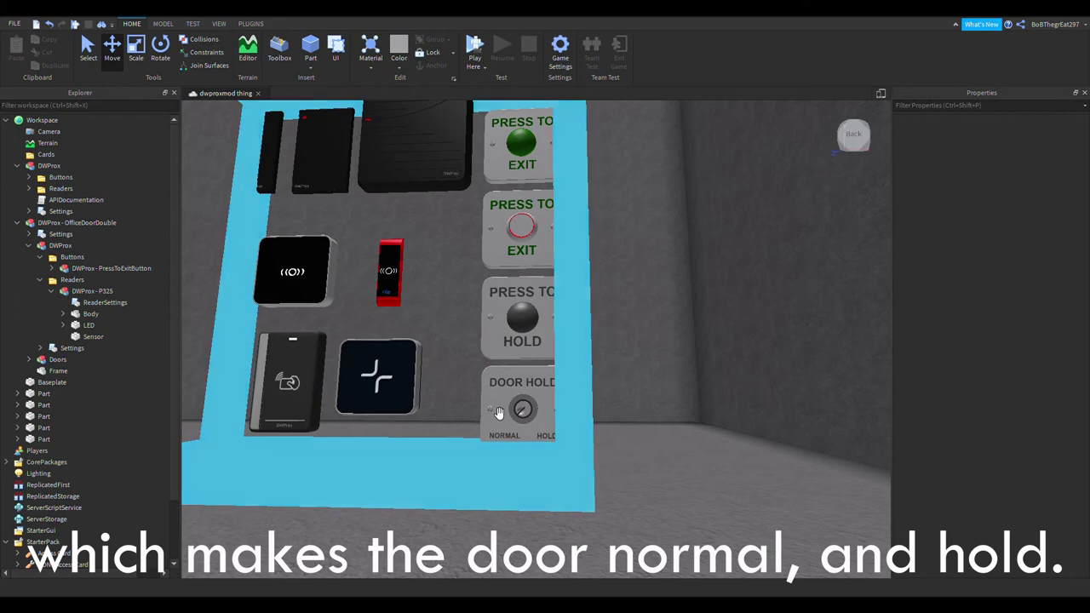
{"action": "right_click_drag", "start_coordinate": [728, 377], "coordinate": [751, 388]}
{"action": "key", "text": "w"}
{"action": "key", "text": "s"}
{"action": "key", "text": "q"}
{"action": "key", "text": "w"}
{"action": "scroll", "coordinate": [686, 362], "scroll_direction": "down", "scroll_amount": 8}
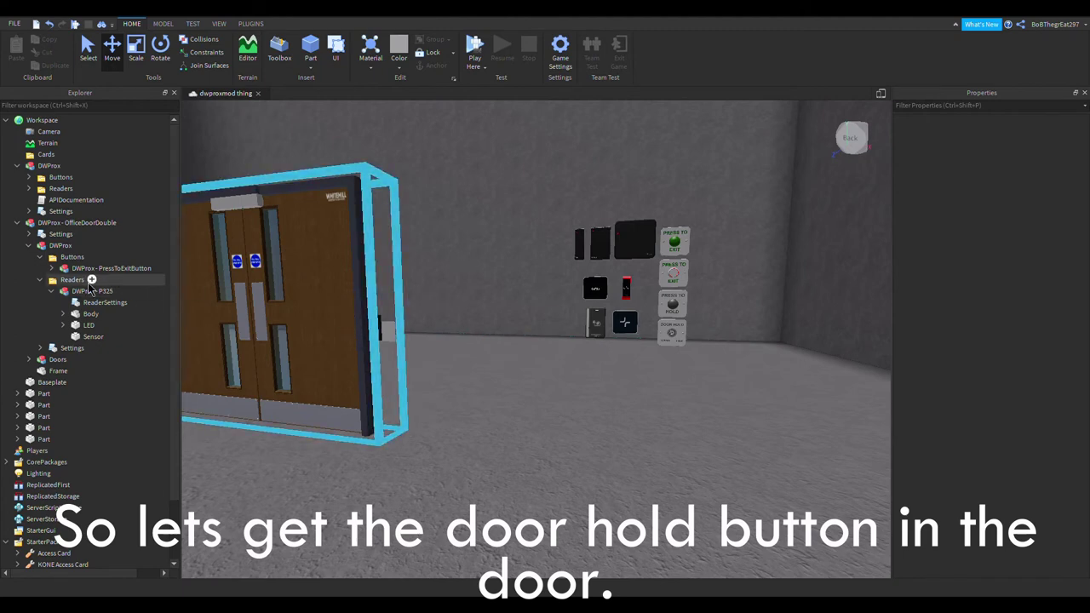
Step: Duplicate DWProx - HoldKeySwitch from the main DWProx model's Buttons and move the copy into the office door's DWProx Buttons folder
{"action": "left_click", "coordinate": [46, 165]}
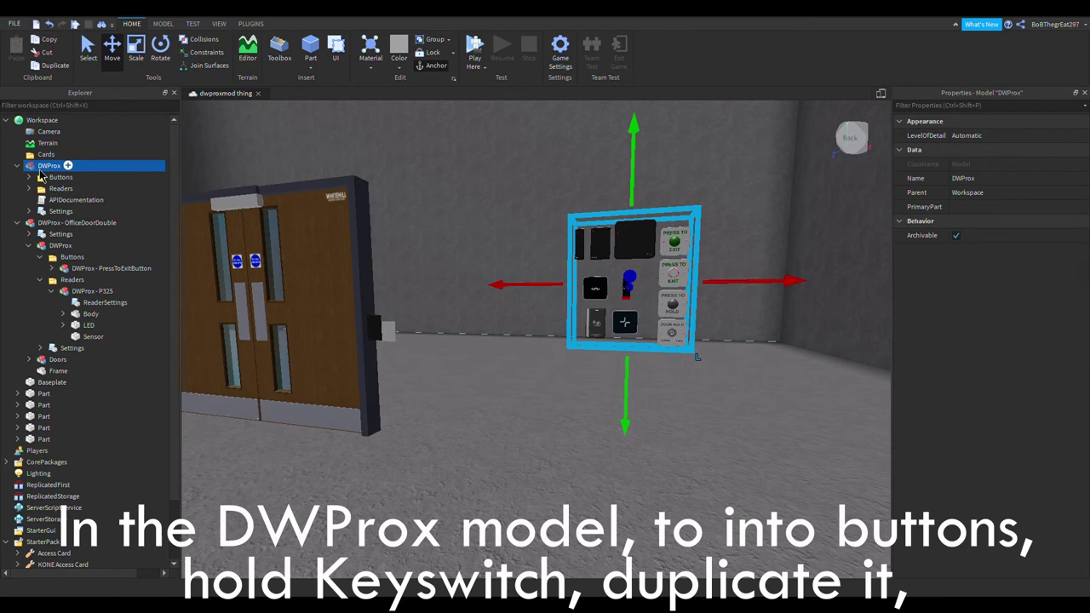
{"action": "left_click", "coordinate": [26, 178]}
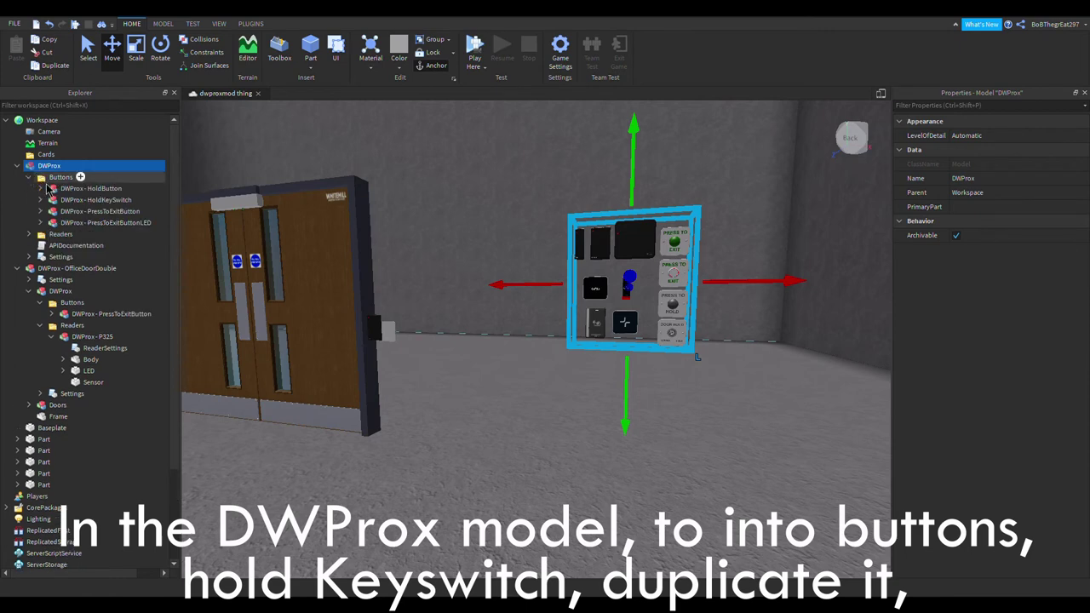
{"action": "left_click", "coordinate": [79, 190]}
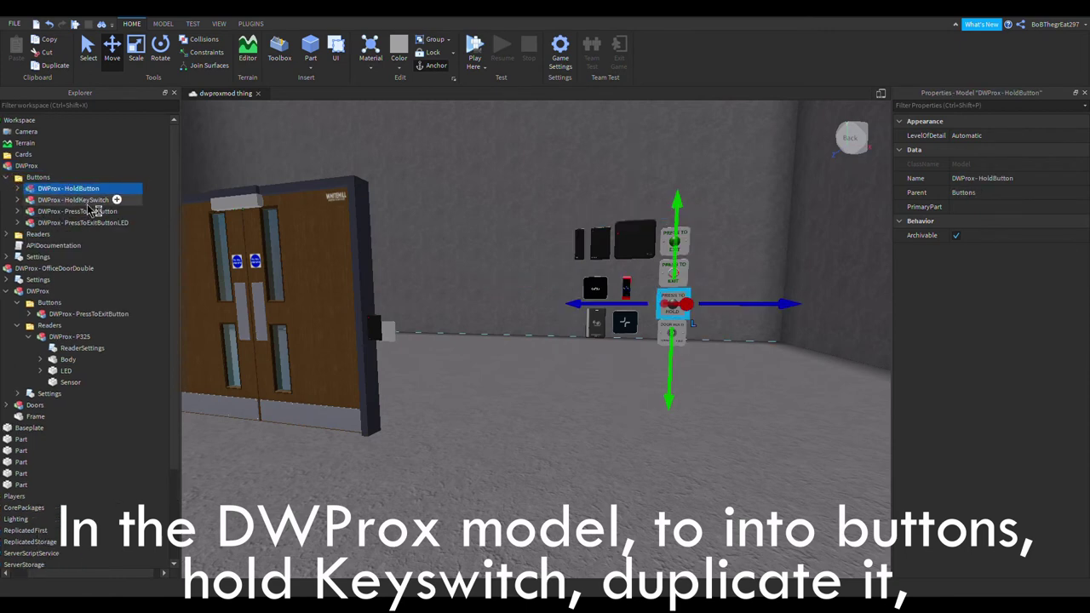
{"action": "left_click", "coordinate": [82, 201]}
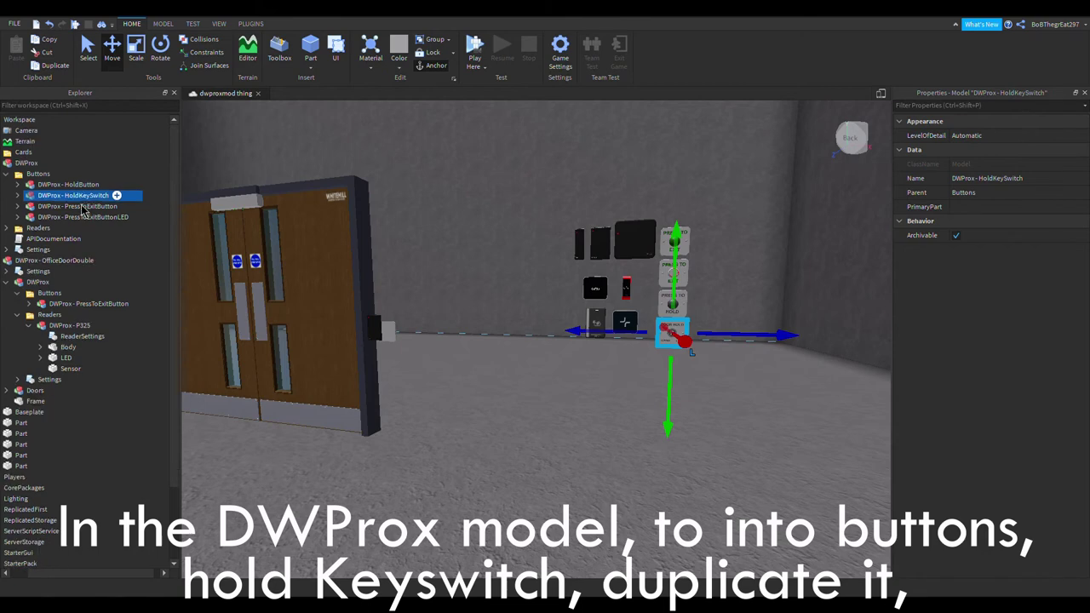
{"action": "key", "text": "ctrl+d"}
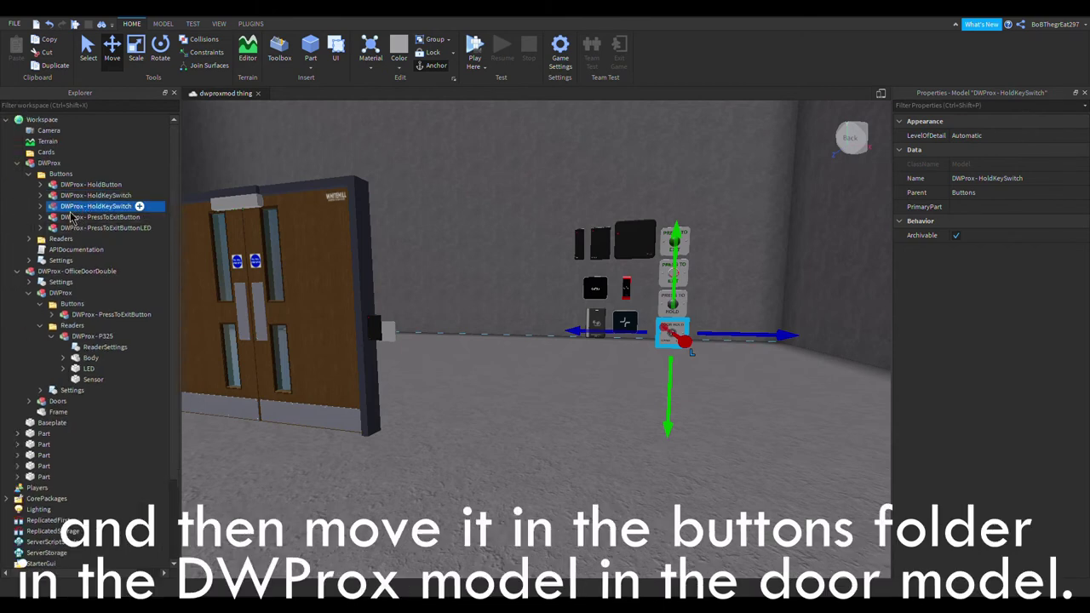
{"action": "left_click_drag", "start_coordinate": [93, 206], "coordinate": [97, 312]}
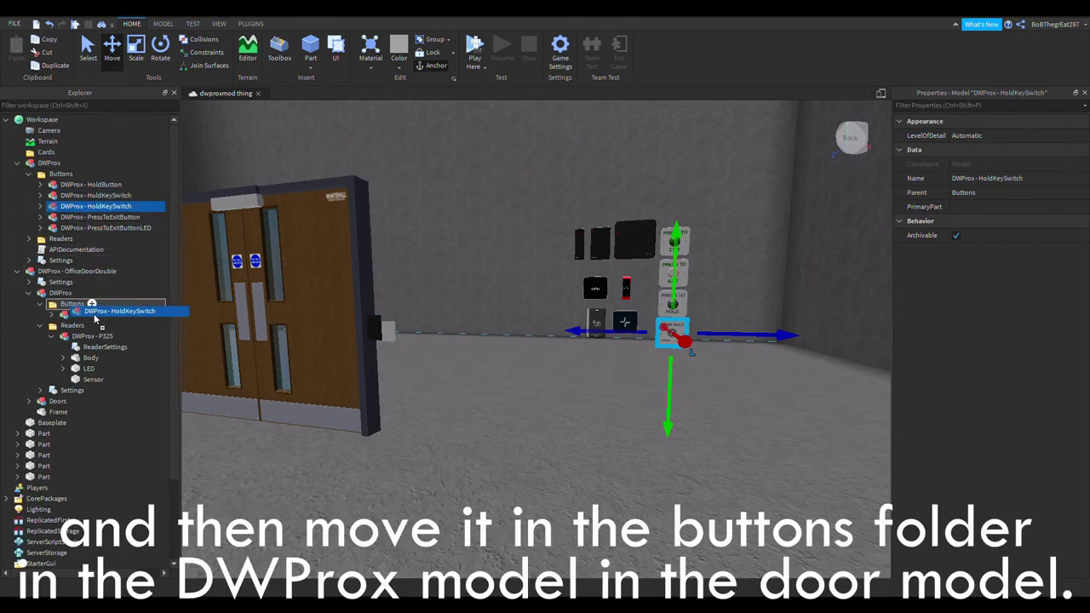
Step: Read the ButtonSettings script of the office door's HoldKeySwitch and close it
{"action": "right_click_drag", "start_coordinate": [279, 292], "coordinate": [329, 284]}
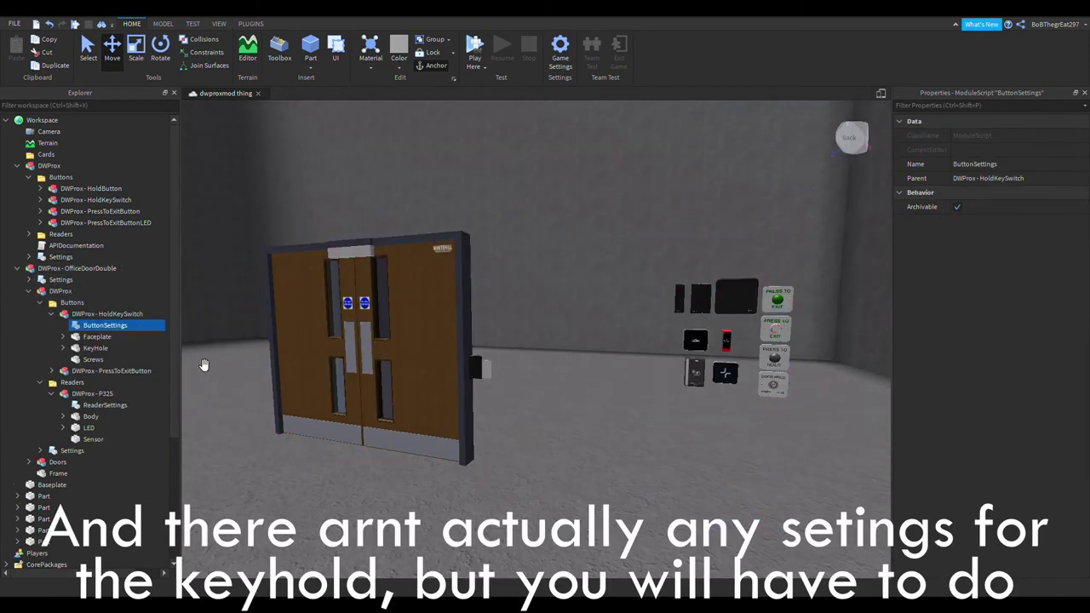
{"action": "double_click", "coordinate": [107, 330]}
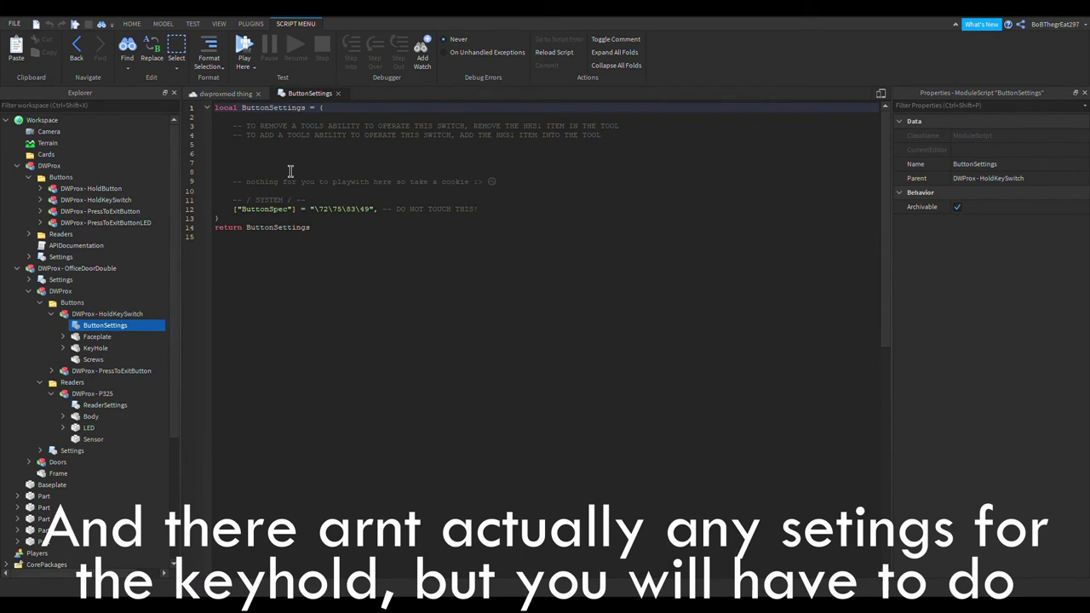
{"action": "left_click", "coordinate": [338, 94]}
Step: Set the AccessLevel value of the Access Card in StarterPack to 2
{"action": "scroll", "coordinate": [112, 281], "scroll_direction": "down", "scroll_amount": 5}
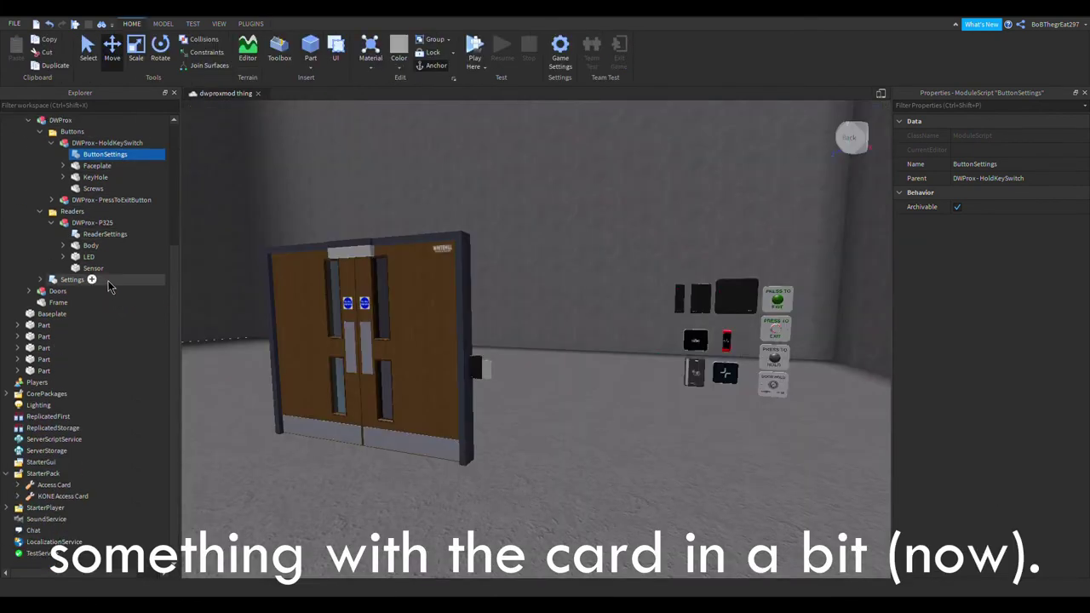
{"action": "scroll", "coordinate": [107, 288], "scroll_direction": "up", "scroll_amount": 4}
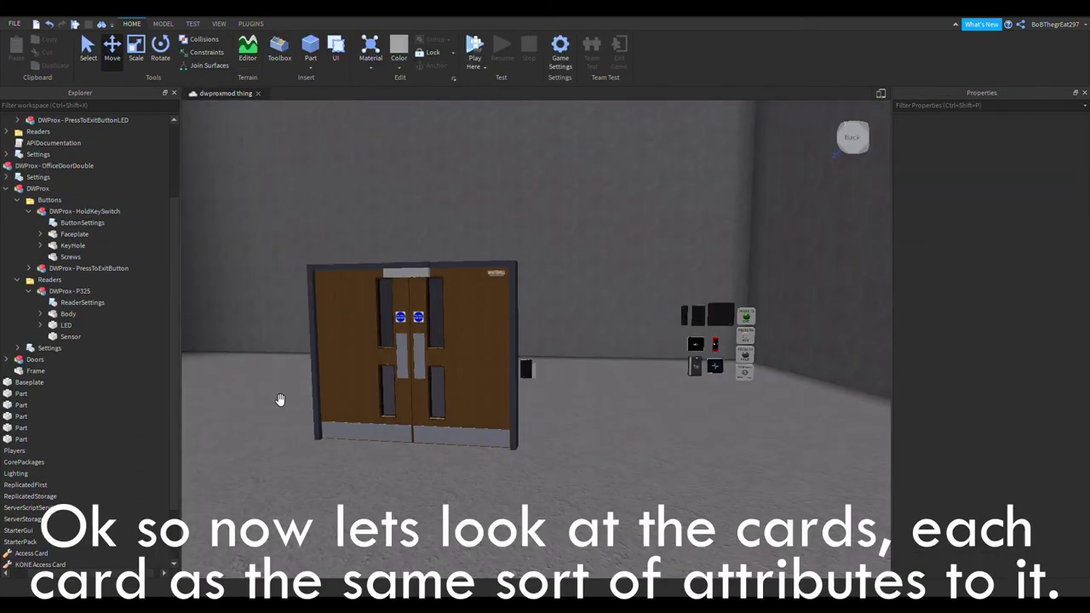
{"action": "scroll", "coordinate": [128, 400], "scroll_direction": "down", "scroll_amount": 3}
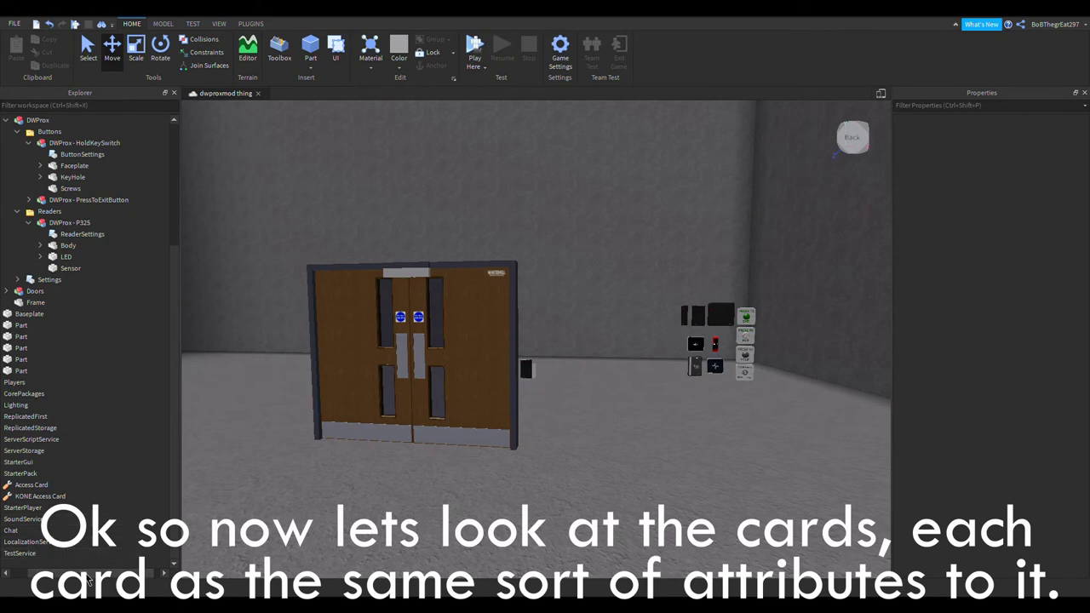
{"action": "left_click_drag", "start_coordinate": [87, 574], "coordinate": [58, 574]}
{"action": "left_click", "coordinate": [18, 497]}
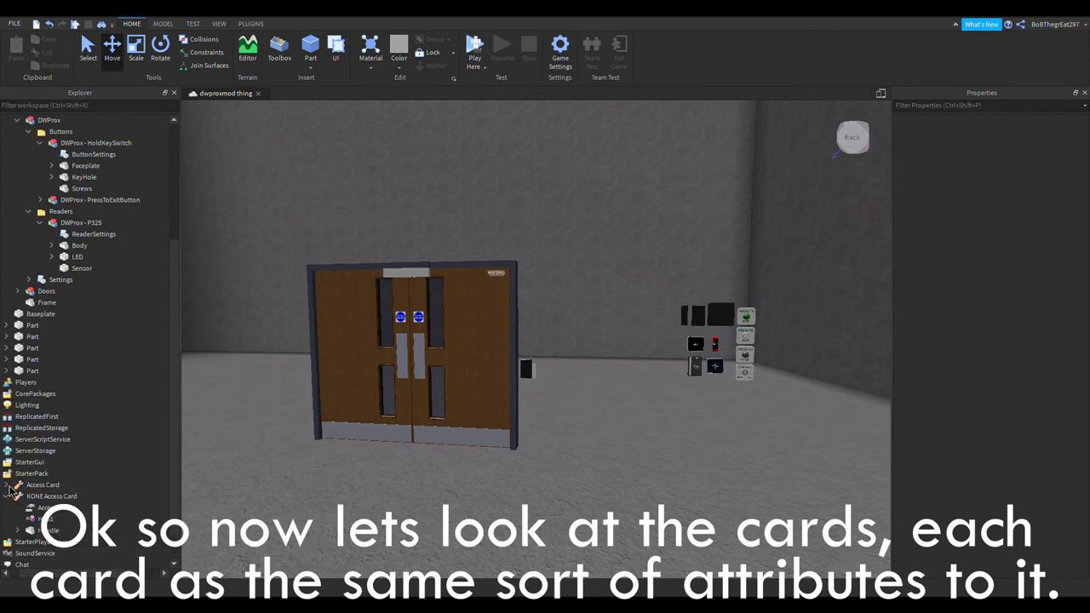
{"action": "left_click", "coordinate": [8, 486]}
{"action": "scroll", "coordinate": [24, 444], "scroll_direction": "down", "scroll_amount": 1}
{"action": "left_click", "coordinate": [16, 495]}
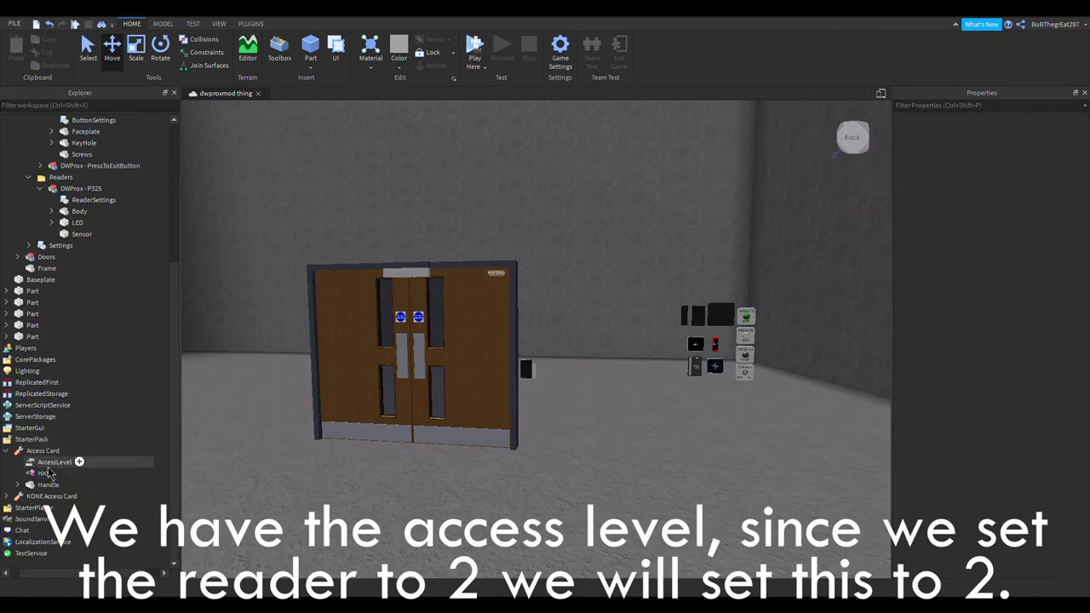
{"action": "left_click", "coordinate": [47, 463]}
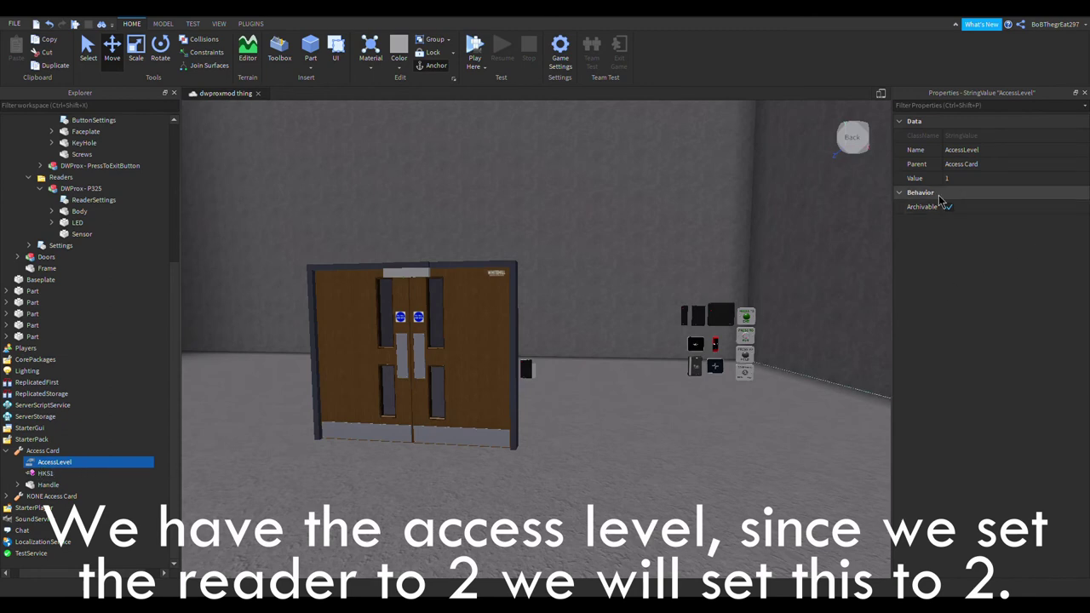
{"action": "left_click", "coordinate": [964, 179]}
{"action": "scroll", "coordinate": [127, 171], "scroll_direction": "up", "scroll_amount": 5}
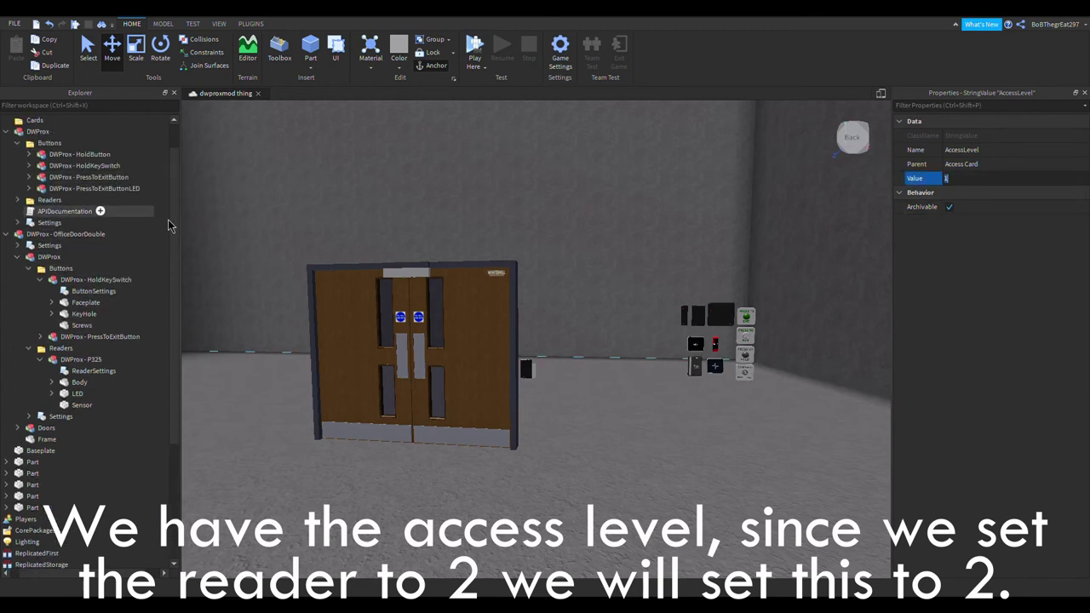
{"action": "type", "text": "2"}
{"action": "key", "text": "Return"}
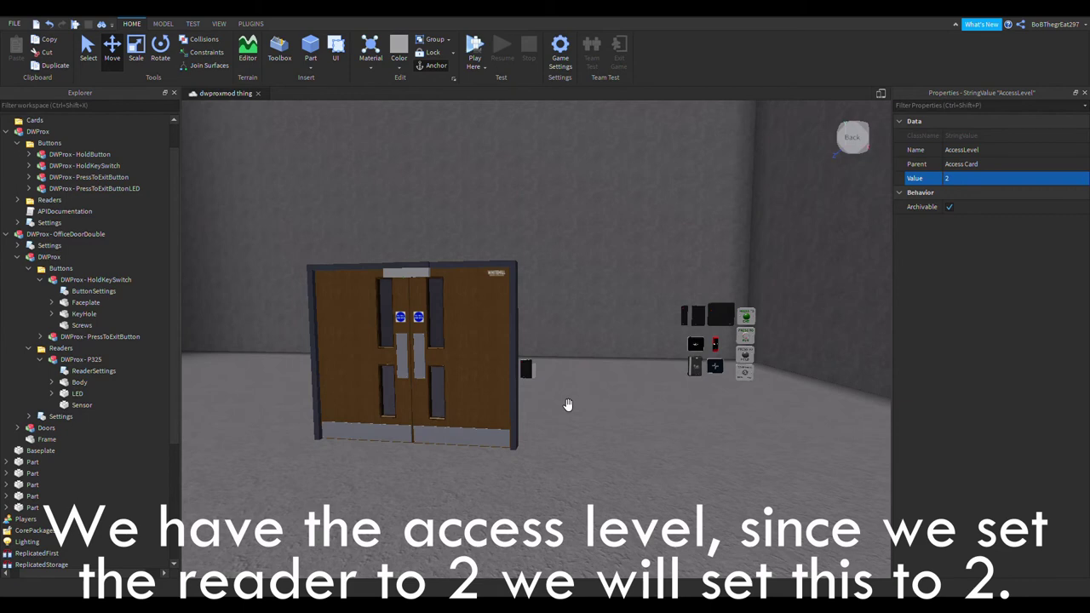
Step: Select the HKS1 function in StarterPack's Access Card and view the door hold switch among the displayed buttons
{"action": "scroll", "coordinate": [34, 326], "scroll_direction": "down", "scroll_amount": 1}
{"action": "scroll", "coordinate": [51, 426], "scroll_direction": "down", "scroll_amount": 3}
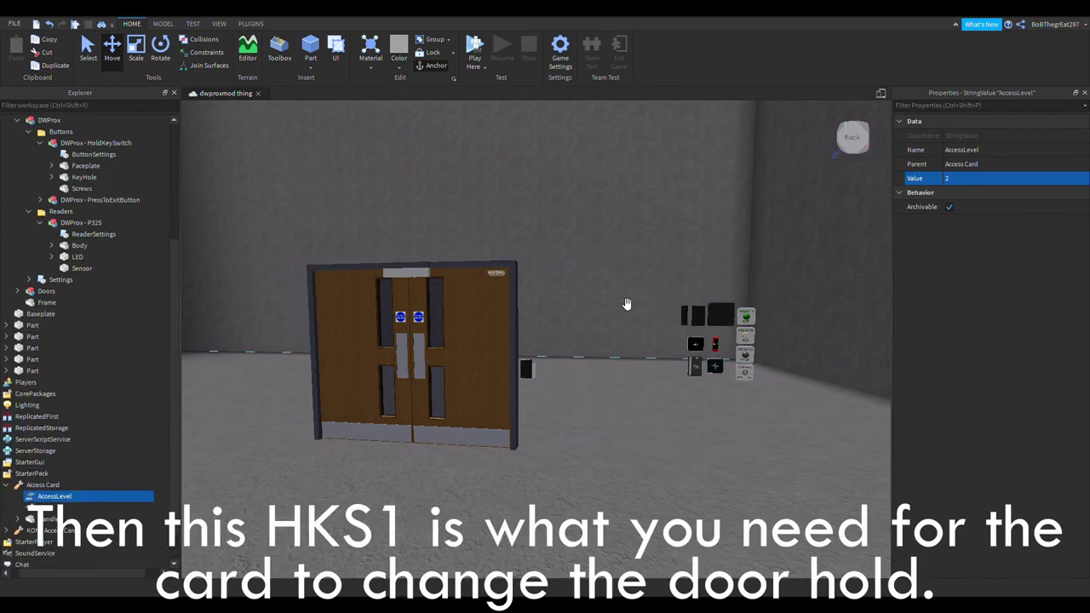
{"action": "left_click", "coordinate": [49, 508]}
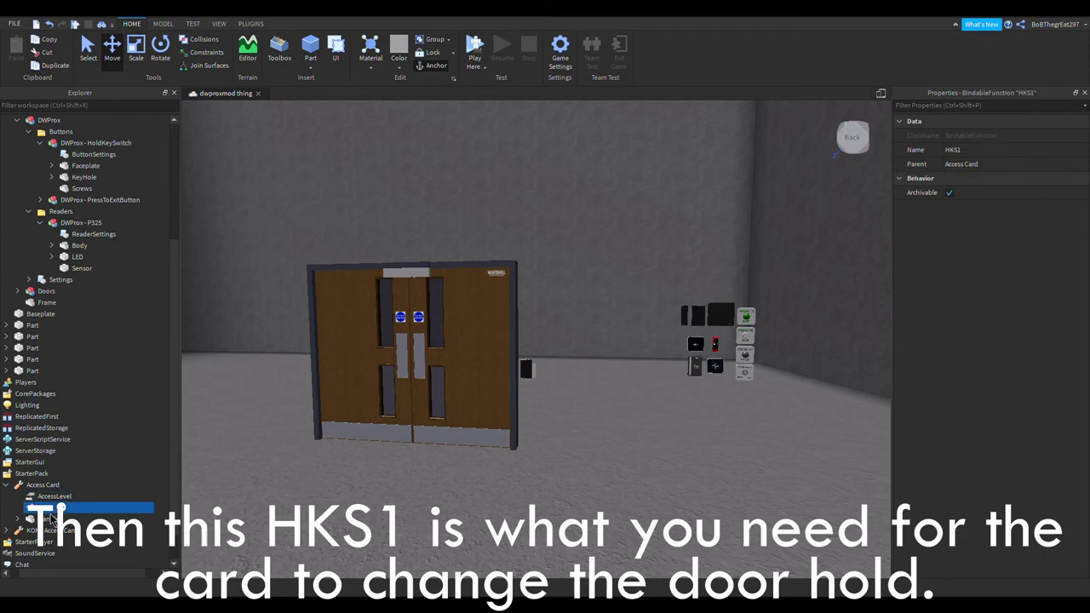
{"action": "key", "text": "w"}
{"action": "right_click_drag", "start_coordinate": [613, 440], "coordinate": [613, 440]}
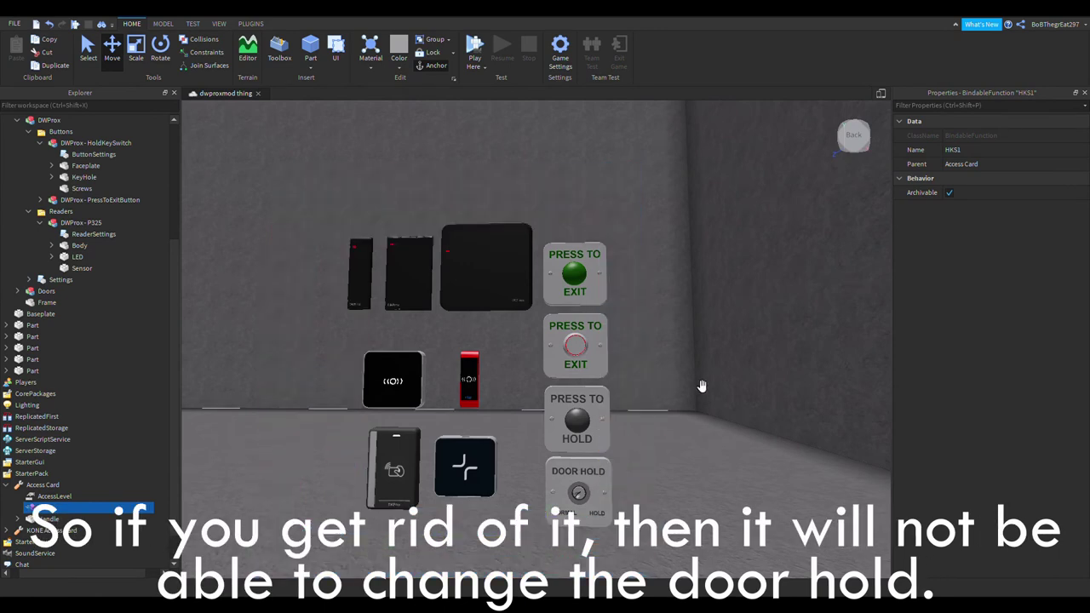
{"action": "right_click_drag", "start_coordinate": [448, 397], "coordinate": [448, 397]}
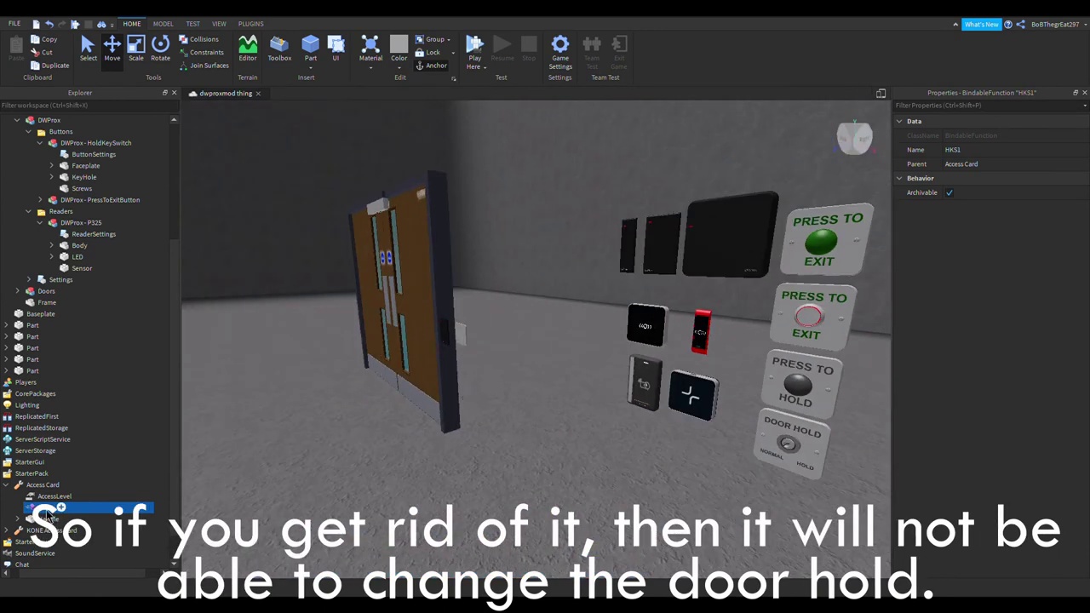
{"action": "key", "text": "Delete"}
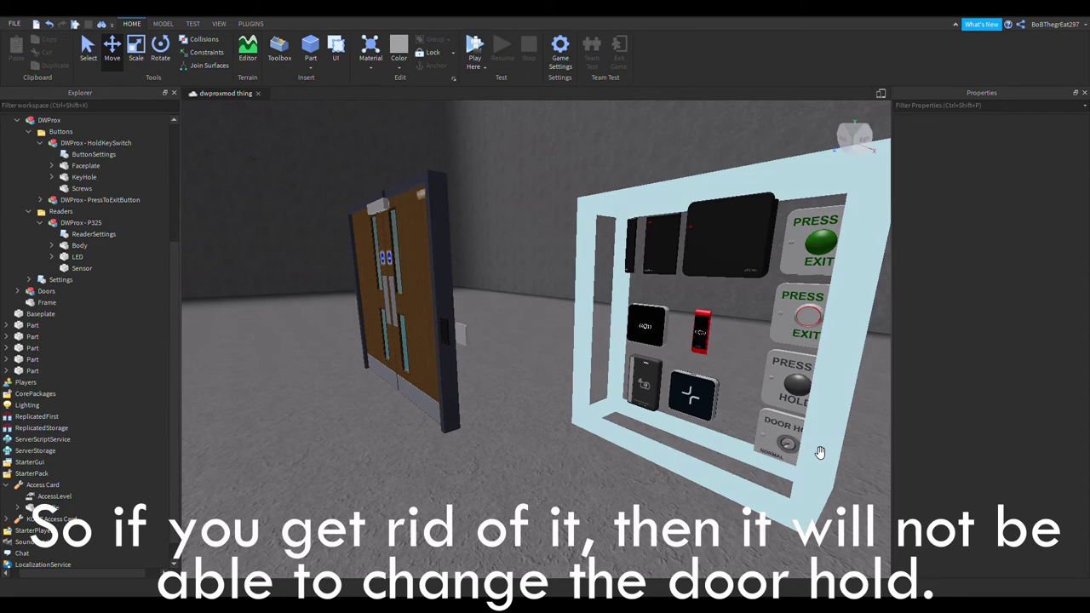
{"action": "left_click", "coordinate": [792, 453]}
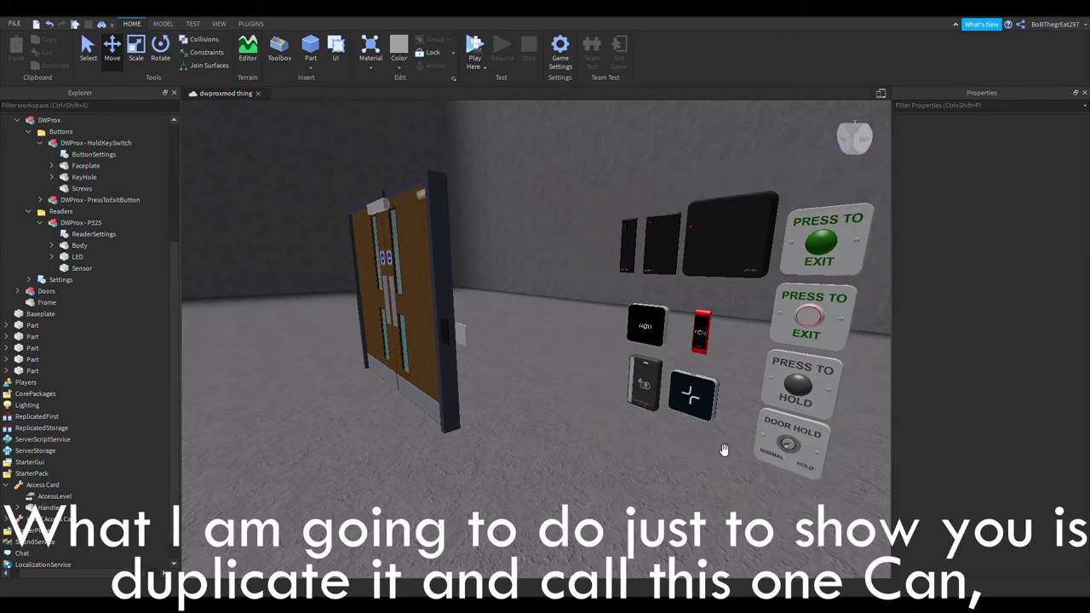
{"action": "key", "text": "ctrl+z"}
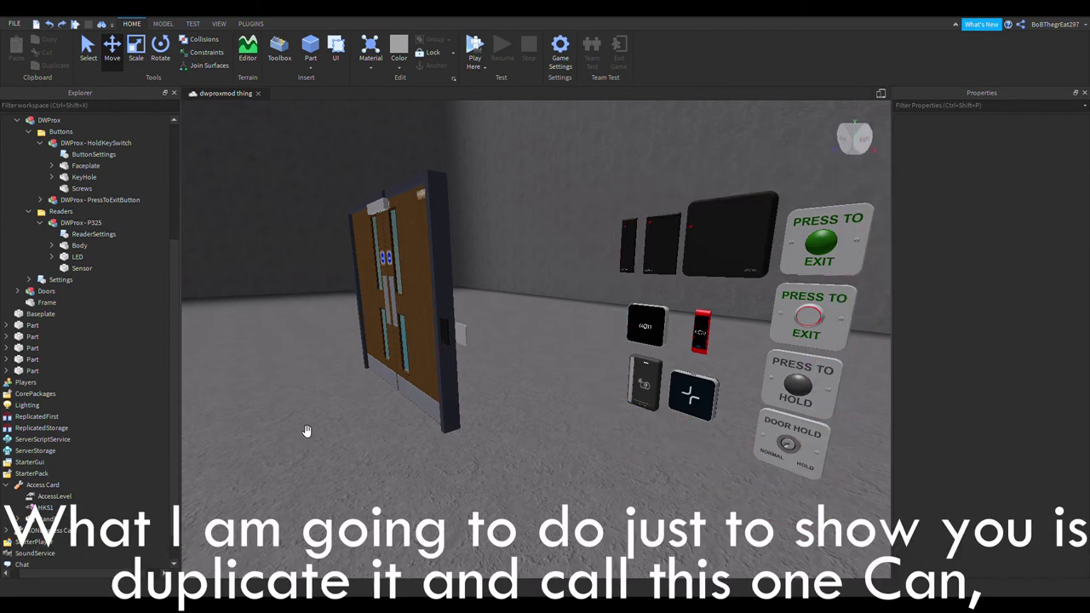
Step: Duplicate the Access Card in StarterPack and name the two cards Can and Cant
{"action": "left_click", "coordinate": [40, 486]}
{"action": "scroll", "coordinate": [47, 465], "scroll_direction": "down", "scroll_amount": 1}
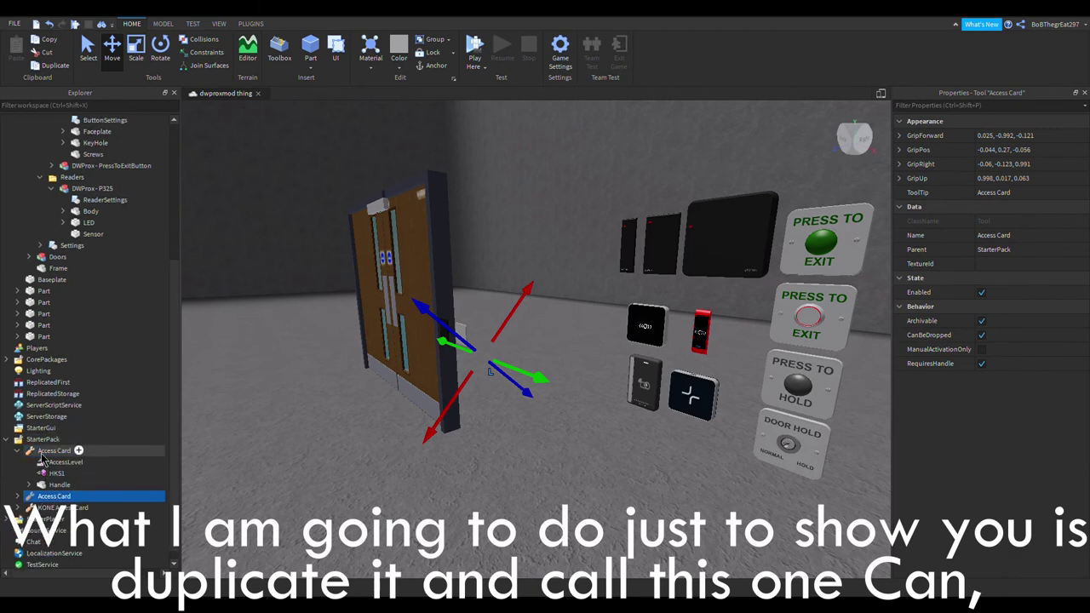
{"action": "key", "text": "ctrl+d"}
{"action": "type", "text": "Can"}
{"action": "left_click", "coordinate": [56, 498]}
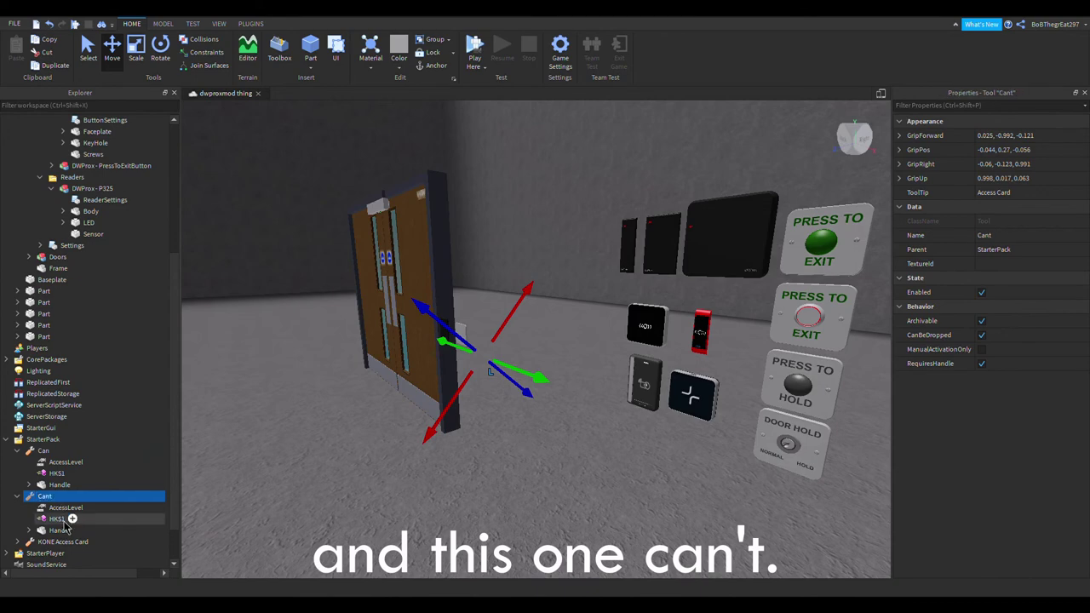
Step: Delete the HKS1 function from the Cant card
{"action": "right_click_drag", "start_coordinate": [201, 501], "coordinate": [207, 501]}
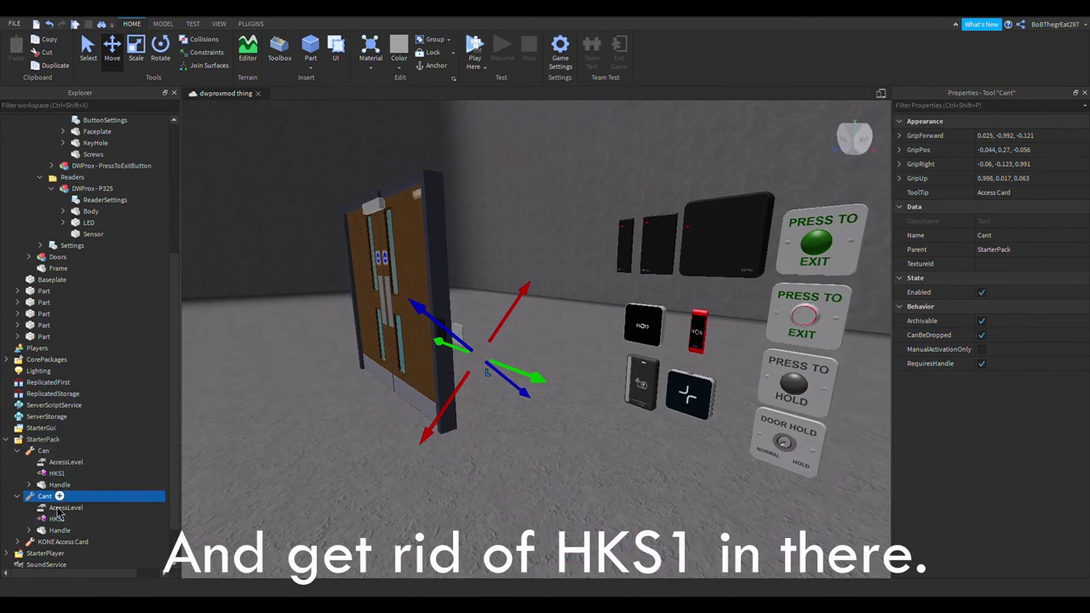
{"action": "left_click", "coordinate": [86, 519]}
{"action": "key", "text": "Delete"}
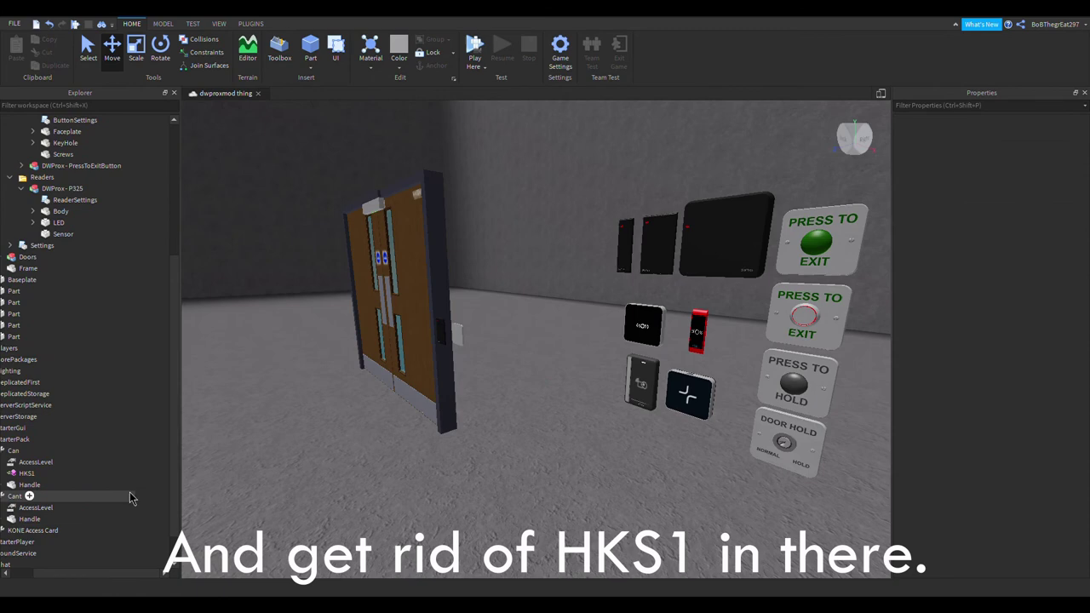
Step: Move the DWProx - HoldKeySwitch model from the display area to beside the office door's reader
{"action": "right_click_drag", "start_coordinate": [387, 365], "coordinate": [388, 366]}
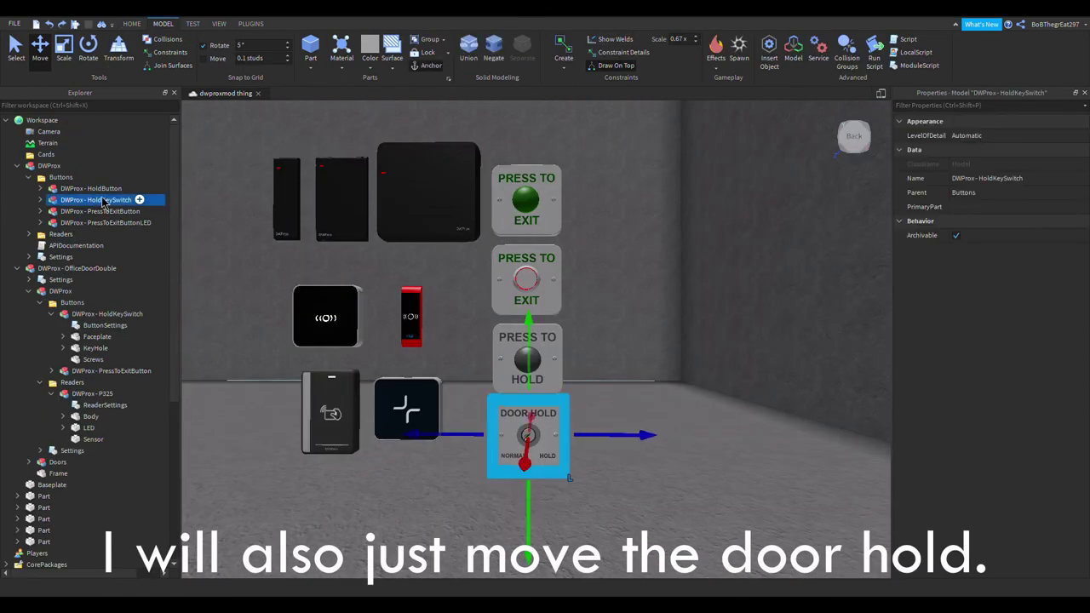
{"action": "scroll", "coordinate": [531, 453], "scroll_direction": "up", "scroll_amount": 5}
{"action": "scroll", "coordinate": [532, 453], "scroll_direction": "down", "scroll_amount": 3}
{"action": "left_click_drag", "start_coordinate": [531, 453], "coordinate": [482, 455]}
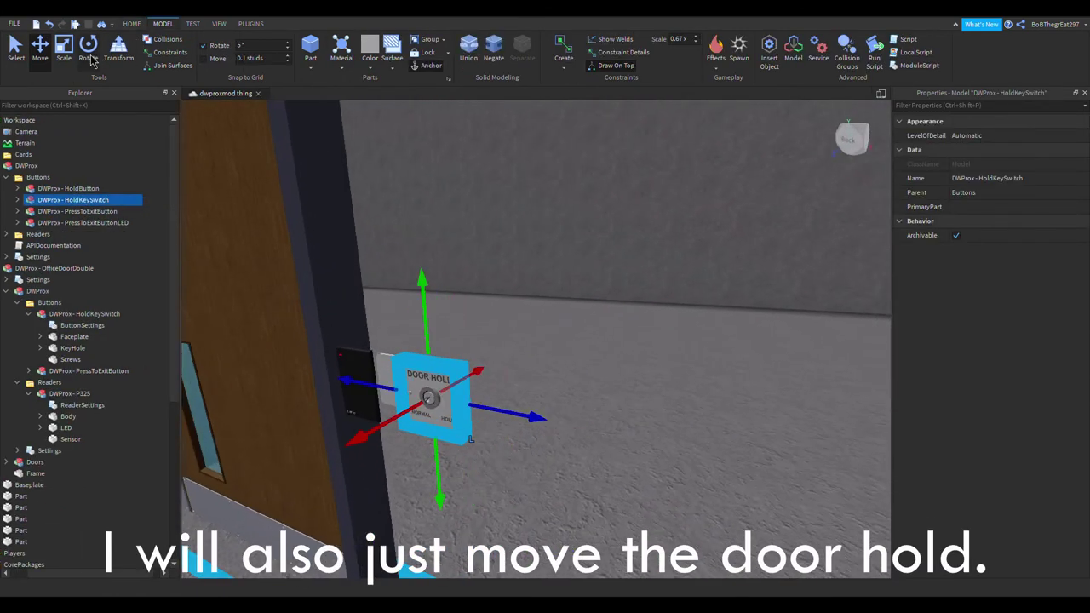
Step: Rotate the door hold key switch so it faces the same way as the press-to-exit button
{"action": "left_click", "coordinate": [90, 59]}
{"action": "right_click_drag", "start_coordinate": [474, 259], "coordinate": [475, 262]}
{"action": "left_click_drag", "start_coordinate": [458, 390], "coordinate": [277, 475]}
{"action": "right_click_drag", "start_coordinate": [567, 378], "coordinate": [600, 338]}
Step: Position the door hold key switch next to the press-to-exit button on the exit side of the door
{"action": "left_click", "coordinate": [40, 51]}
{"action": "left_click_drag", "start_coordinate": [618, 376], "coordinate": [659, 436]}
{"action": "right_click_drag", "start_coordinate": [601, 358], "coordinate": [588, 341]}
{"action": "left_click_drag", "start_coordinate": [362, 280], "coordinate": [360, 334]}
{"action": "right_click_drag", "start_coordinate": [360, 335], "coordinate": [361, 335]}
{"action": "scroll", "coordinate": [567, 324], "scroll_direction": "down", "scroll_amount": 4}
{"action": "left_click", "coordinate": [568, 324]}
{"action": "scroll", "coordinate": [567, 324], "scroll_direction": "up", "scroll_amount": 2}
{"action": "scroll", "coordinate": [110, 346], "scroll_direction": "down", "scroll_amount": 7}
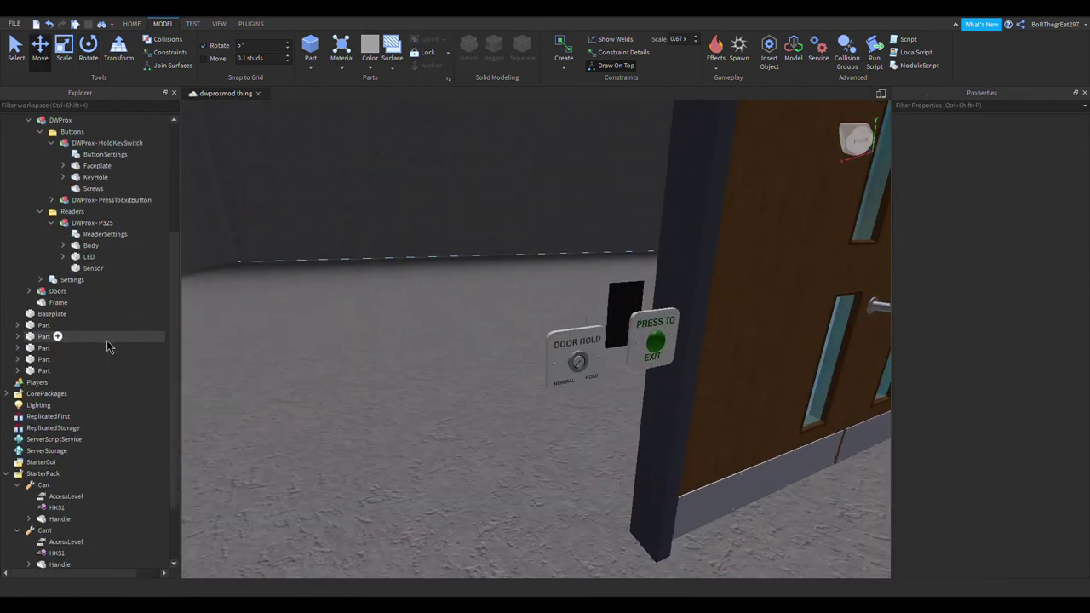
Step: Start a playtest and open the office doors by presenting the Can card to the reader
{"action": "right_click_drag", "start_coordinate": [336, 397], "coordinate": [336, 396]}
{"action": "right_click_drag", "start_coordinate": [324, 437], "coordinate": [323, 436]}
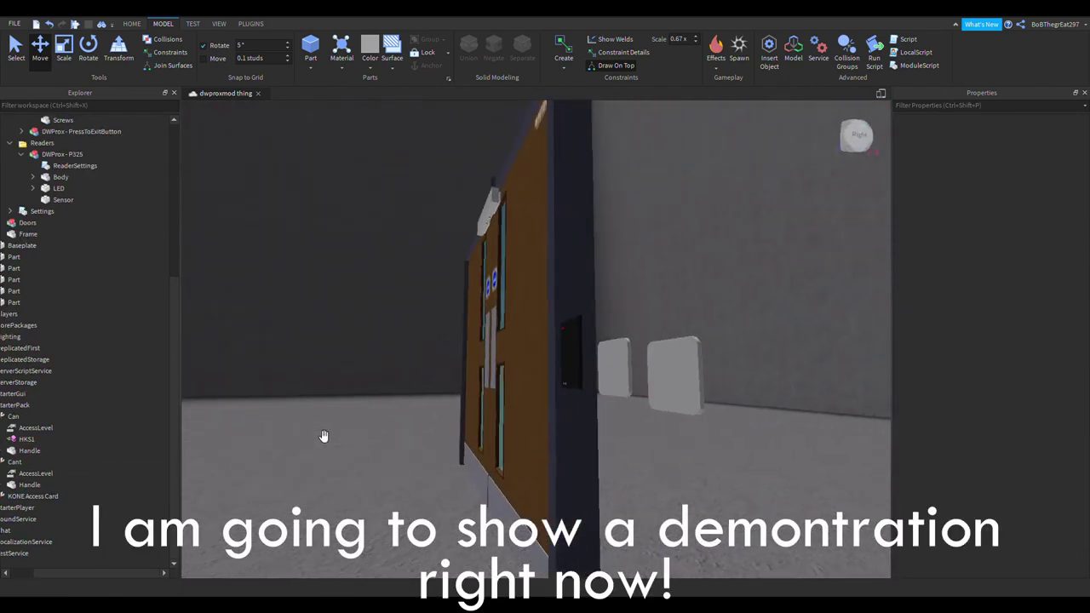
{"action": "right_click_drag", "start_coordinate": [323, 436], "coordinate": [323, 437]}
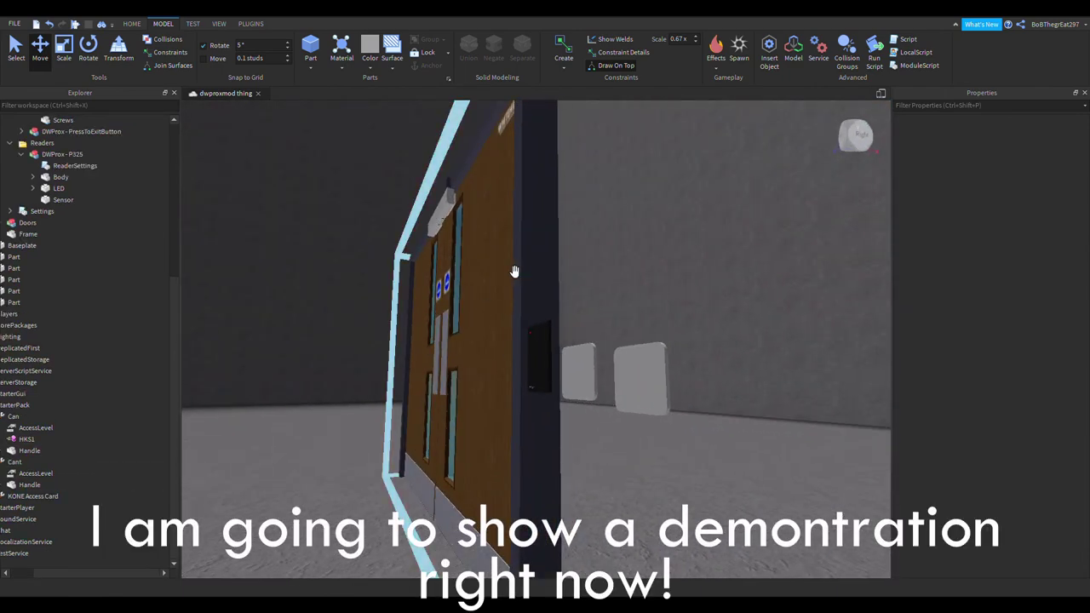
{"action": "key", "text": "F5"}
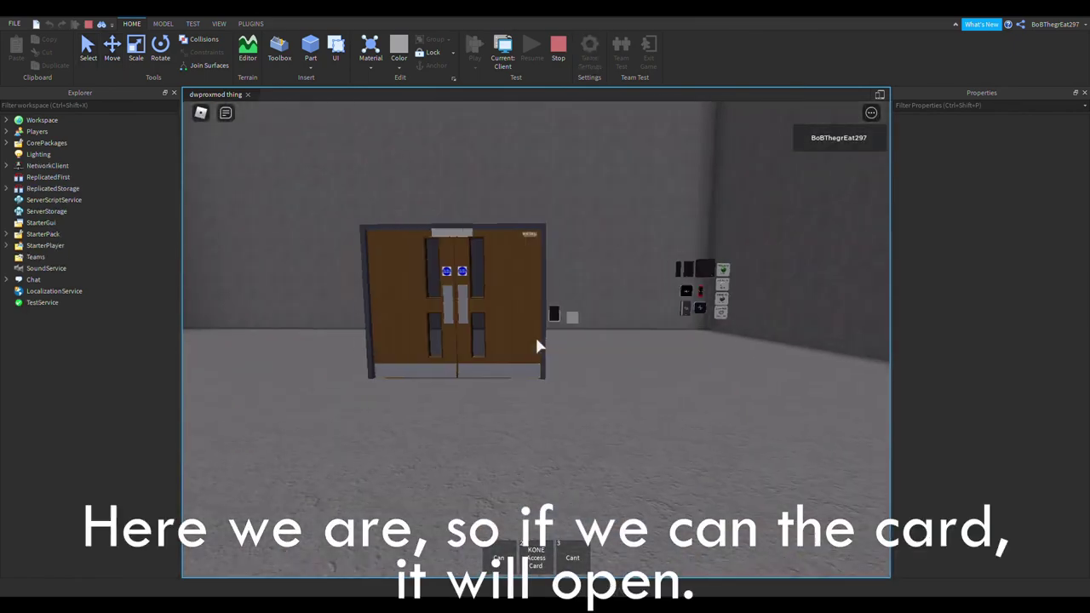
{"action": "key", "text": "w"}
{"action": "key", "text": "1"}
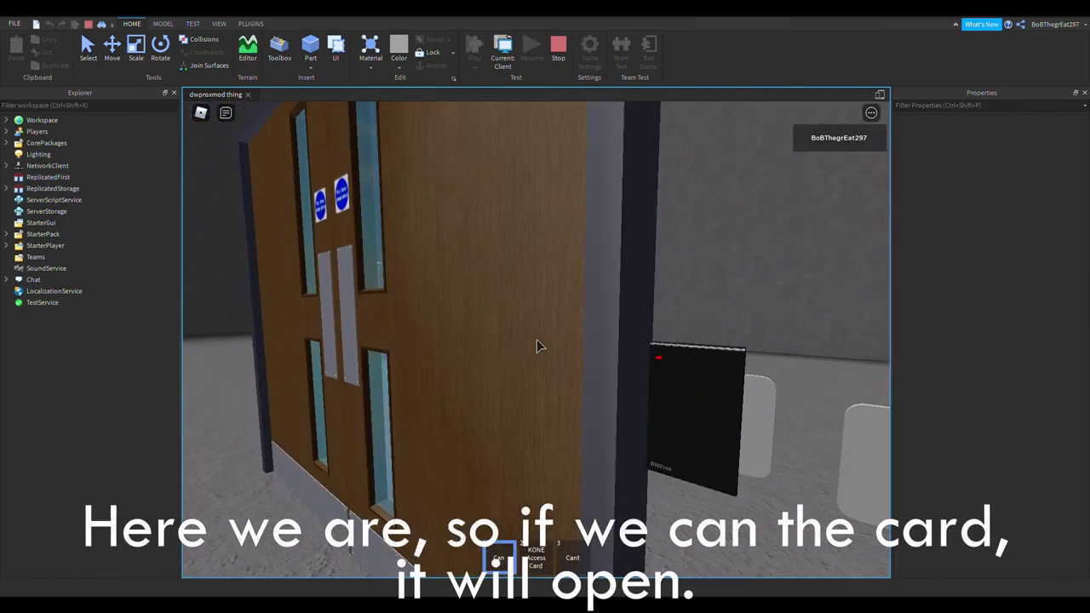
{"action": "key", "text": "a"}
{"action": "key", "text": "1"}
{"action": "key", "text": "s"}
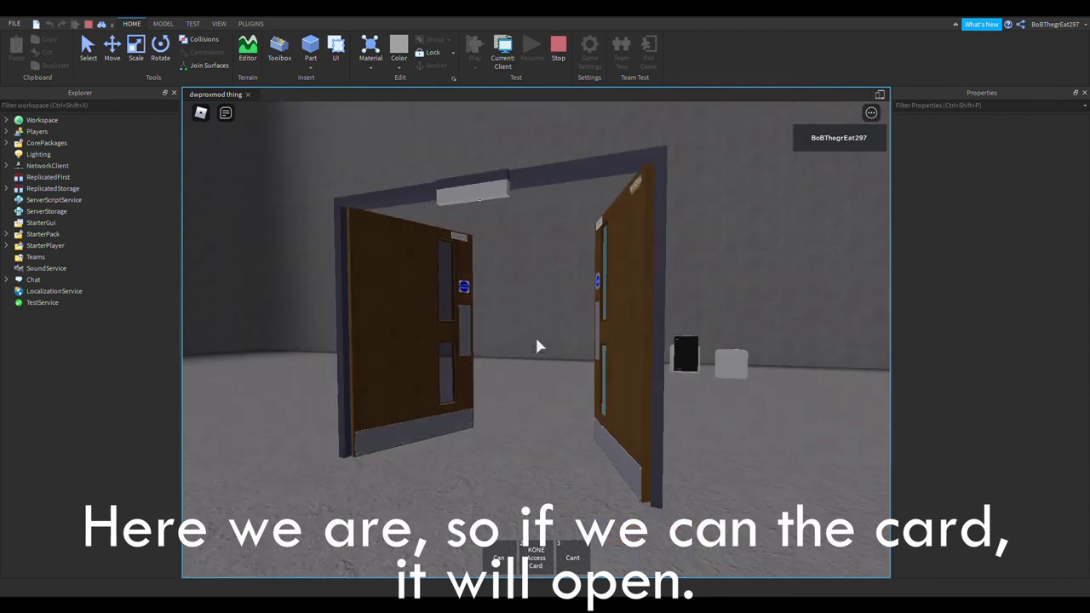
Step: Walk through the open office doors and watch them close from the exit side
{"action": "key", "text": "w"}
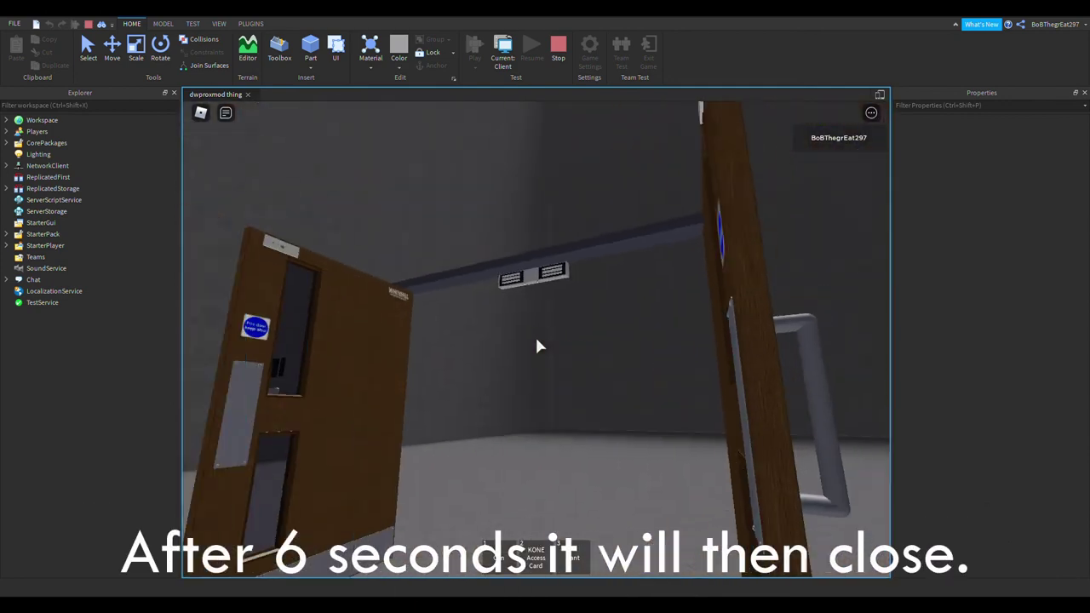
{"action": "key", "text": "s"}
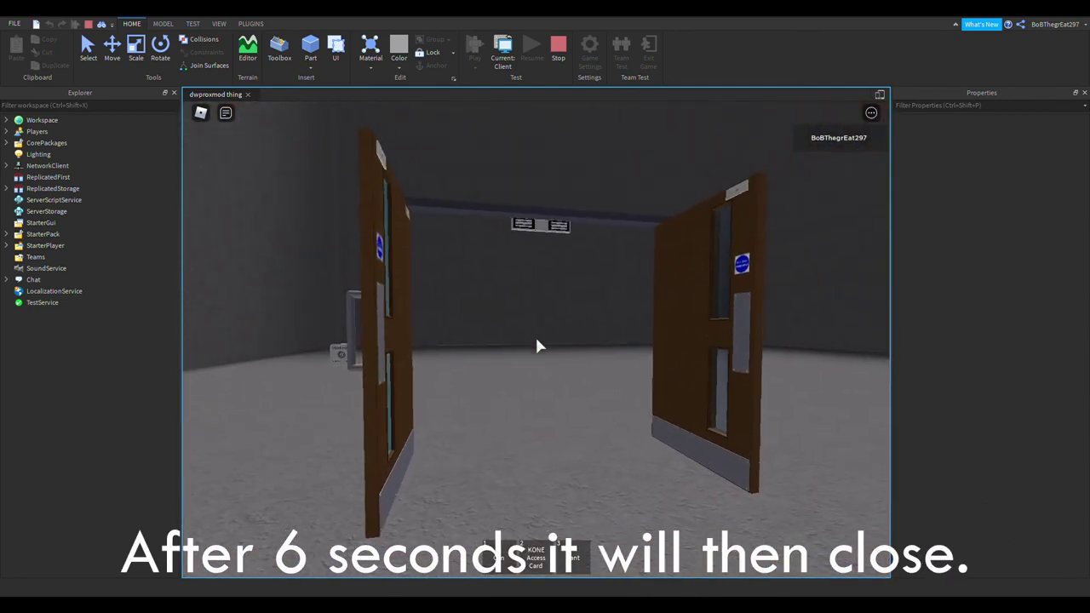
{"action": "key", "text": "s"}
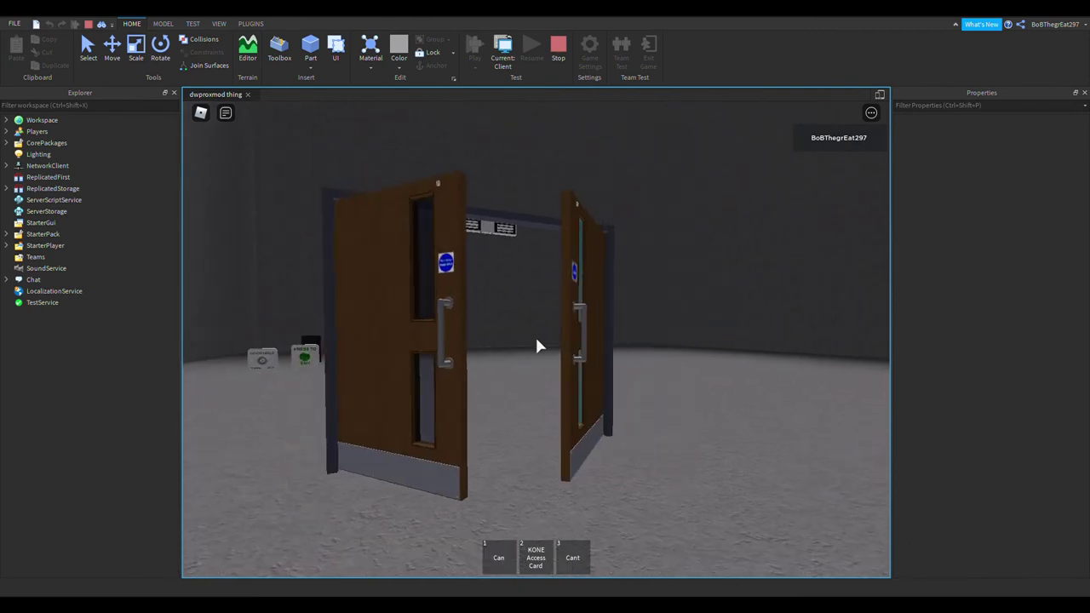
Step: Test the press-to-exit button beside the office doors and watch the doors open and close
{"action": "key", "text": "w"}
{"action": "key", "text": "a"}
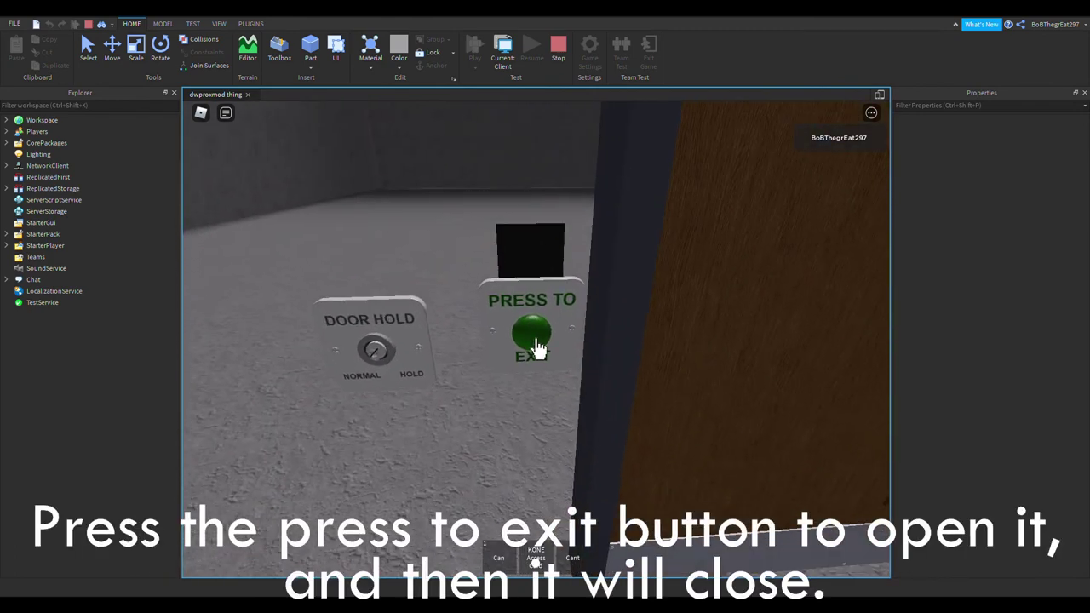
{"action": "left_click", "coordinate": [536, 348]}
{"action": "key", "text": "d"}
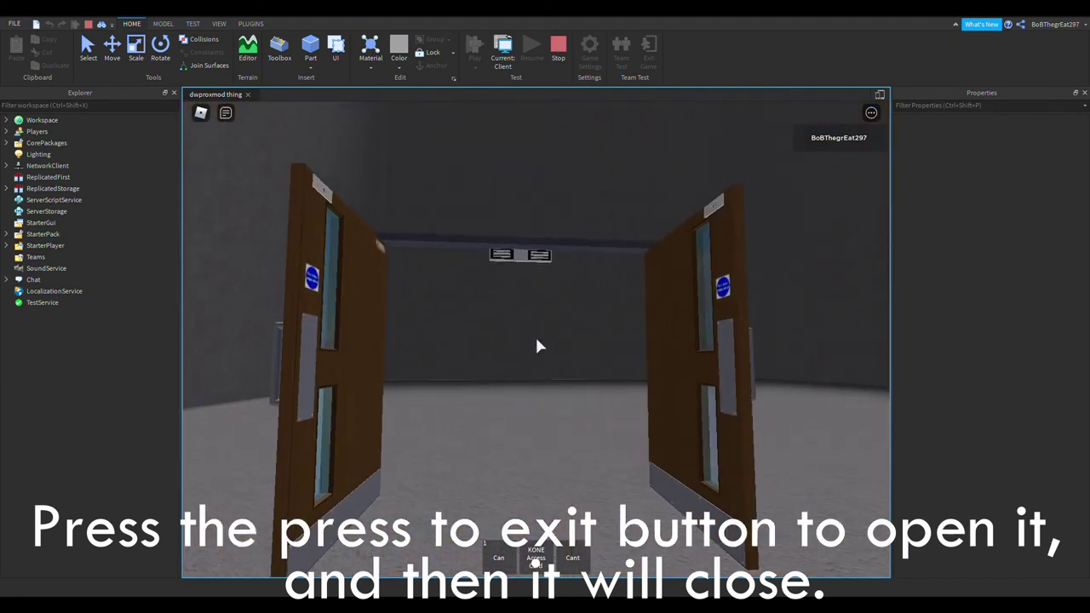
{"action": "key", "text": "a"}
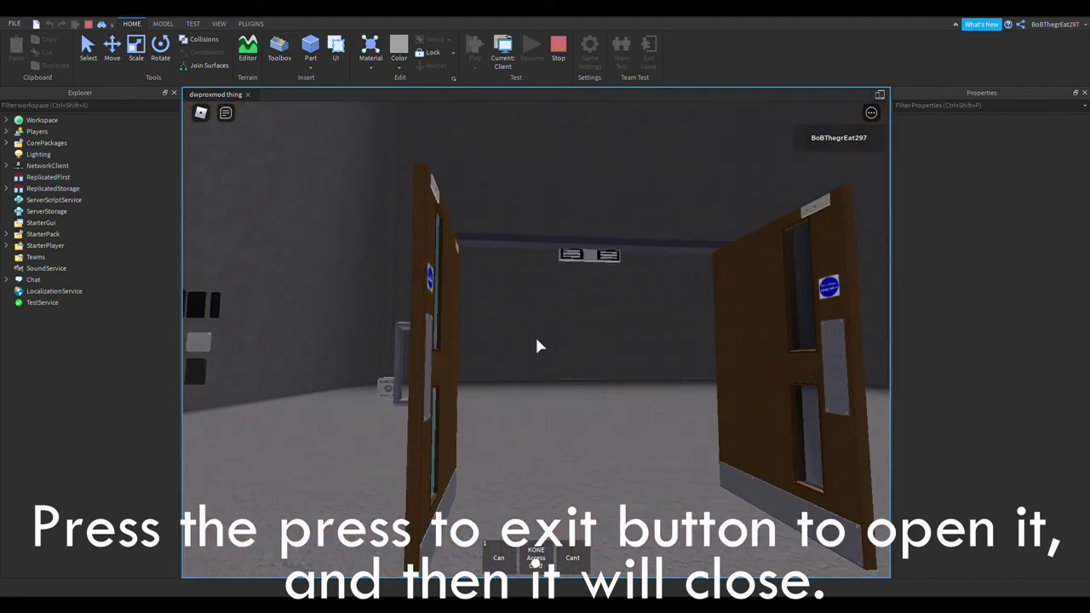
{"action": "key", "text": "a"}
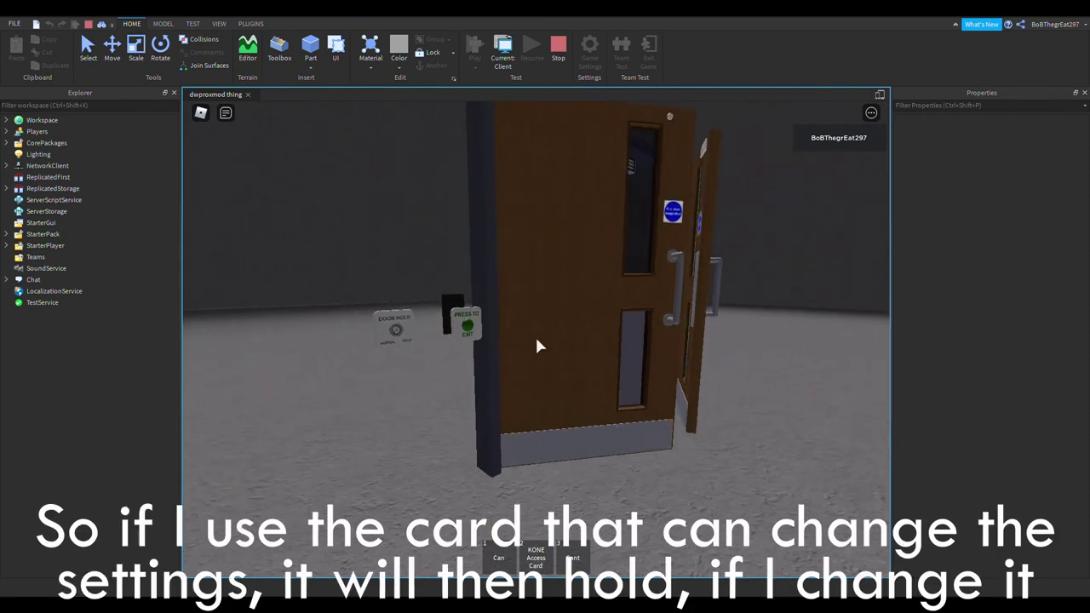
Step: Equip the Can card and use it on the door hold switch to hold the doors open
{"action": "key", "text": "1"}
{"action": "key", "text": "d"}
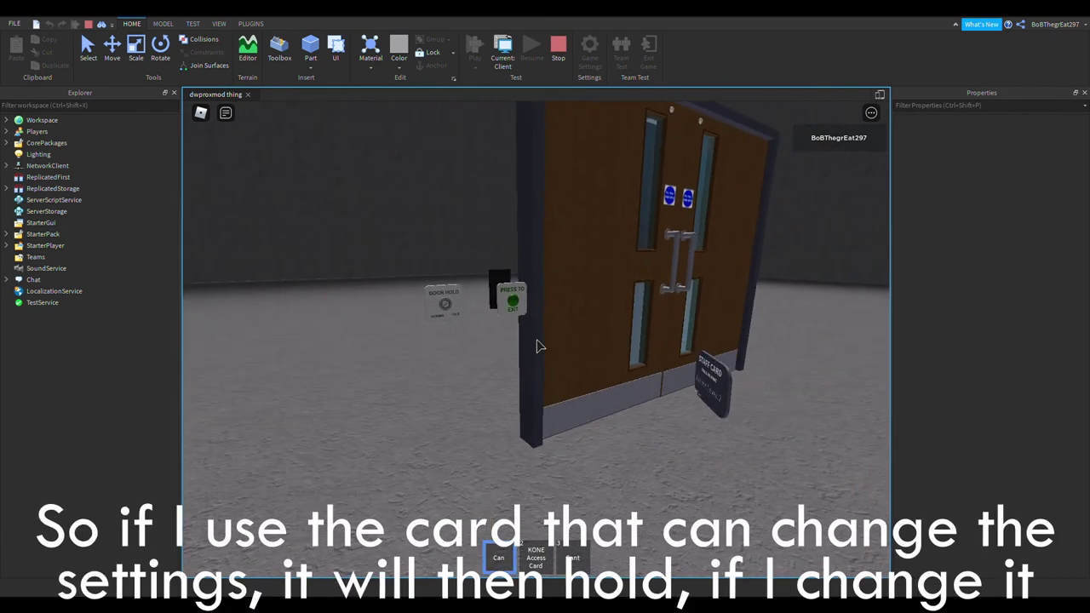
{"action": "key", "text": "w"}
{"action": "key", "text": "a"}
{"action": "key", "text": "s"}
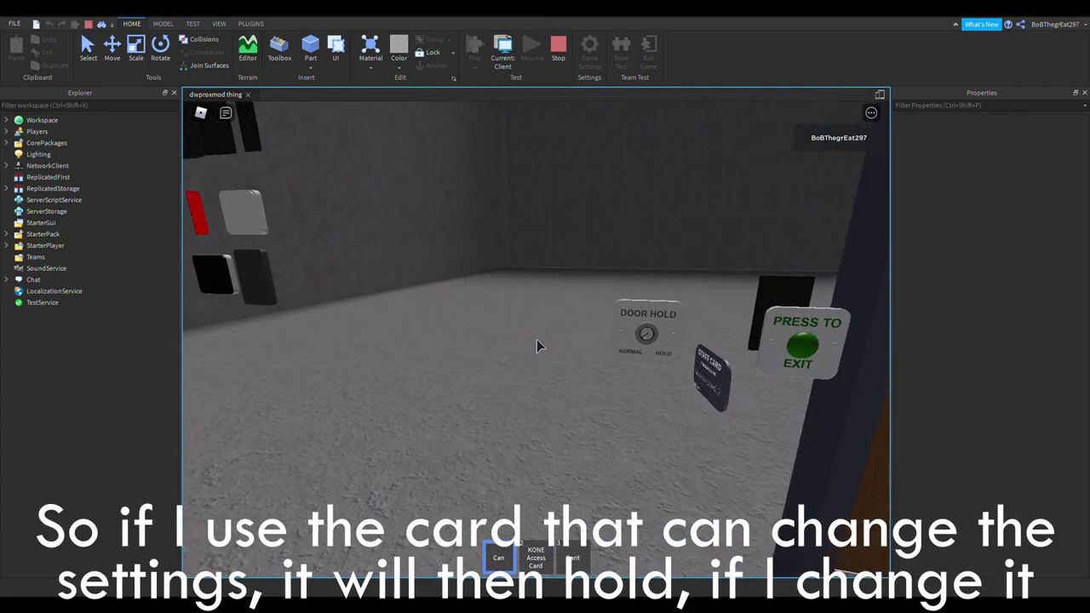
{"action": "key", "text": "w"}
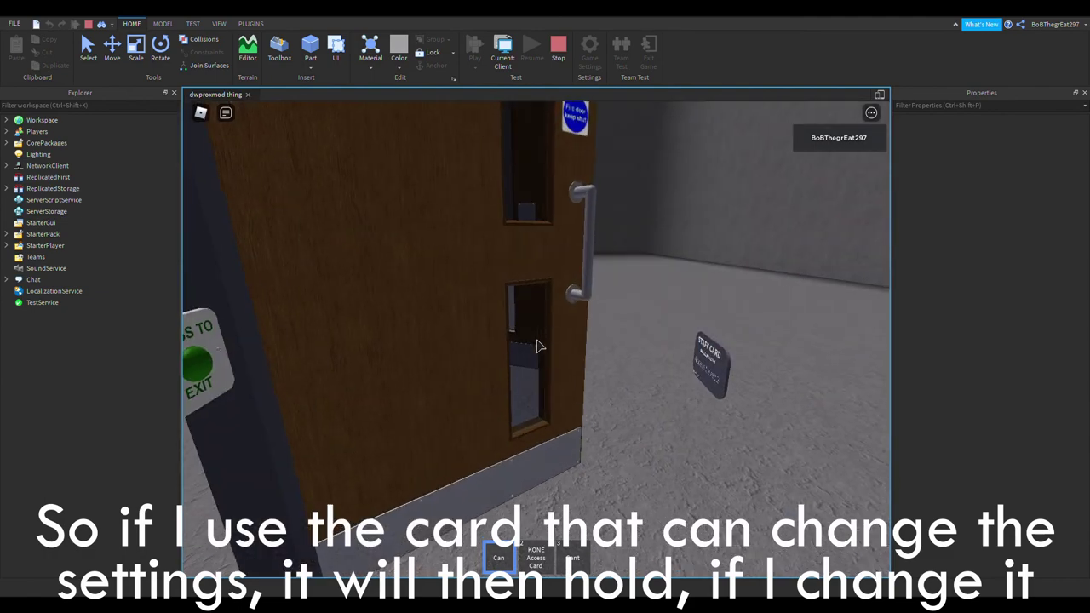
Step: Use the Can card on the door hold switch again to return it to normal
{"action": "key", "text": "s"}
{"action": "key", "text": "w"}
{"action": "key", "text": "w"}
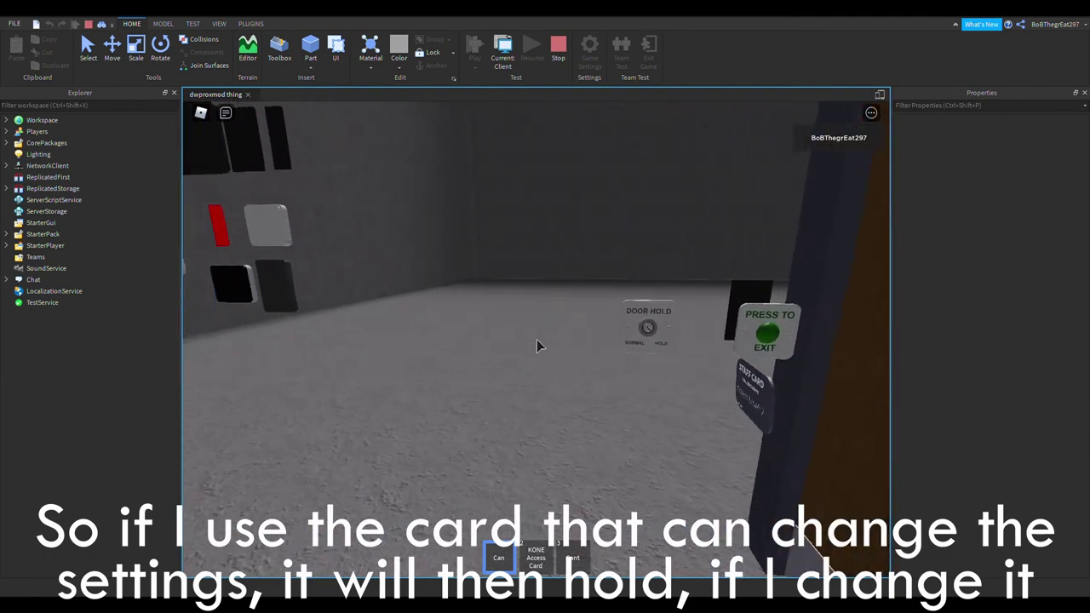
{"action": "key", "text": "s"}
{"action": "key", "text": "w"}
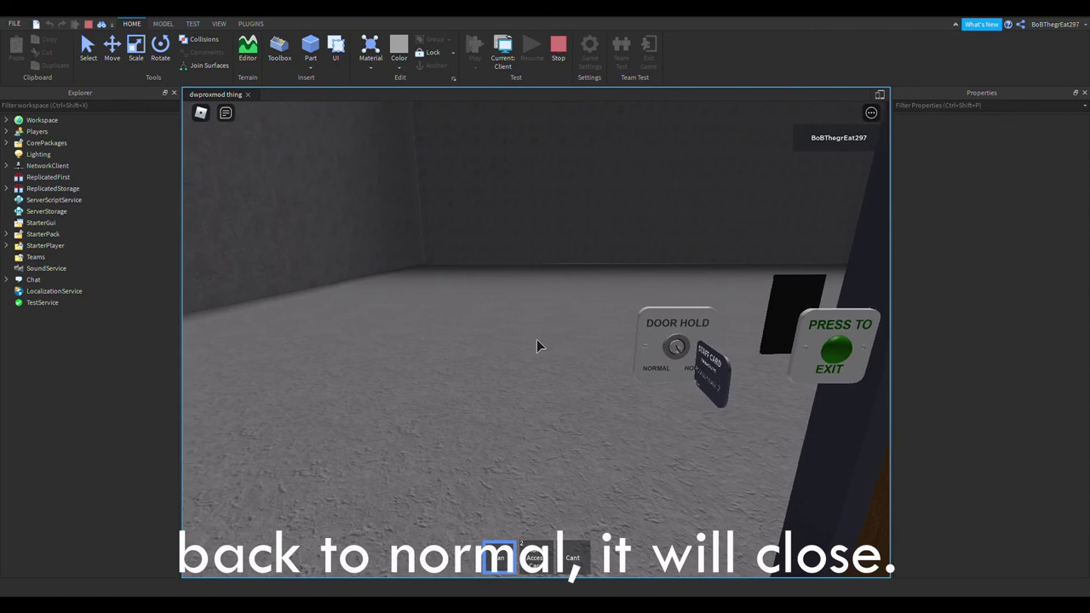
Step: Equip the Cant card and try it on the door hold switch
{"action": "key", "text": "2"}
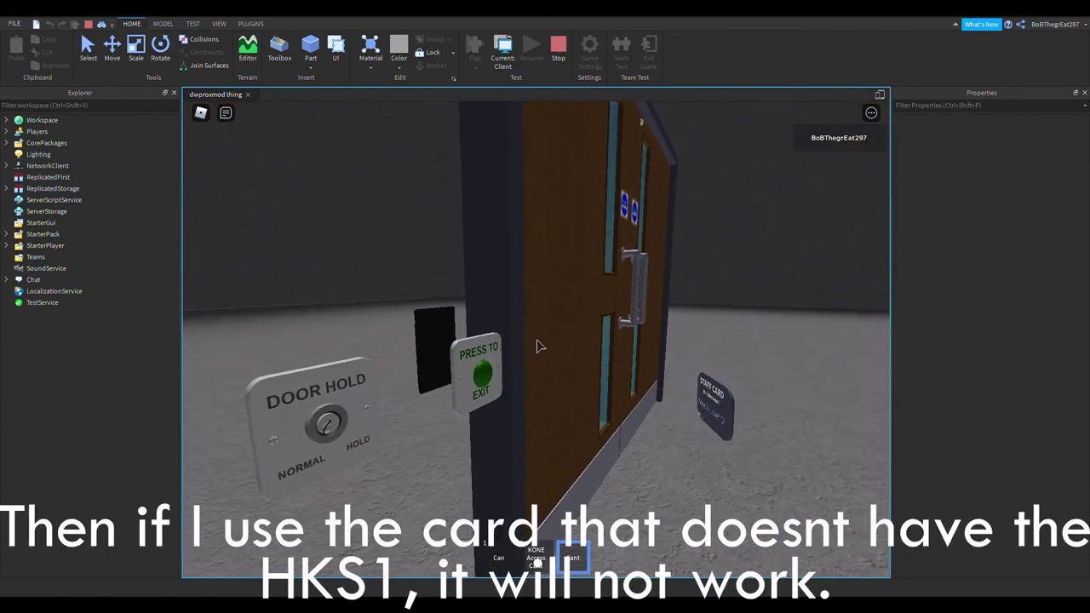
{"action": "right_click_drag", "start_coordinate": [537, 345], "coordinate": [536, 345]}
{"action": "key", "text": "s"}
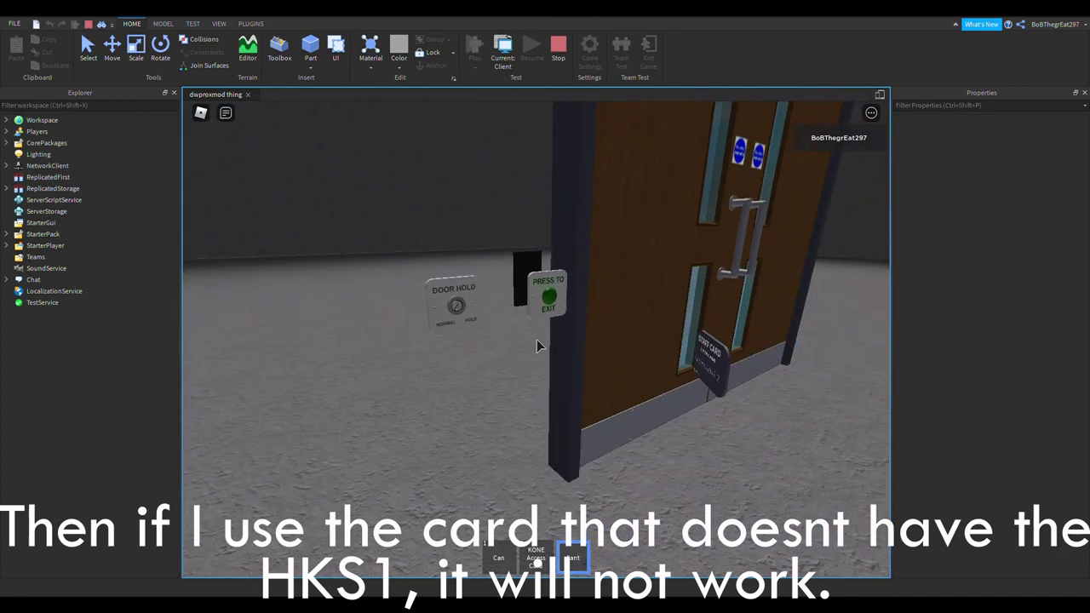
Step: Put the card away, open the doors with the press-to-exit button and walk through
{"action": "key", "text": "1"}
{"action": "key", "text": "1"}
{"action": "key", "text": "w"}
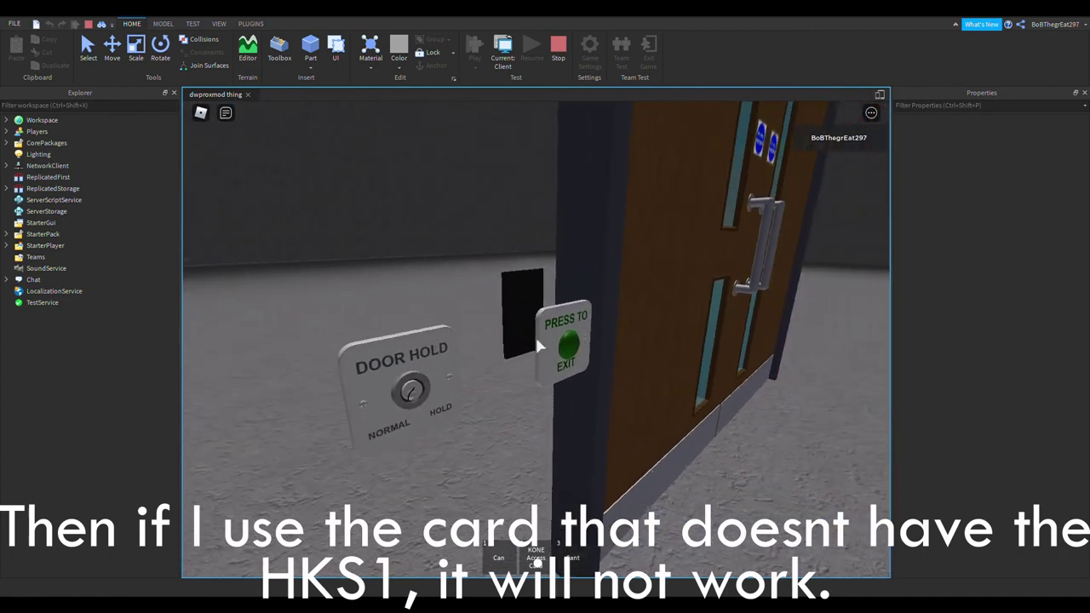
{"action": "left_click", "coordinate": [536, 345]}
{"action": "key", "text": "w"}
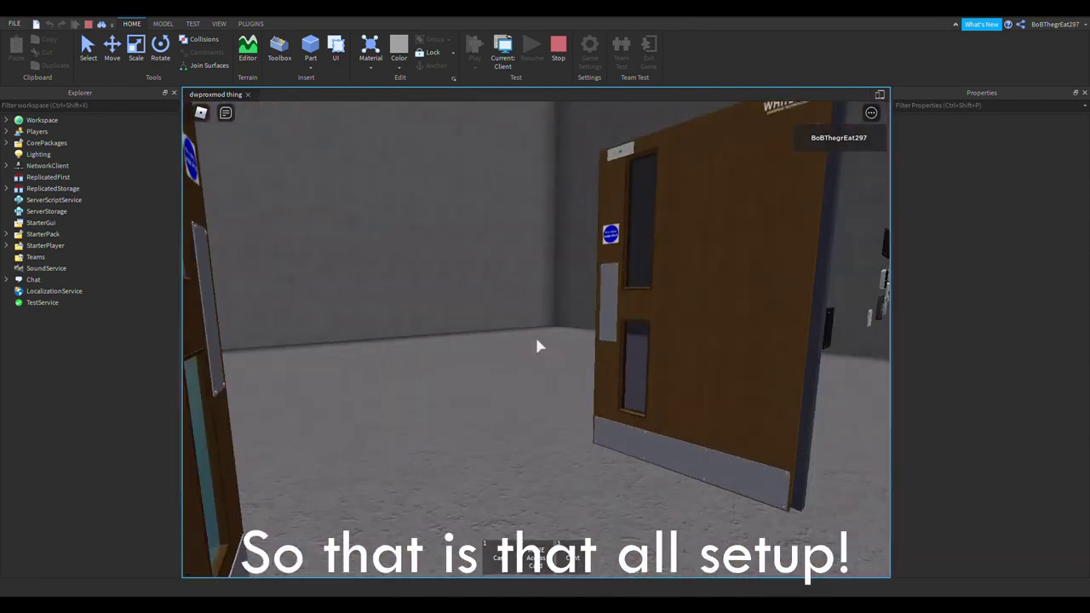
Step: Stop the playtest and open the APIDocumentation script in the DWProx model
{"action": "right_click_drag", "start_coordinate": [536, 340], "coordinate": [540, 344]}
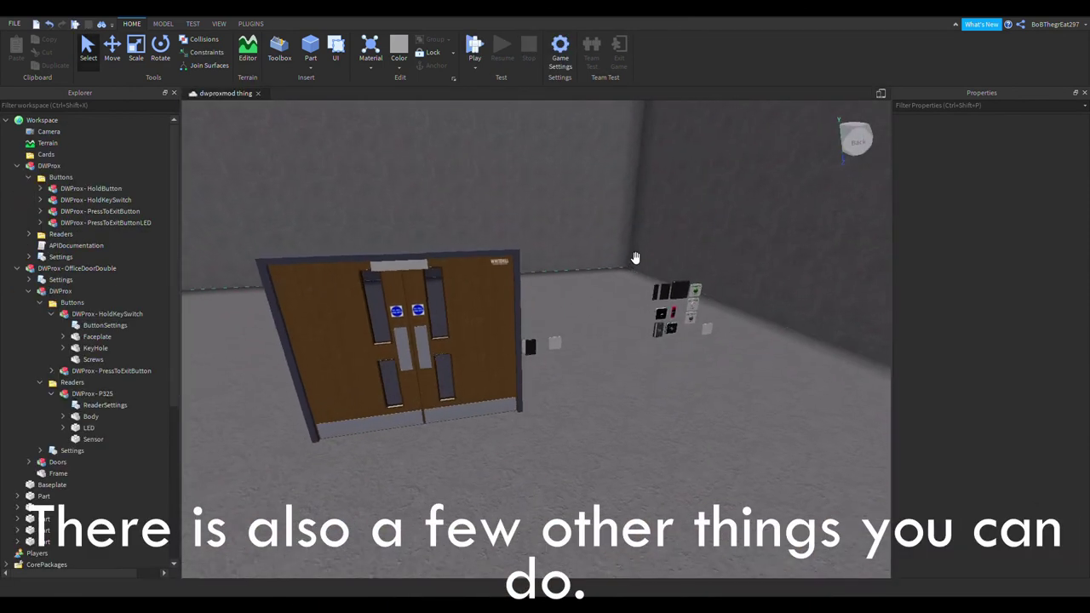
{"action": "key", "text": "w"}
{"action": "right_click_drag", "start_coordinate": [635, 258], "coordinate": [635, 258]}
{"action": "key", "text": "s"}
{"action": "key", "text": "w"}
{"action": "key", "text": "w"}
{"action": "key", "text": "a"}
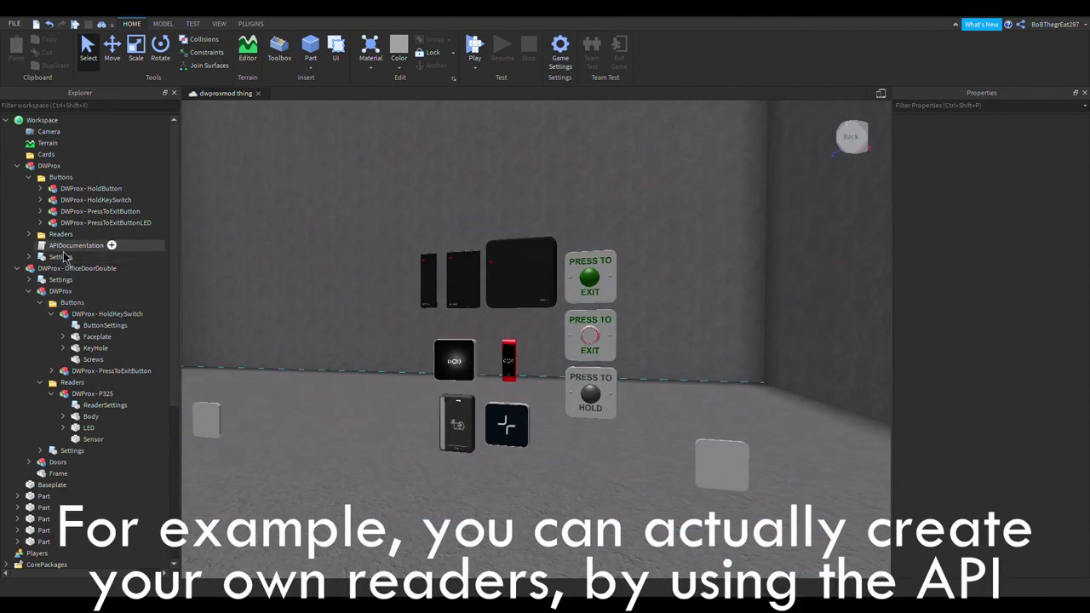
{"action": "double_click", "coordinate": [68, 247]}
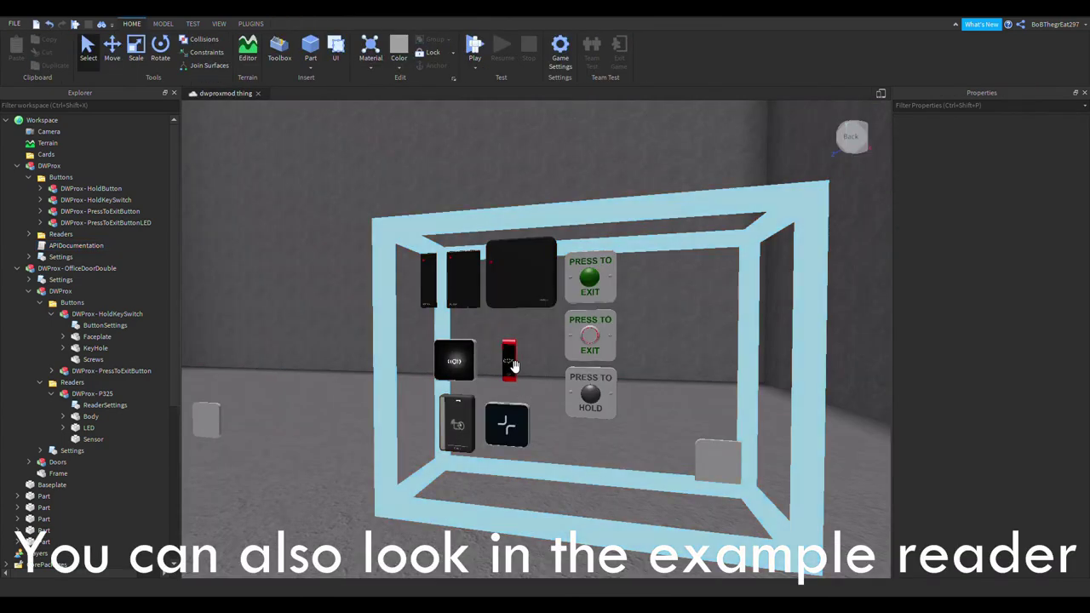
Step: Open the ReaderSettings script of DWProx - Custom Reader Example, review its custom LED and sound functions, and close it
{"action": "left_click", "coordinate": [511, 364]}
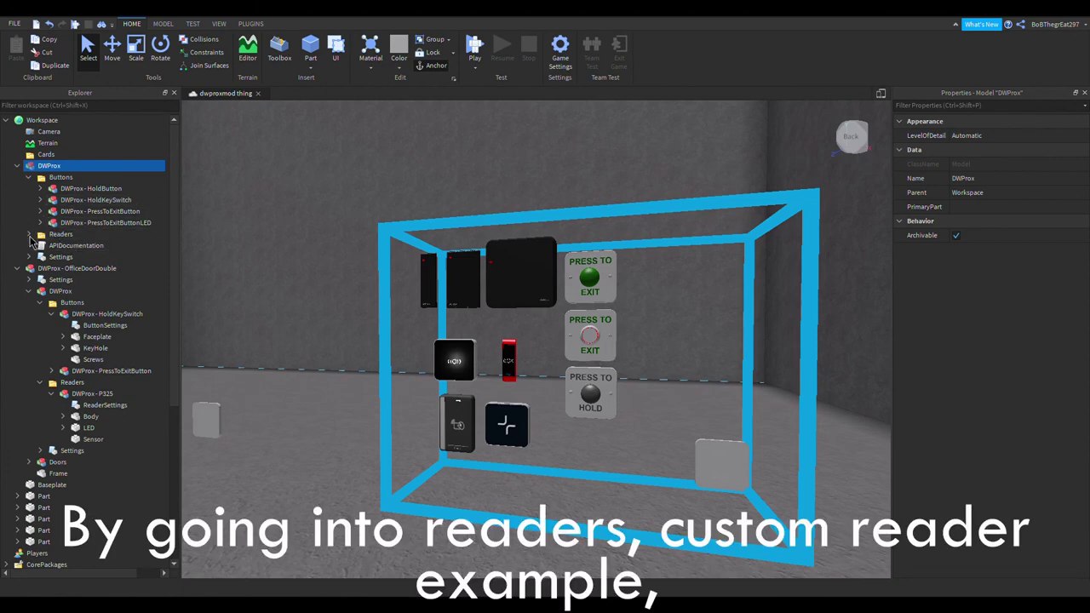
{"action": "left_click", "coordinate": [30, 235]}
{"action": "left_click", "coordinate": [94, 246]}
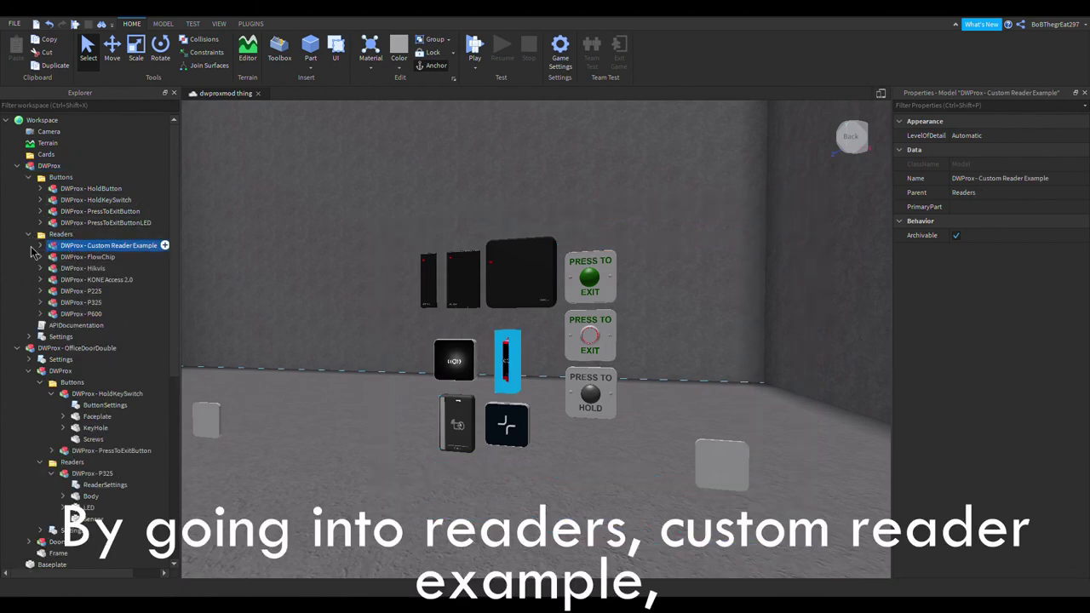
{"action": "left_click", "coordinate": [38, 246]}
{"action": "double_click", "coordinate": [68, 256]}
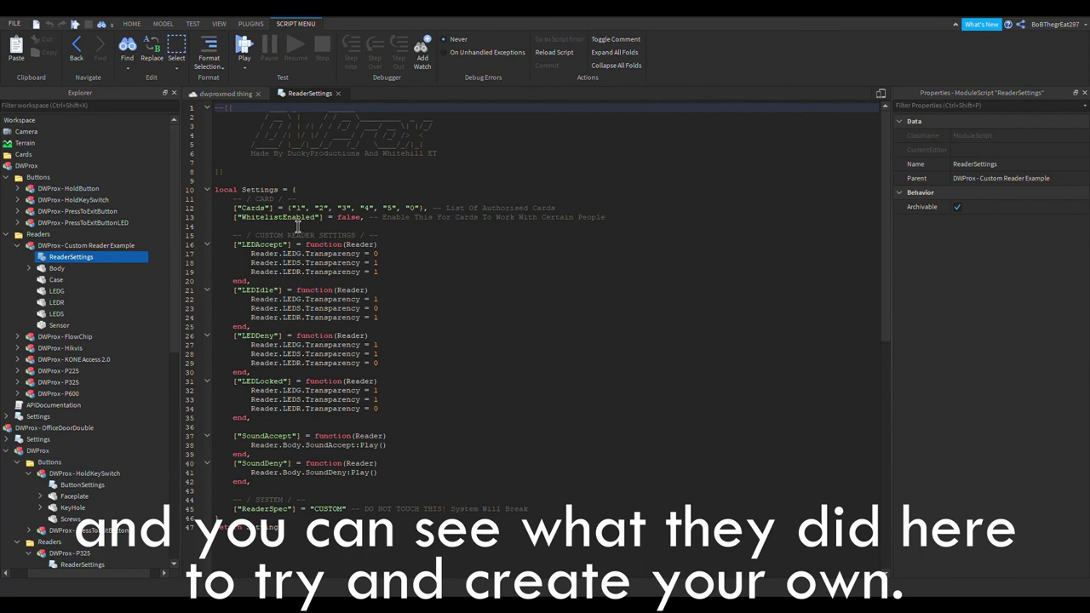
{"action": "scroll", "coordinate": [284, 262], "scroll_direction": "down", "scroll_amount": 1}
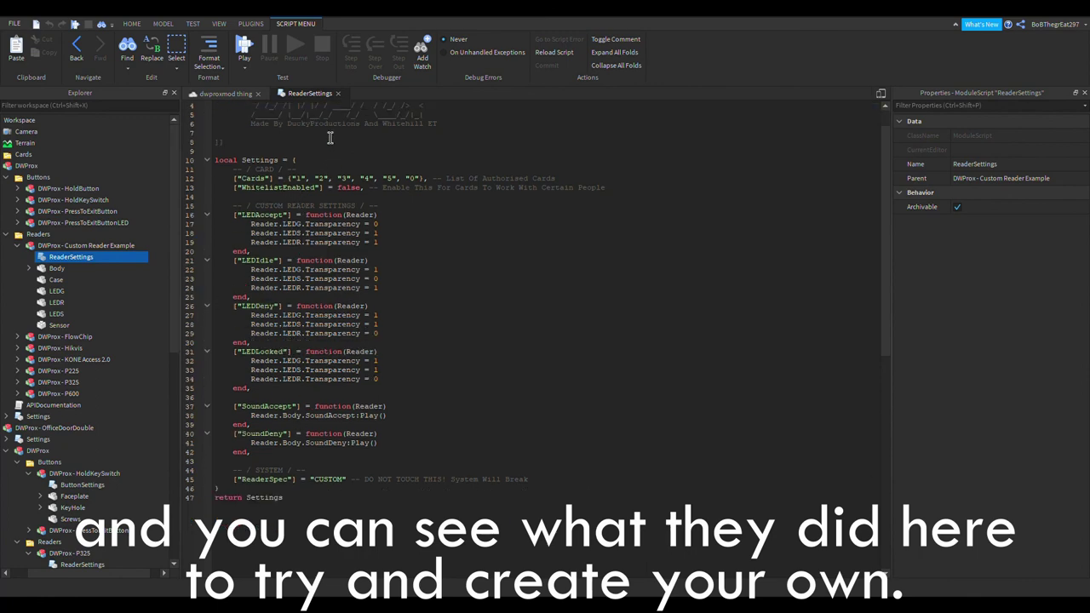
{"action": "left_click", "coordinate": [339, 94]}
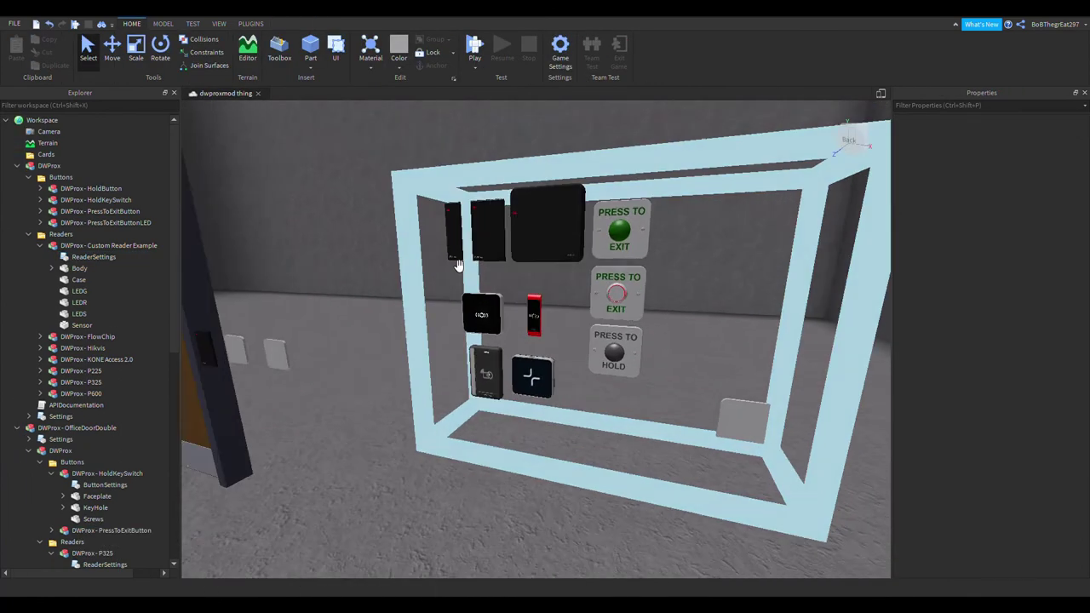
Step: Select the AccessLevel, HKS1 and Handle items inside StarterPack's Can card to inspect them, and clear the selection
{"action": "key", "text": "s"}
{"action": "right_click_drag", "start_coordinate": [457, 265], "coordinate": [458, 265]}
{"action": "scroll", "coordinate": [128, 350], "scroll_direction": "down", "scroll_amount": 10}
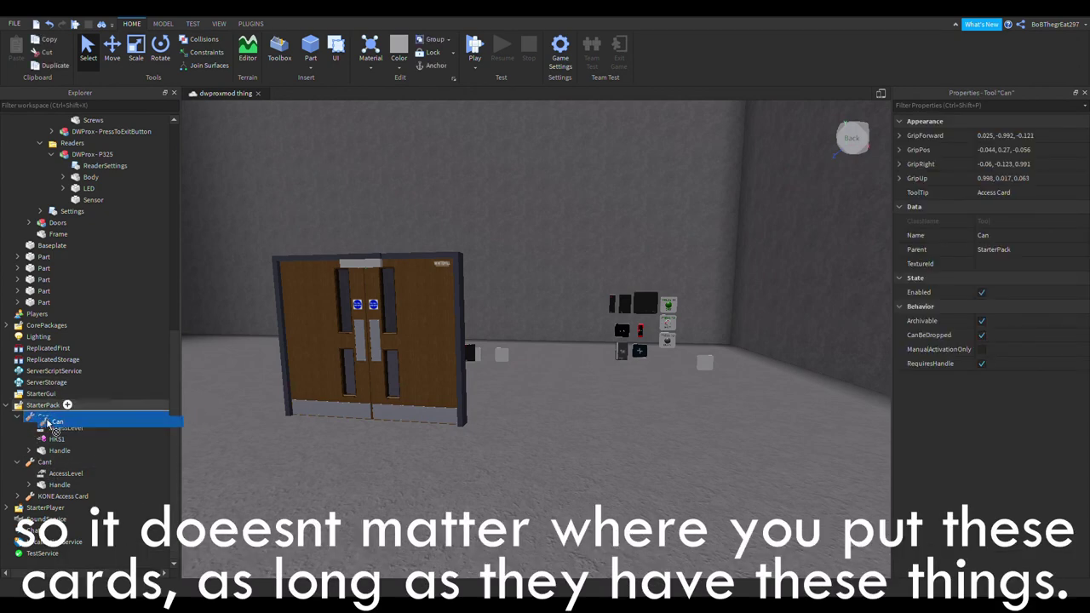
{"action": "left_click", "coordinate": [51, 430]}
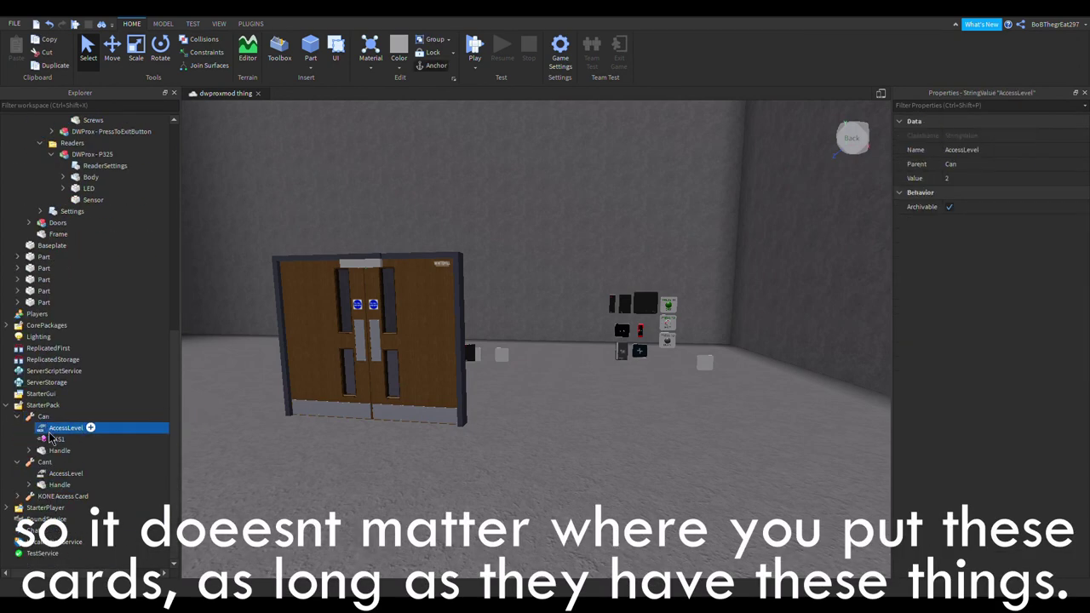
{"action": "left_click", "coordinate": [51, 452], "text": "shift"}
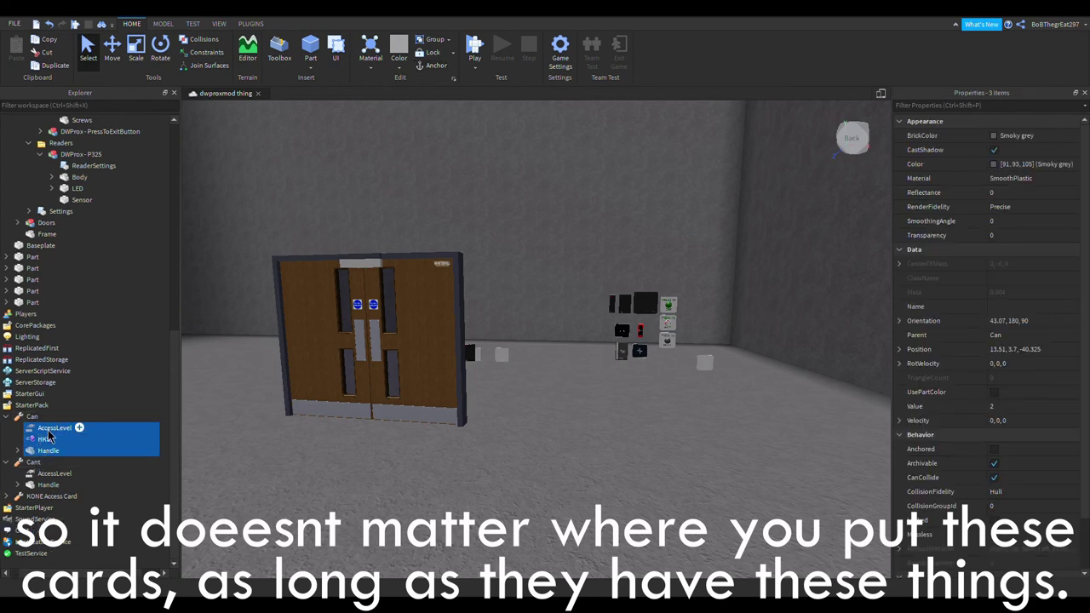
{"action": "left_click", "coordinate": [267, 448]}
{"action": "scroll", "coordinate": [316, 221], "scroll_direction": "up", "scroll_amount": 3}
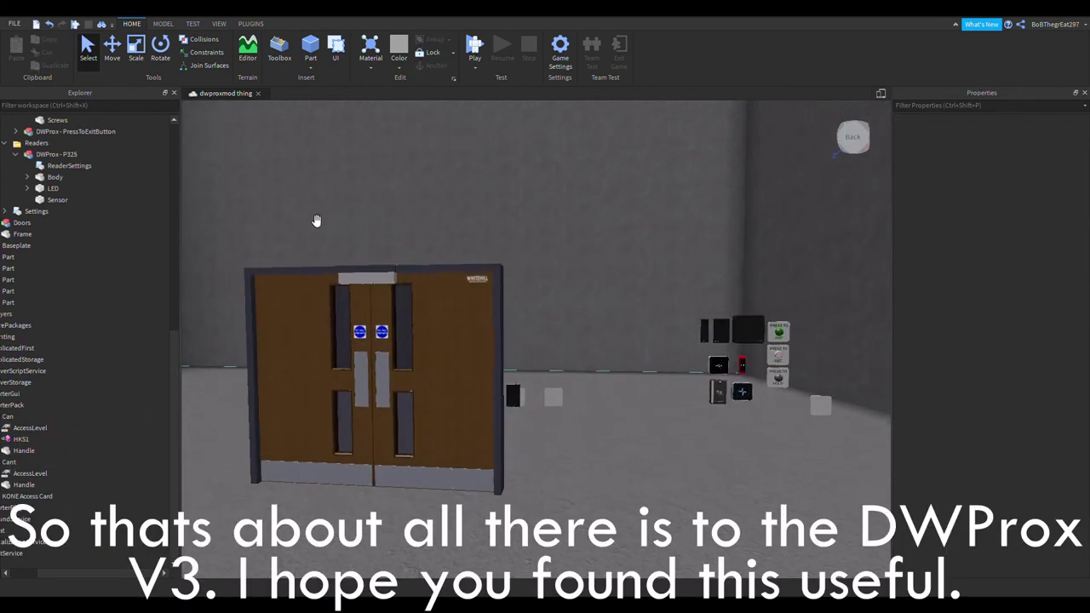
{"action": "scroll", "coordinate": [316, 221], "scroll_direction": "down", "scroll_amount": 3}
{"action": "scroll", "coordinate": [316, 220], "scroll_direction": "down", "scroll_amount": 3}
{"action": "right_click_drag", "start_coordinate": [316, 221], "coordinate": [316, 221]}
{"action": "scroll", "coordinate": [117, 250], "scroll_direction": "up", "scroll_amount": 7}
{"action": "scroll", "coordinate": [116, 249], "scroll_direction": "up", "scroll_amount": 4}
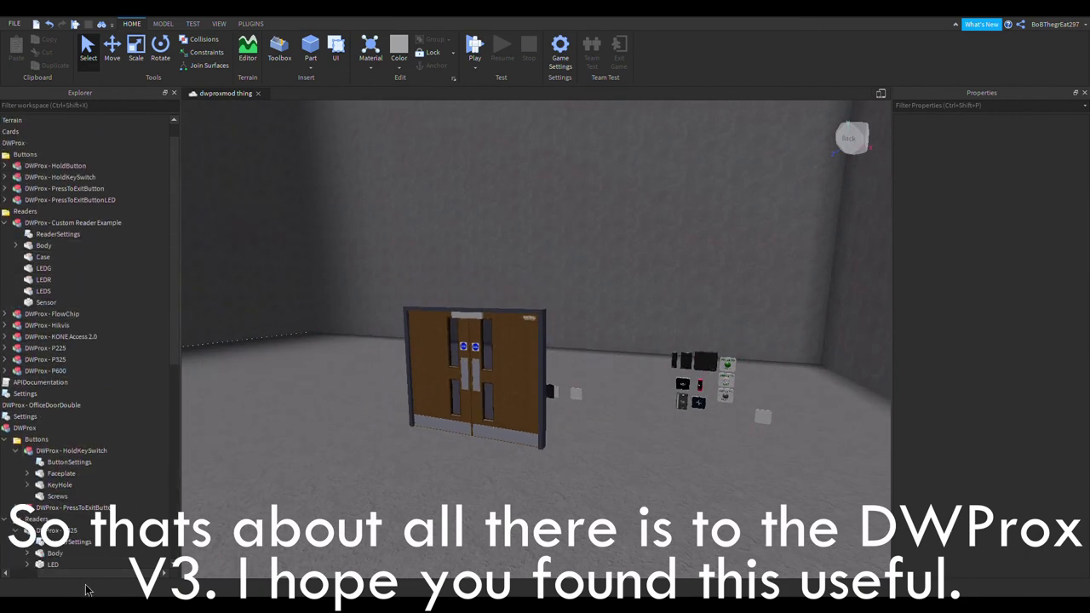
{"action": "left_click_drag", "start_coordinate": [90, 574], "coordinate": [59, 575]}
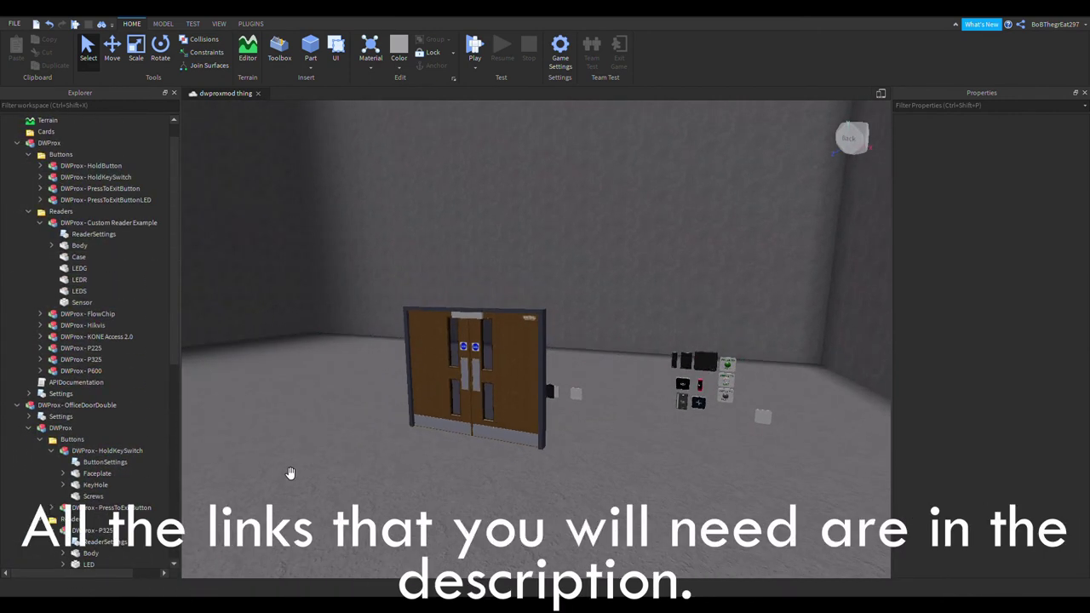
{"action": "right_click_drag", "start_coordinate": [290, 473], "coordinate": [290, 472]}
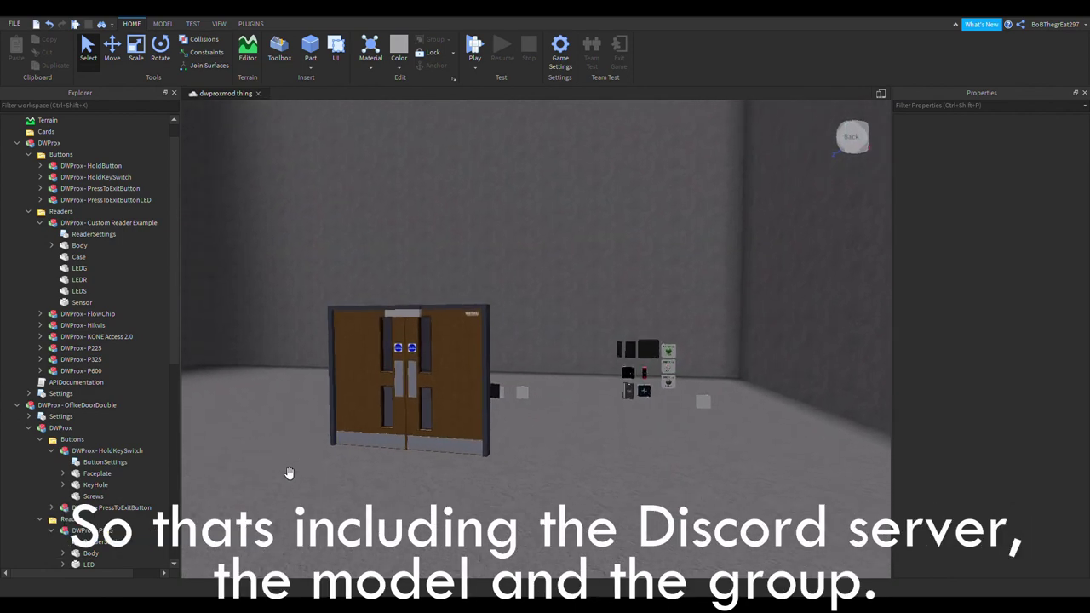
{"action": "right_click_drag", "start_coordinate": [282, 457], "coordinate": [281, 457]}
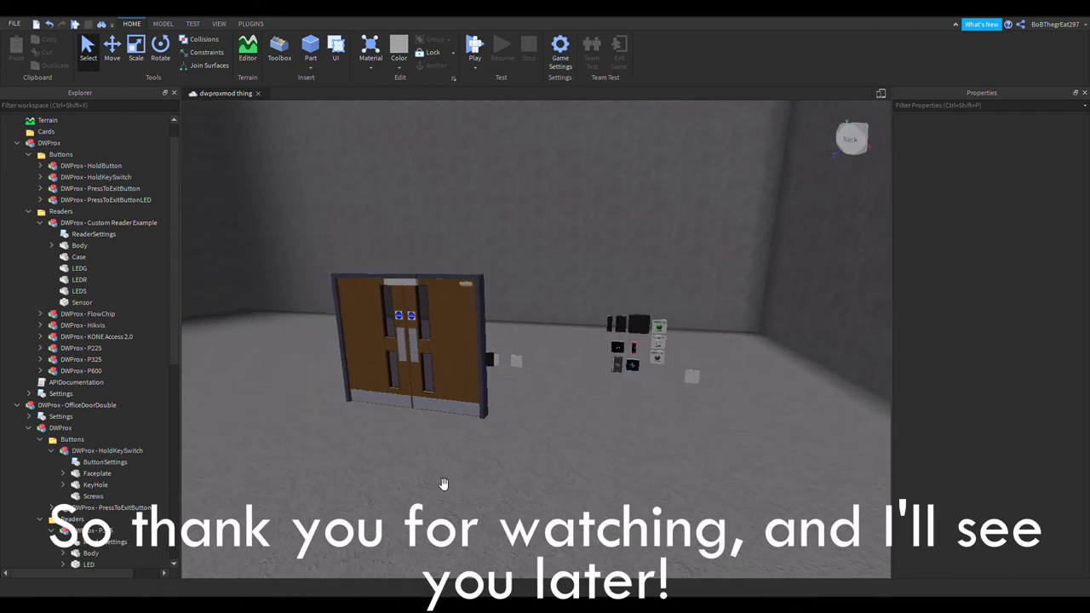